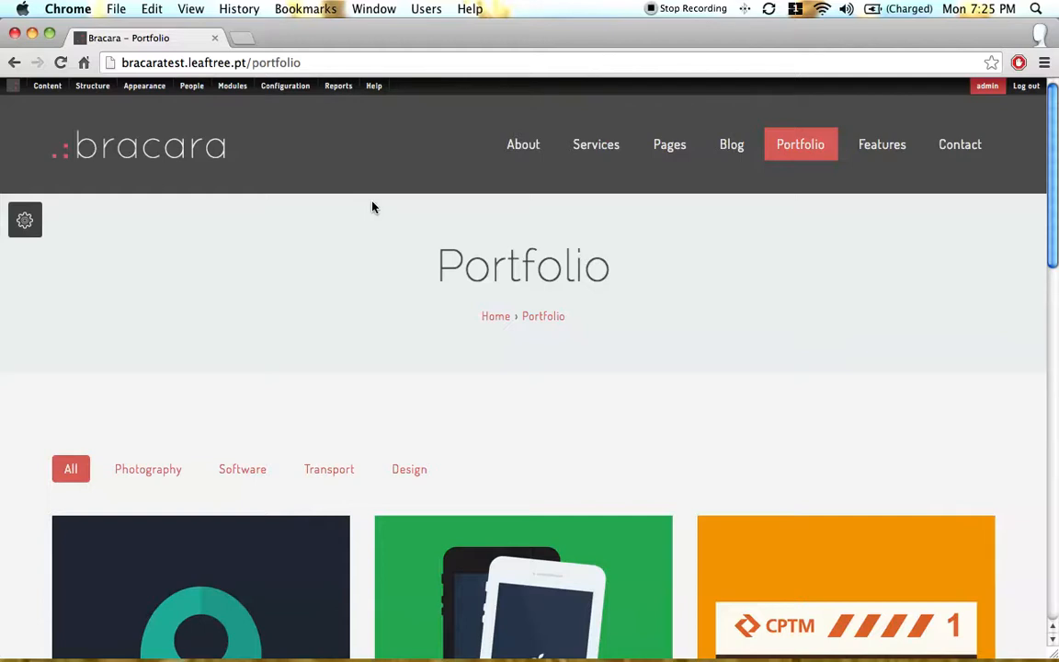
# Open the portfolio-2 page of the site and look through its grid of projects.
pyautogui.click(793, 201)
pyautogui.scroll(-5, 536, 331)
pyautogui.scroll(-2, 511, 326)
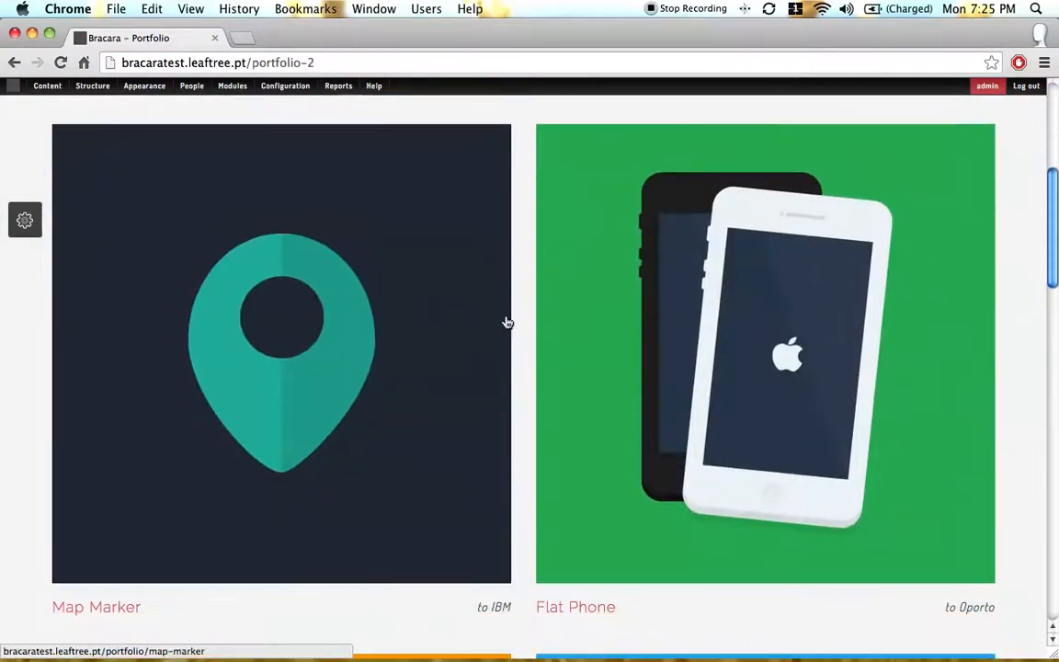
pyautogui.scroll(-4, 520, 322)
pyautogui.scroll(-5, 519, 321)
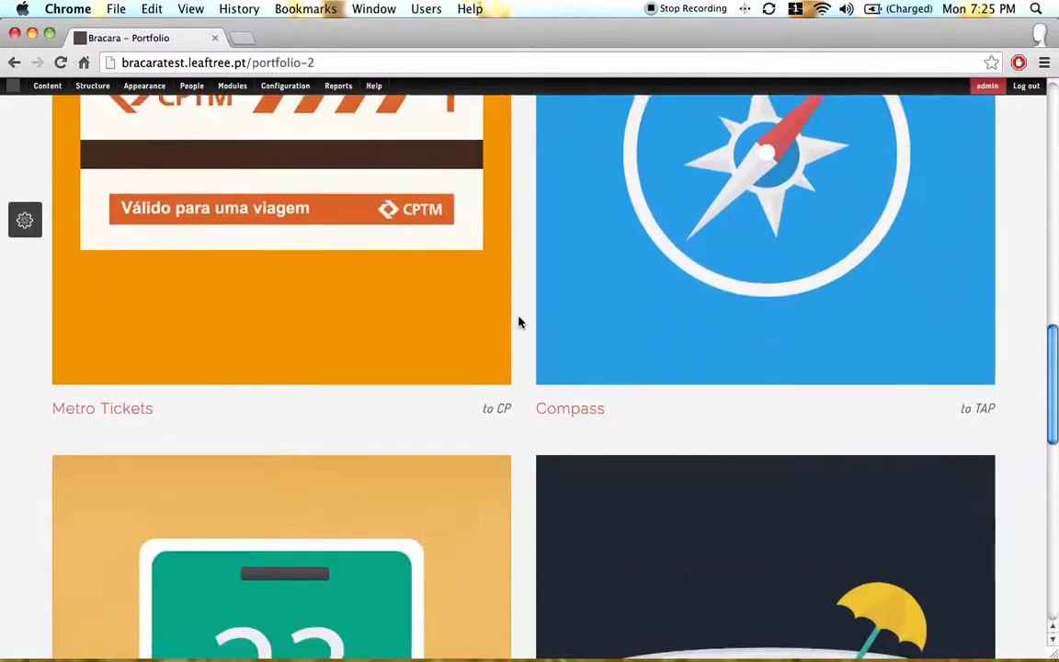
pyautogui.scroll(5, 518, 322)
pyautogui.scroll(6, 518, 322)
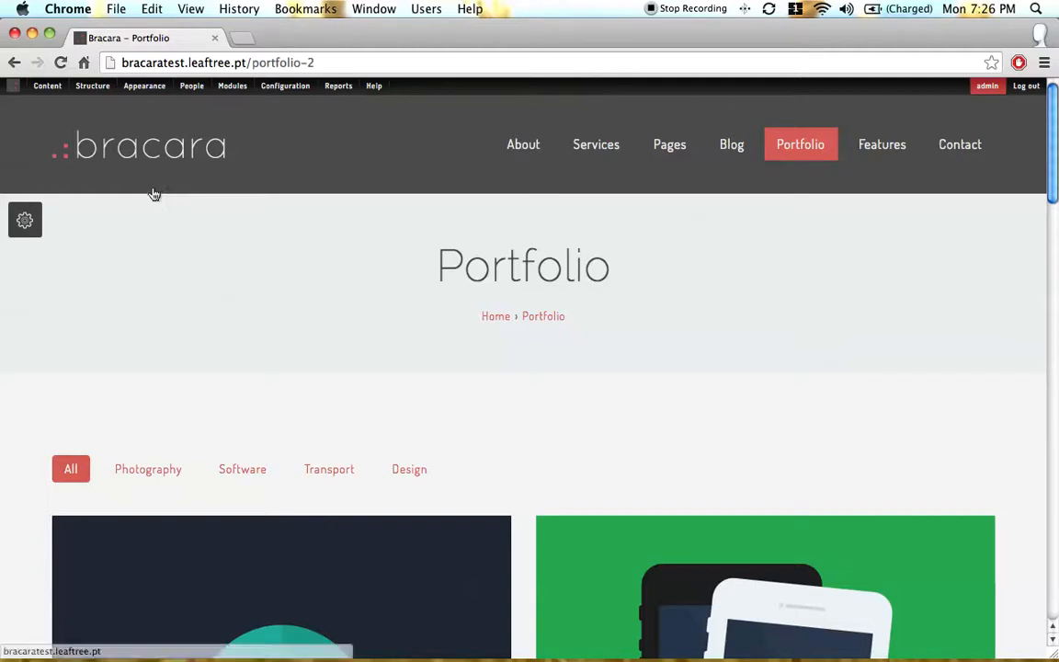
# Start a new taxonomy vocabulary and name it "Portfolio Variant".
pyautogui.moveTo(93, 86)
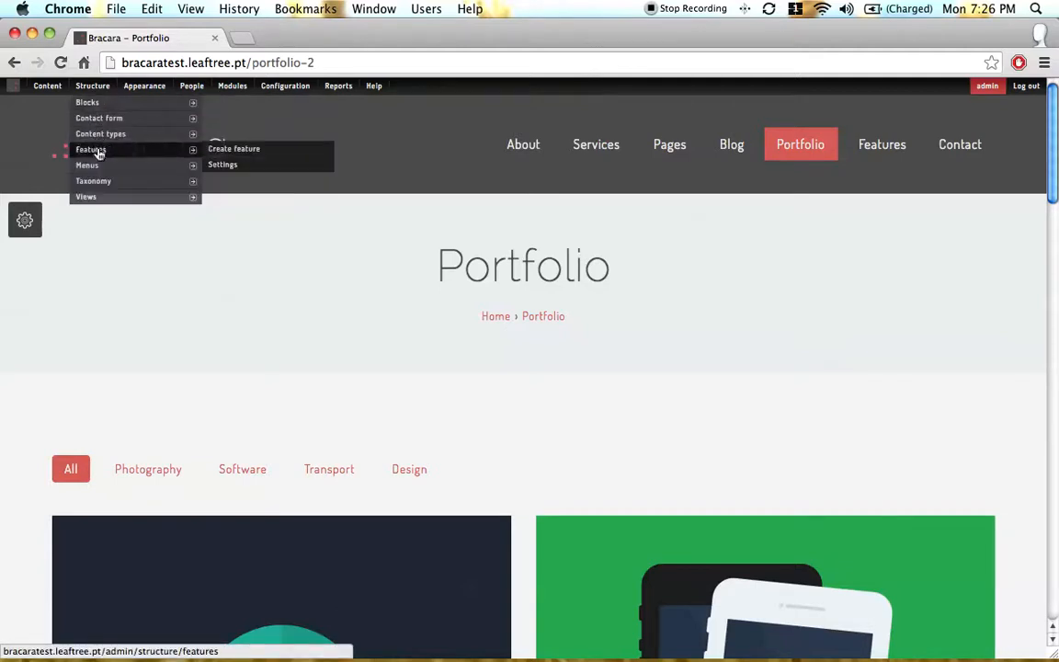
pyautogui.moveTo(102, 181)
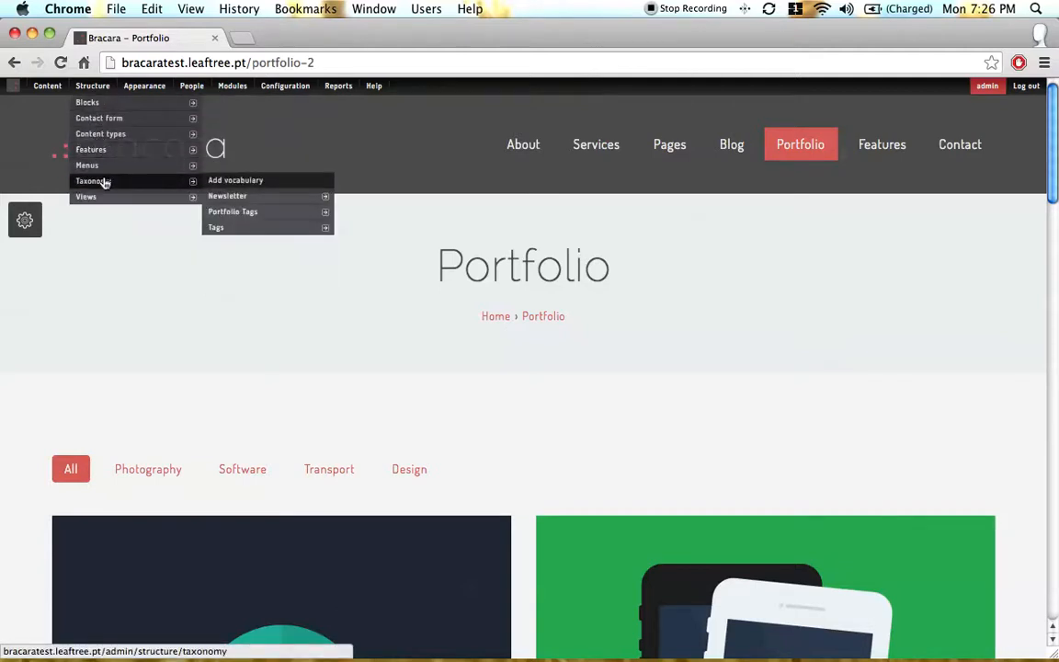
pyautogui.click(244, 187)
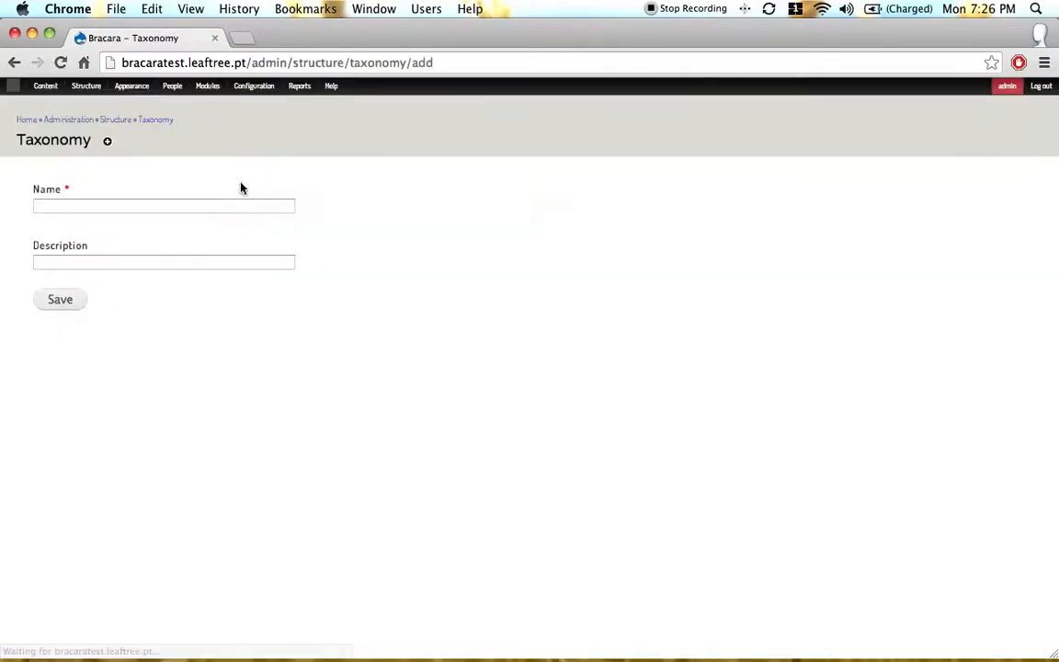
pyautogui.click(197, 210)
pyautogui.write('Portfolio ')
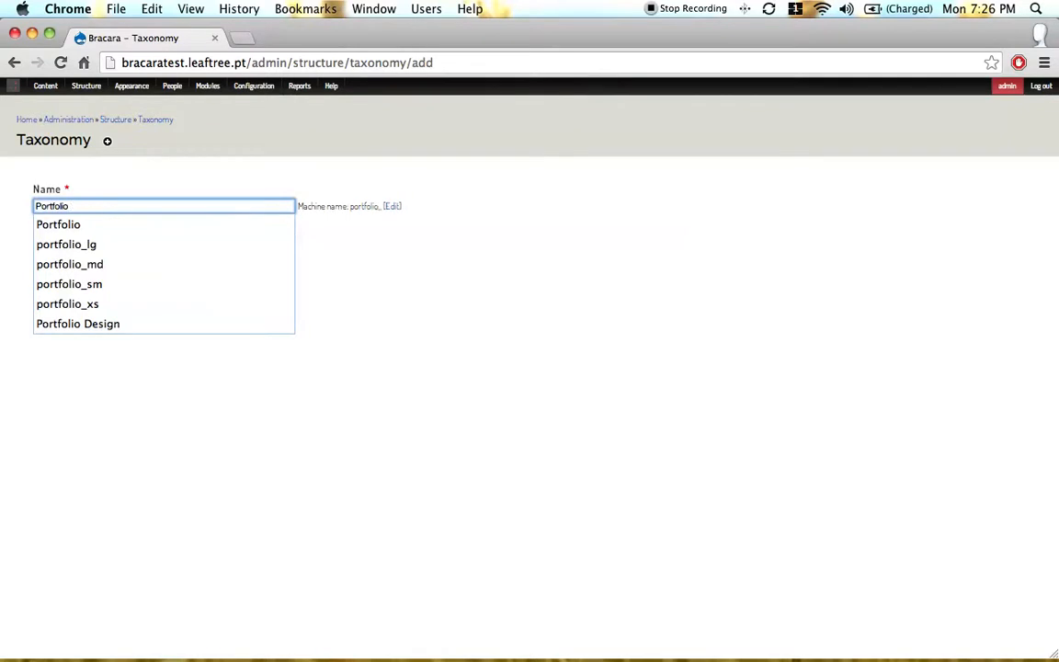
pyautogui.write('Variant')
pyautogui.press('Down')
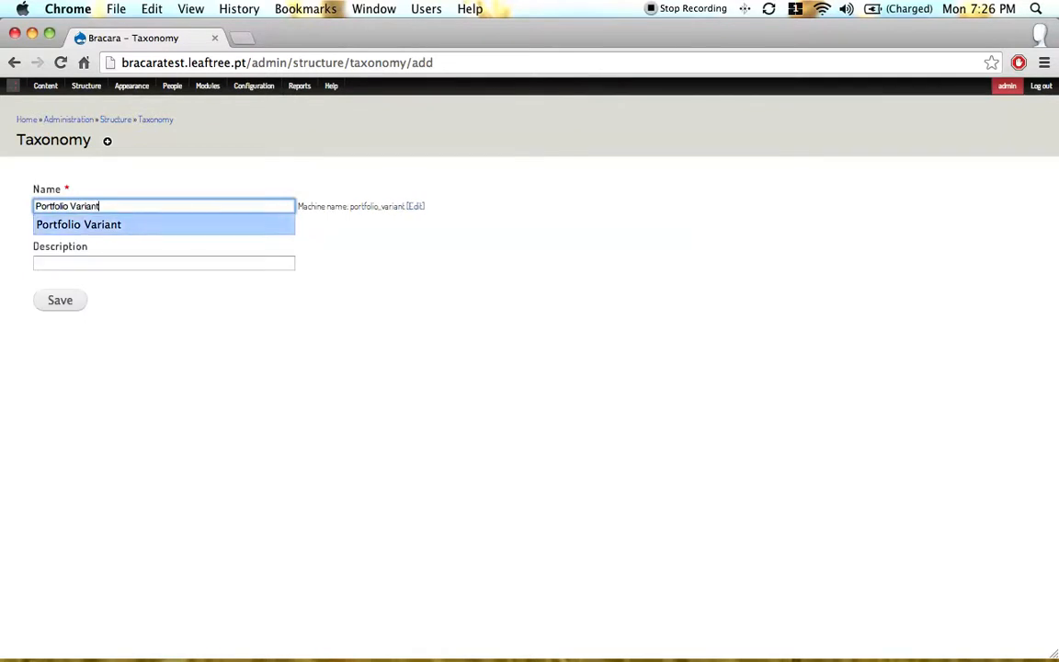
# Describe the new vocabulary as "Portfolio variant for the portfolio" and save it.
pyautogui.press('Tab')
pyautogui.press('Tab')
pyautogui.write('Portfolio variant do')
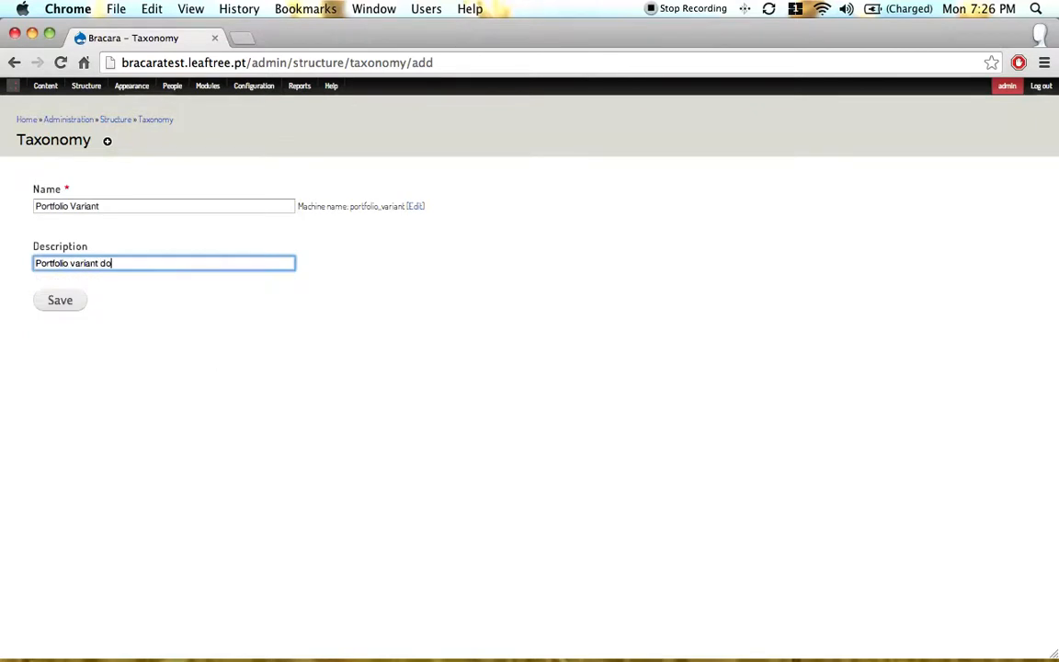
pyautogui.press('BackSpace')
pyautogui.press('BackSpace')
pyautogui.write('for')
pyautogui.press('Down')
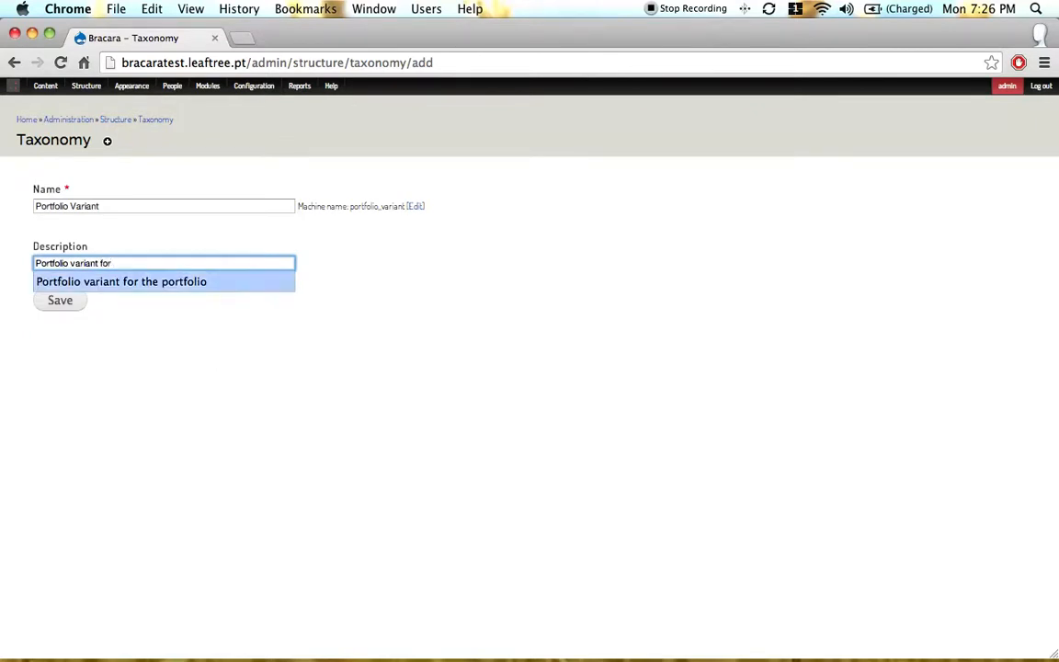
pyautogui.press('Return')
pyautogui.press('Return')
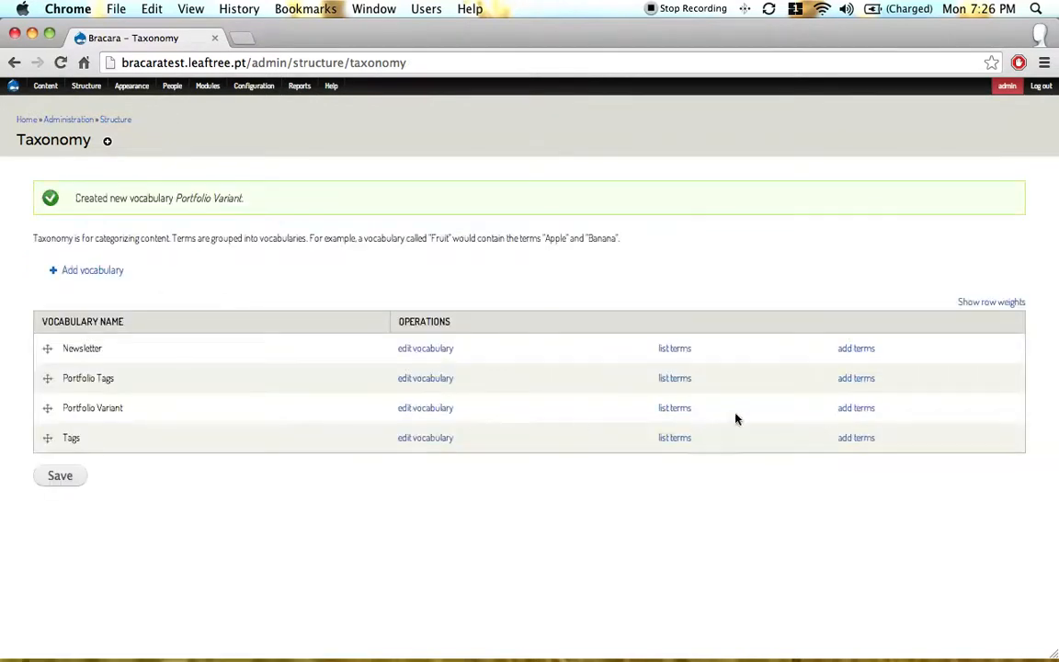
# Add a term named "Portfolio Software" to the Portfolio Variant vocabulary and save it.
pyautogui.click(856, 409)
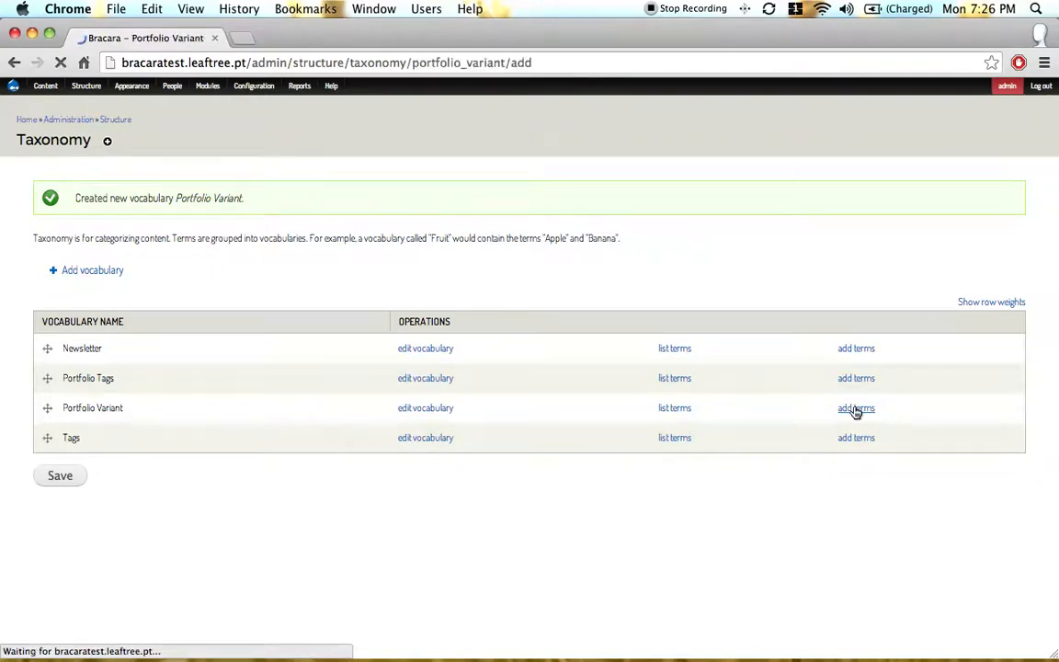
pyautogui.click(196, 205)
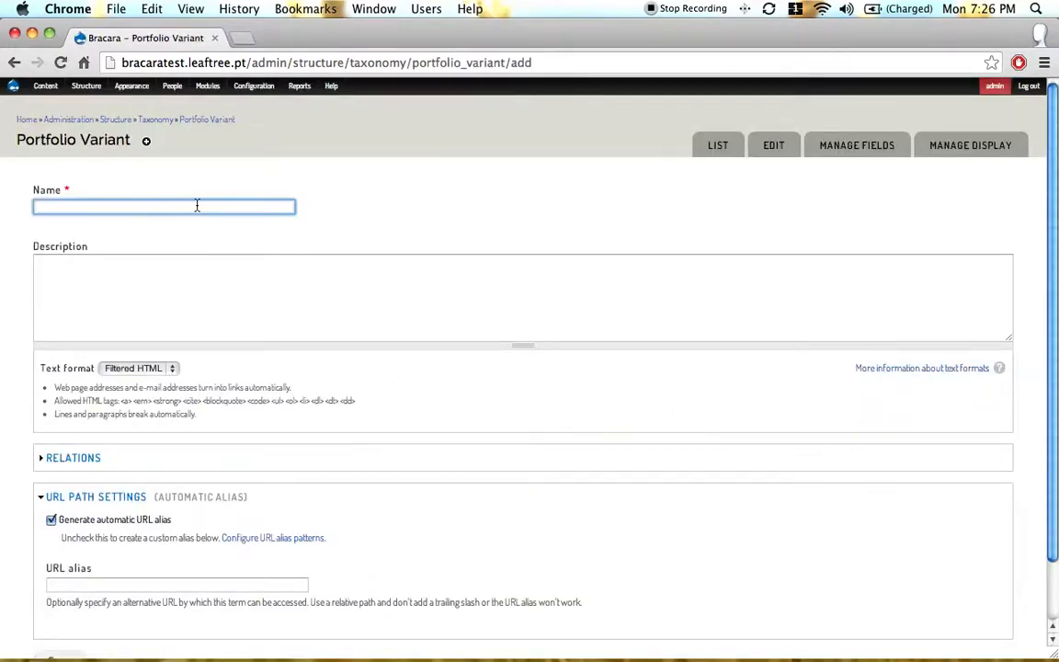
pyautogui.write('Portfolio S')
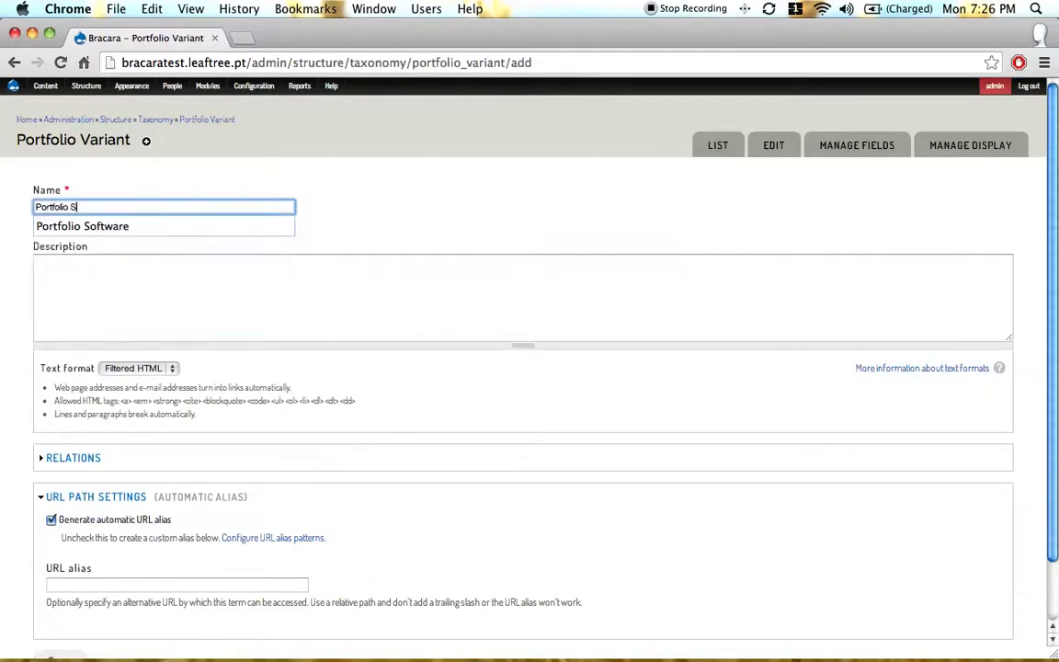
pyautogui.click(468, 206)
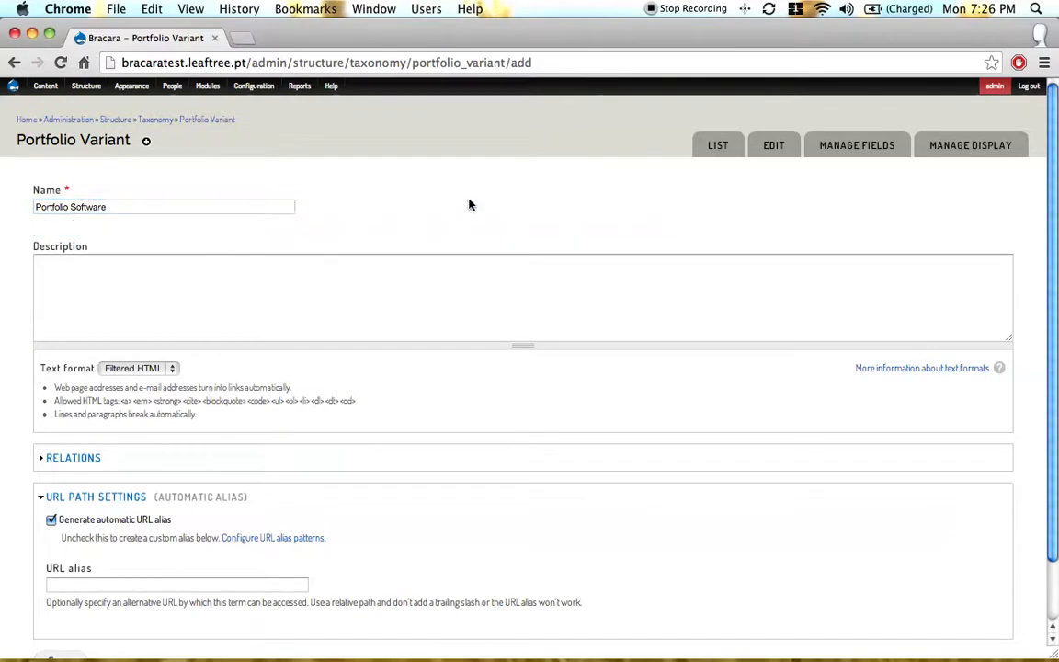
pyautogui.scroll(-3, 416, 232)
pyautogui.click(48, 591)
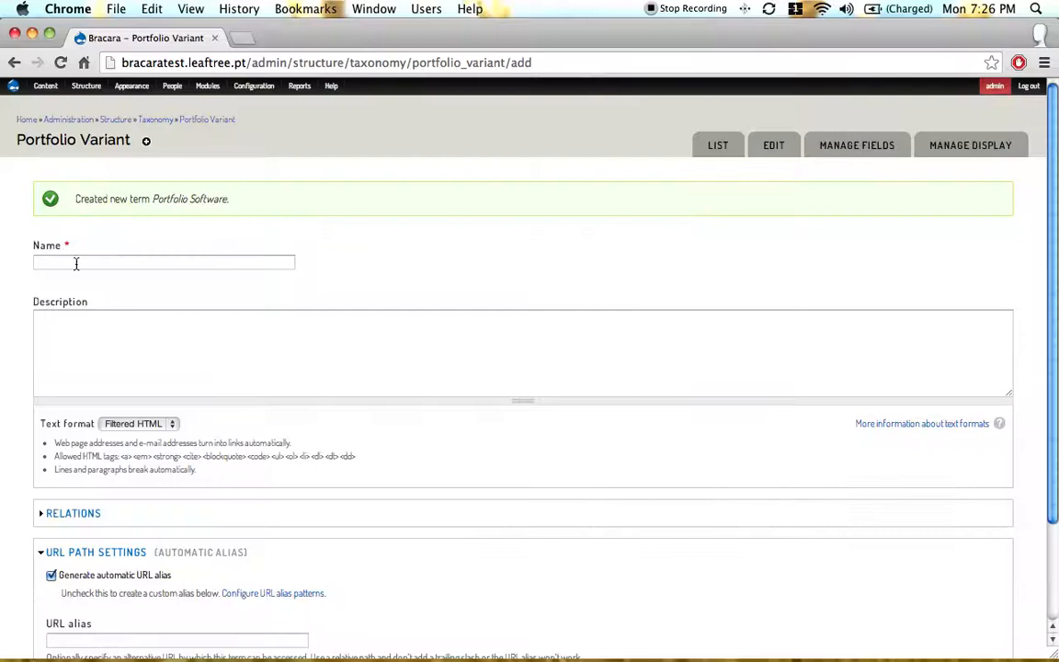
# Add a second term named "Portfolio Design" to the Portfolio Variant vocabulary and save it.
pyautogui.click(76, 264)
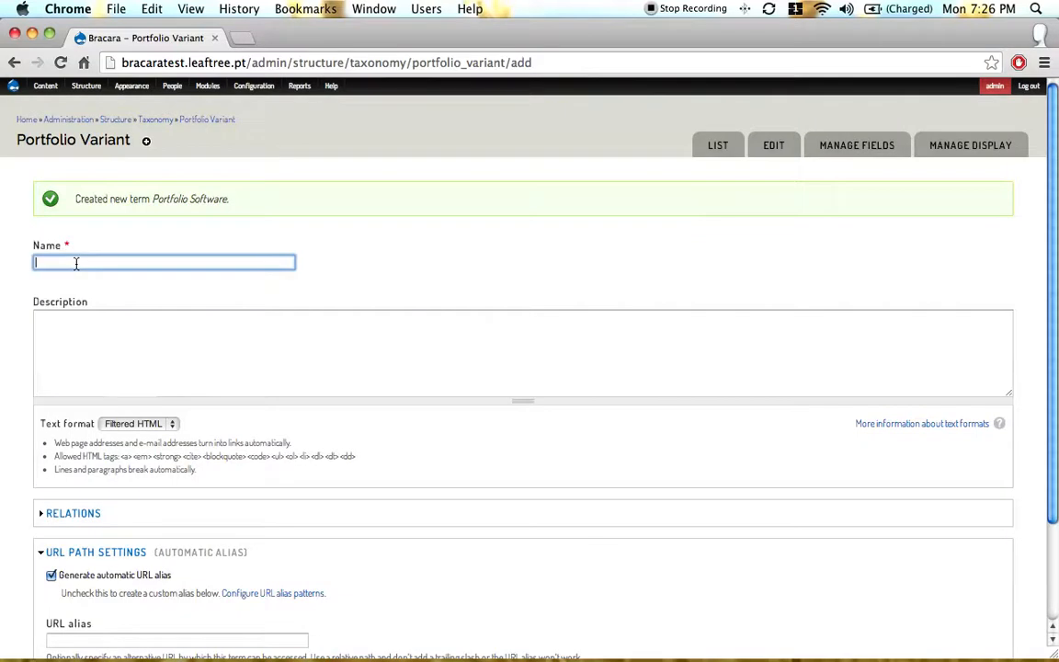
pyautogui.write('Portfolio')
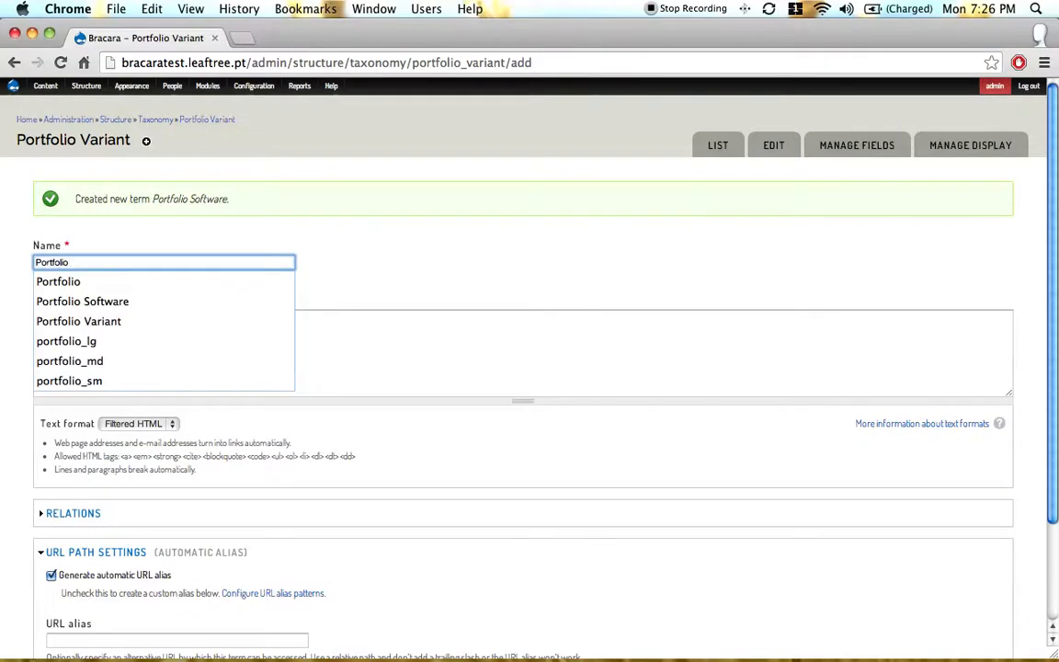
pyautogui.write(' D')
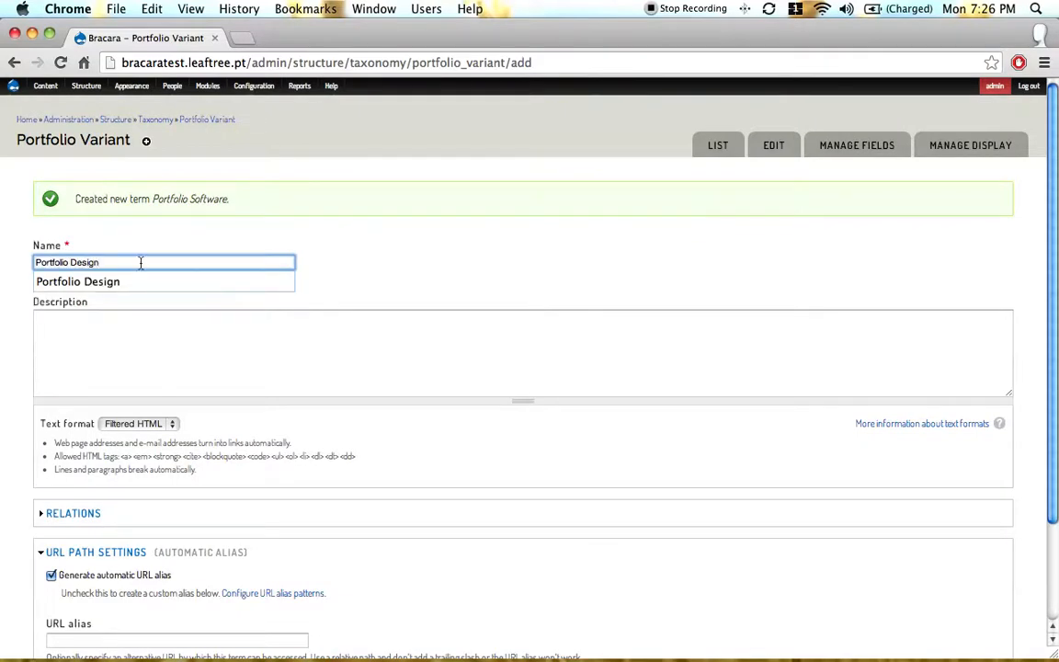
pyautogui.write('esign')
pyautogui.click(342, 277)
pyautogui.scroll(-3, 53, 579)
pyautogui.click(61, 590)
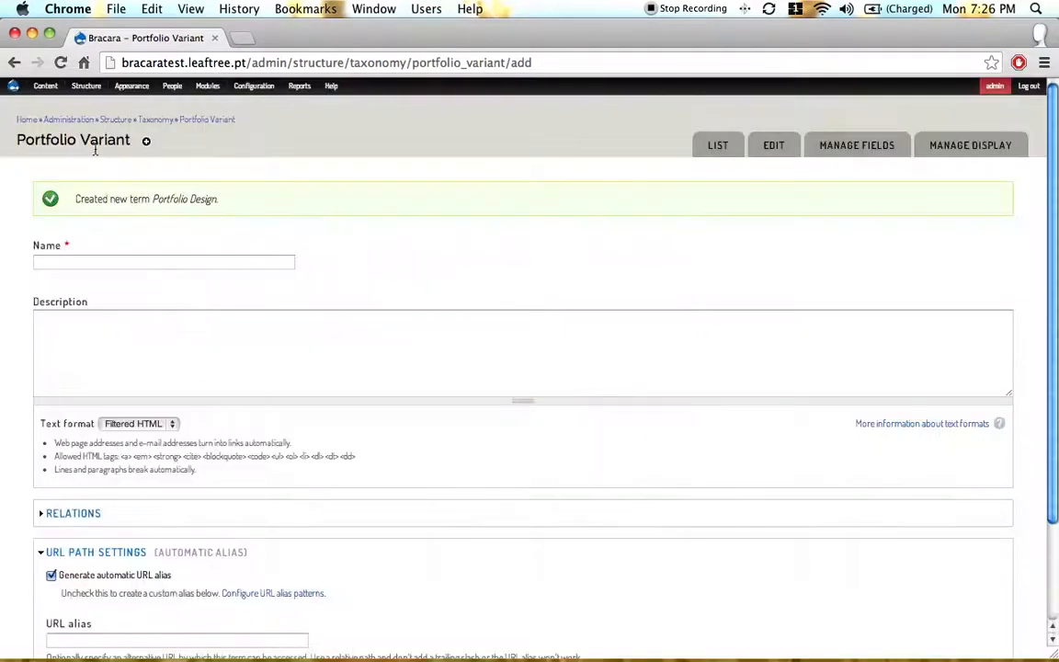
# Open the field management of the Portfolio Tags vocabulary and label a new field "Portfolio Variant".
pyautogui.moveTo(89, 89)
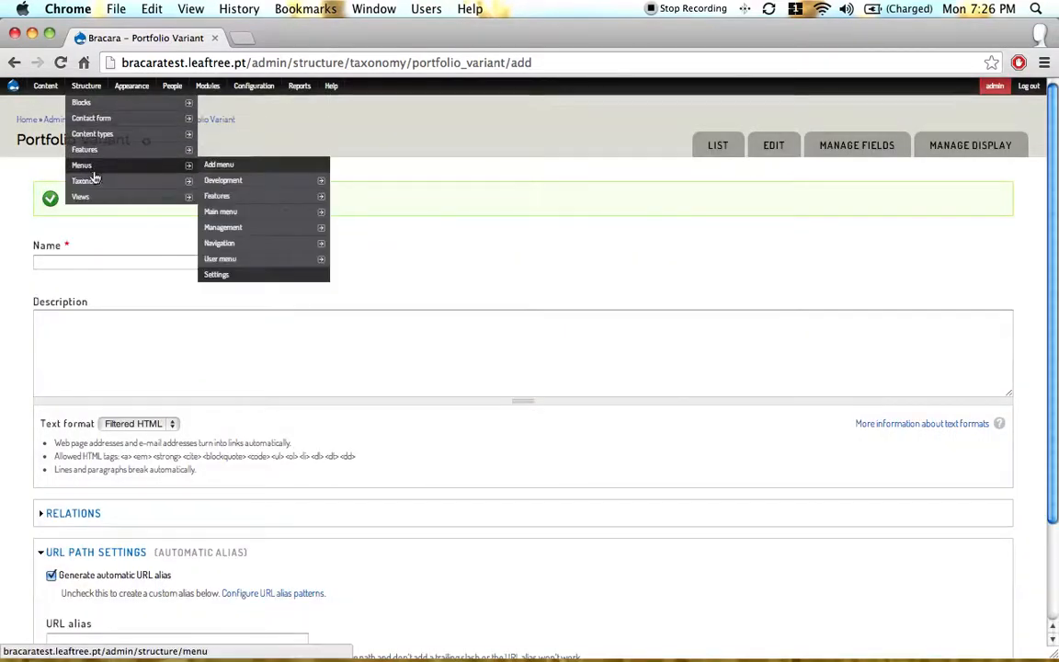
pyautogui.moveTo(110, 184)
pyautogui.moveTo(235, 212)
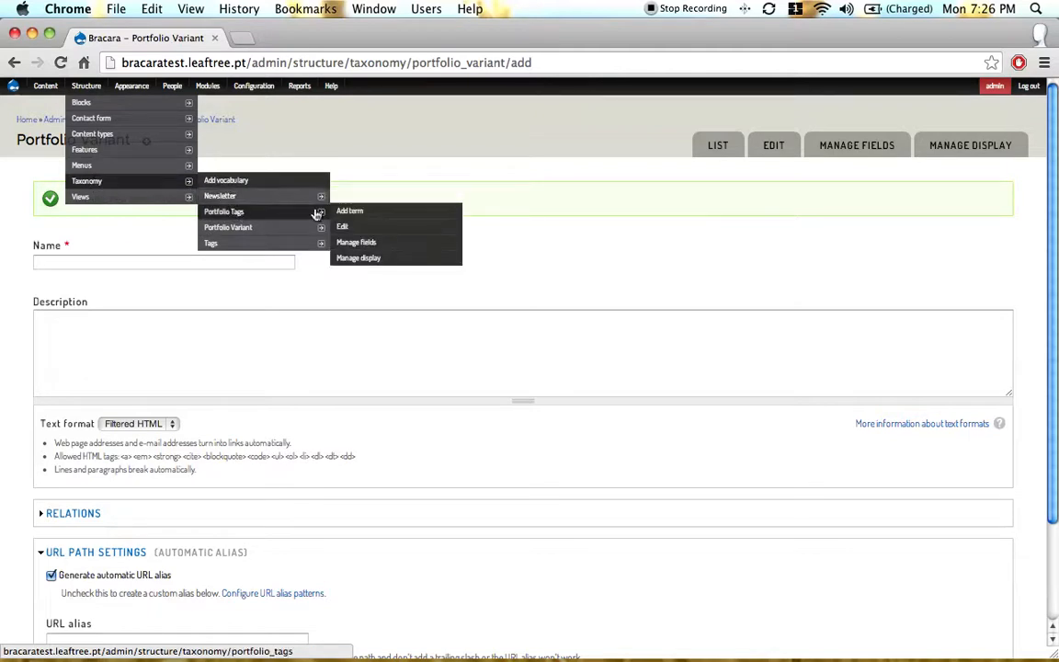
pyautogui.click(367, 242)
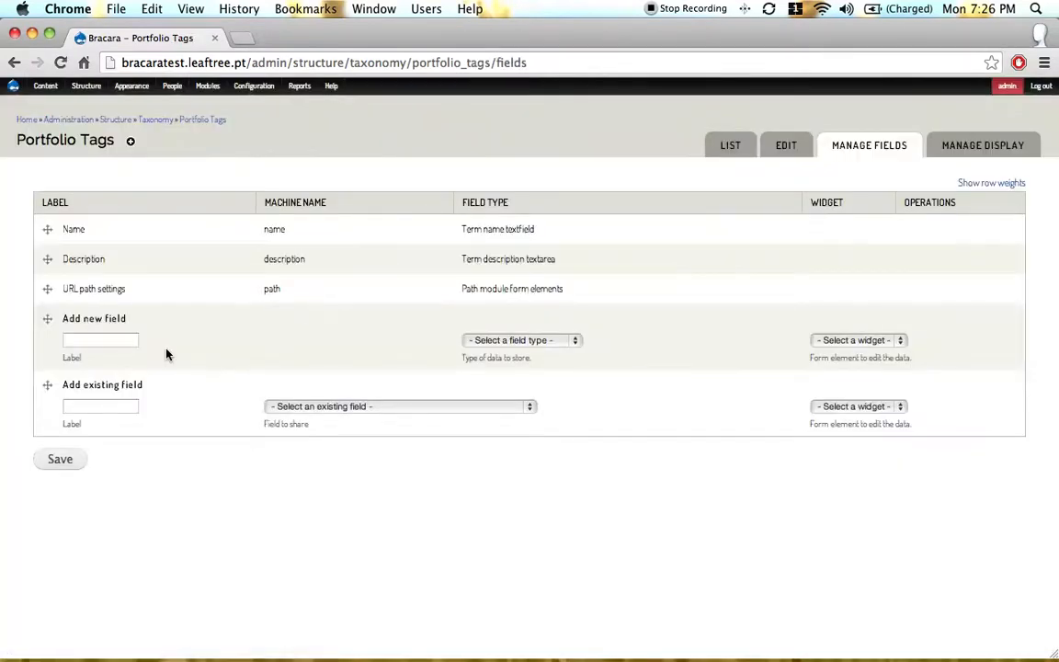
pyautogui.click(130, 344)
pyautogui.write('Portf')
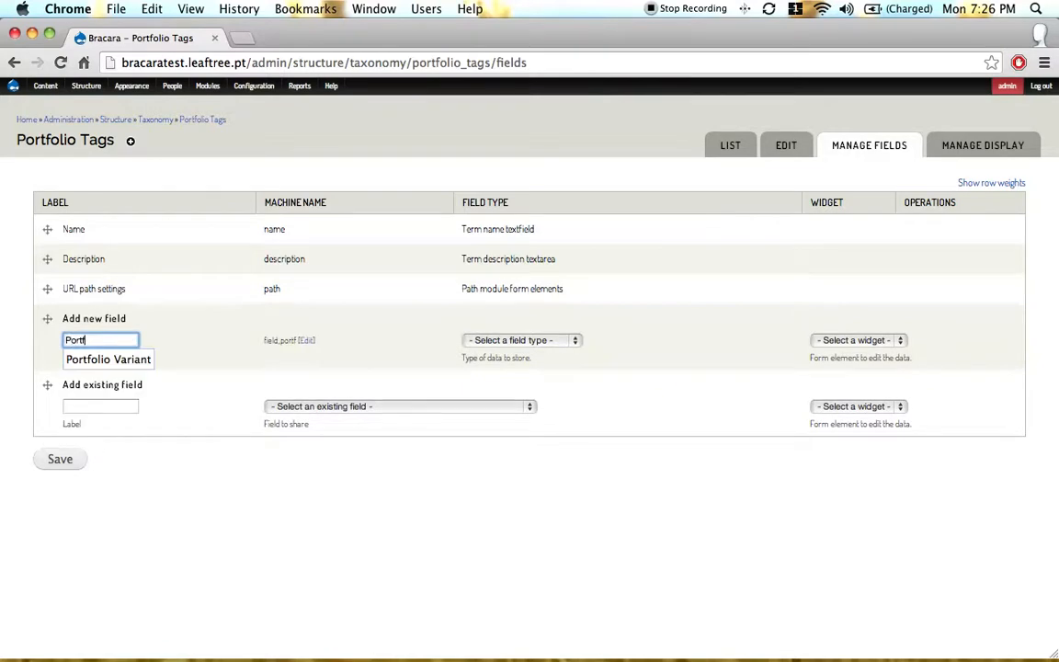
pyautogui.press('Down')
pyautogui.press('Return')
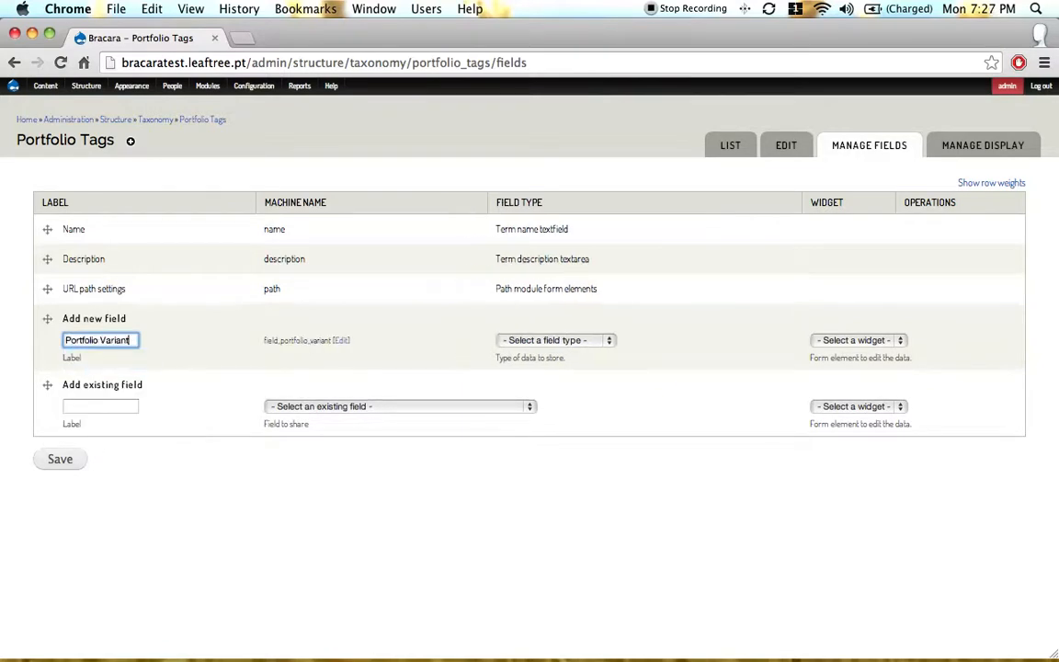
# Make the new Portfolio Variant field a Term reference with the Select list widget and save it.
pyautogui.click(599, 343)
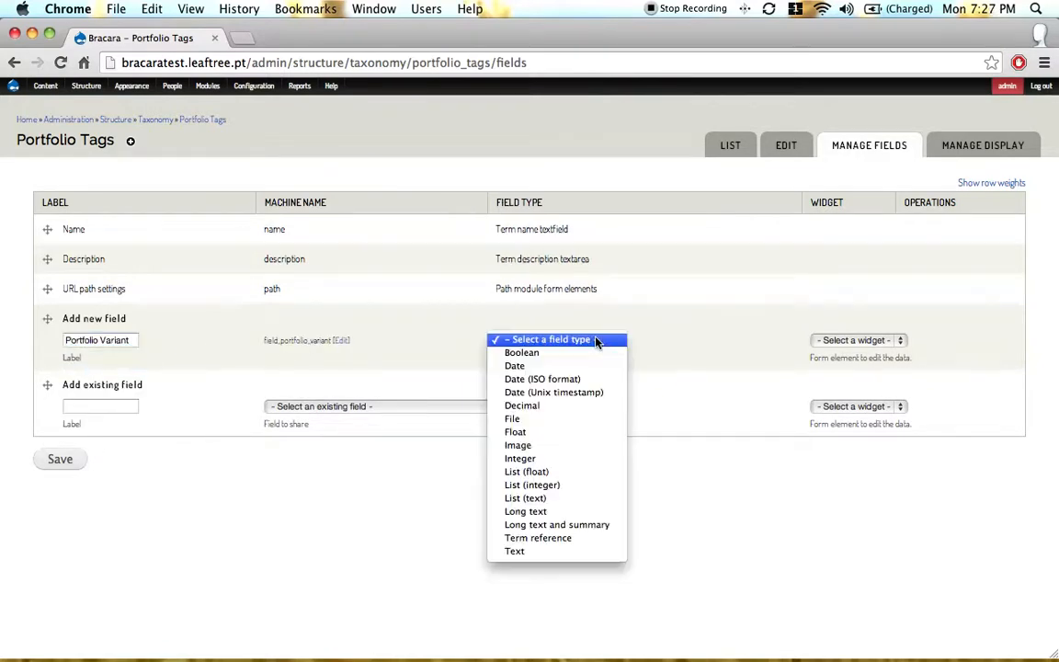
pyautogui.click(548, 542)
pyautogui.click(774, 339)
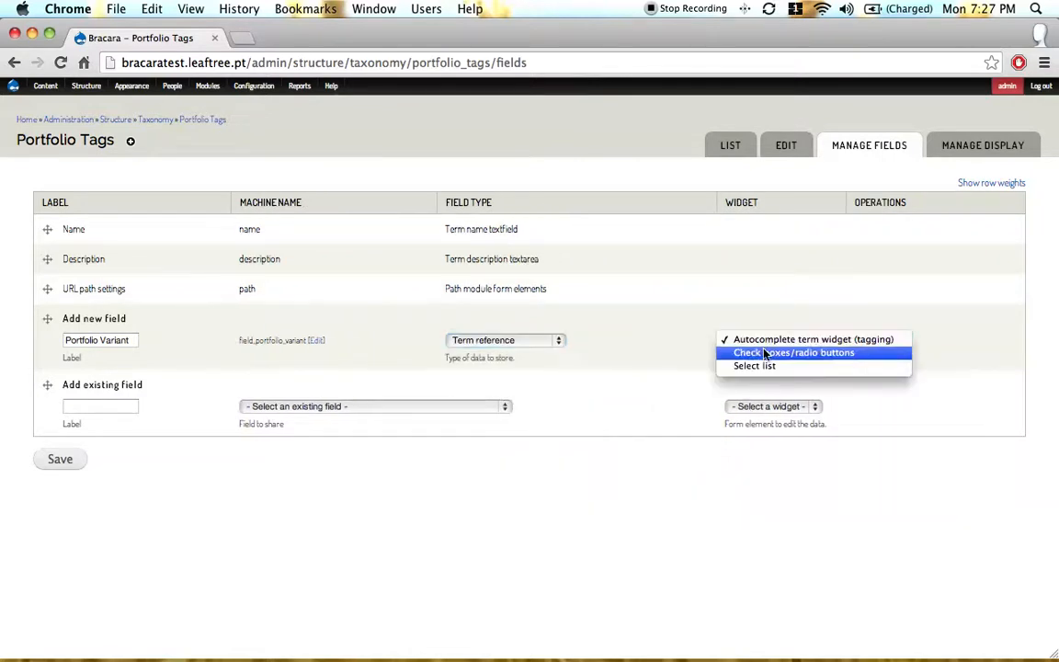
pyautogui.click(750, 366)
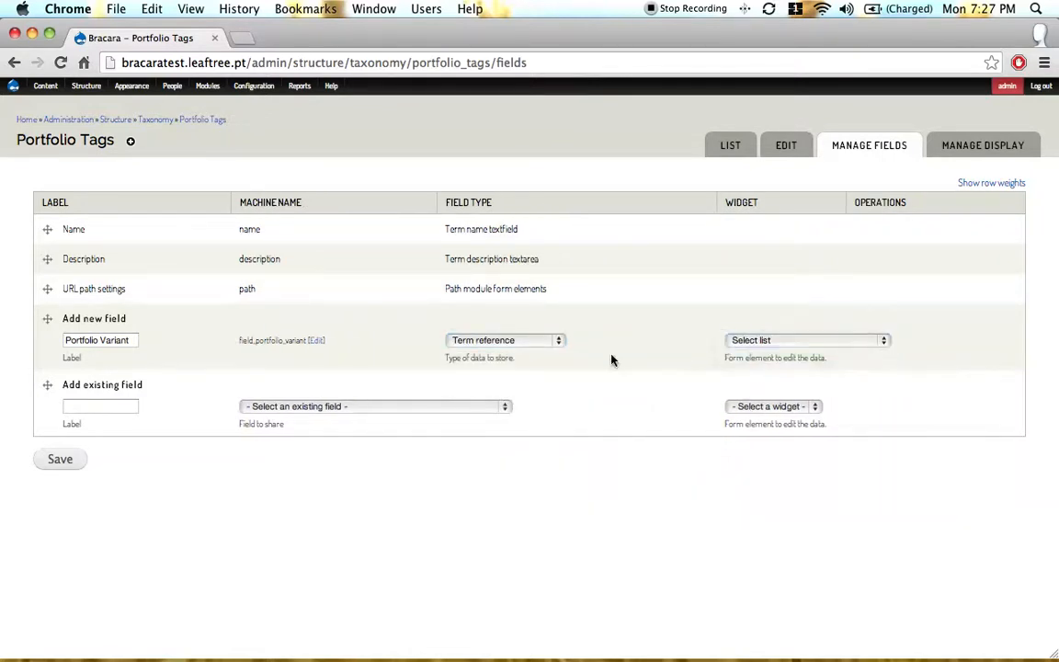
pyautogui.click(57, 459)
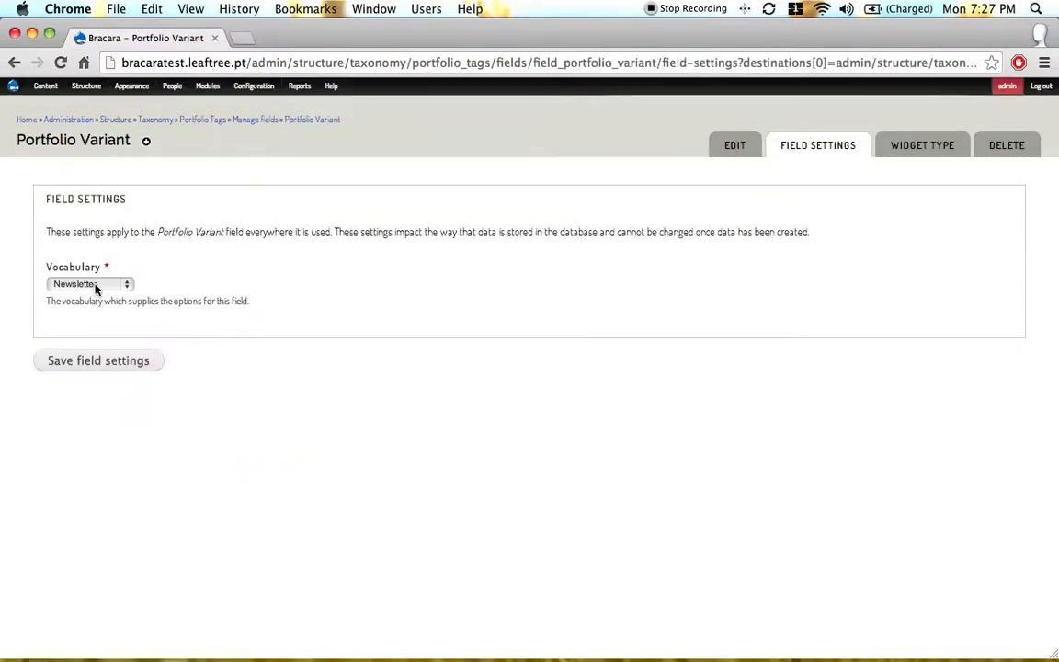
# Set Portfolio Variant as the vocabulary supplying the field's options and save the field settings.
pyautogui.click(94, 287)
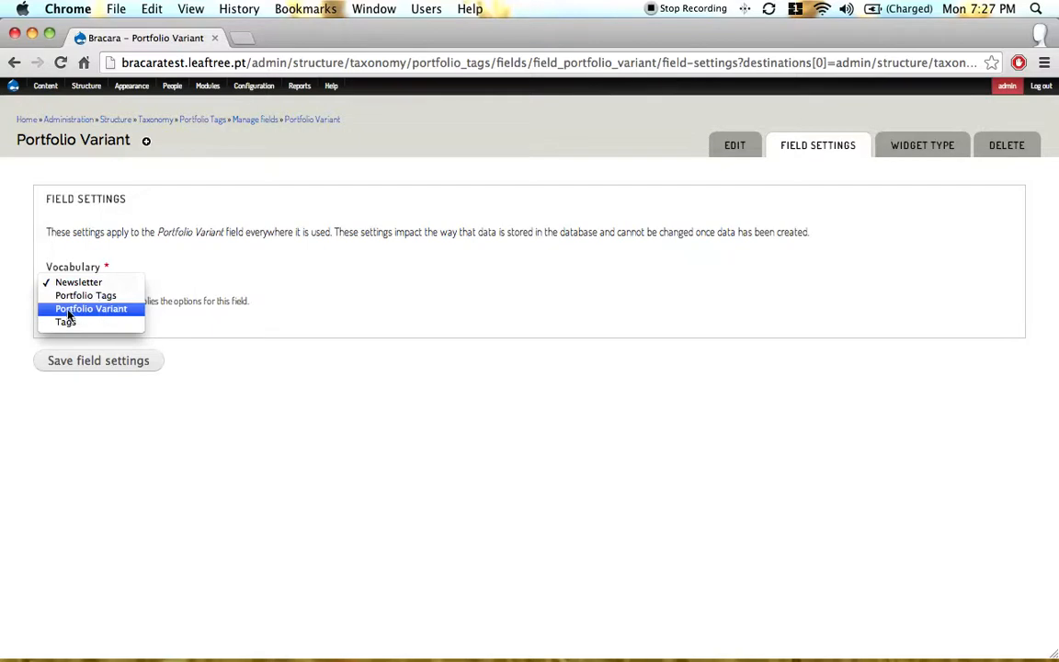
pyautogui.click(69, 313)
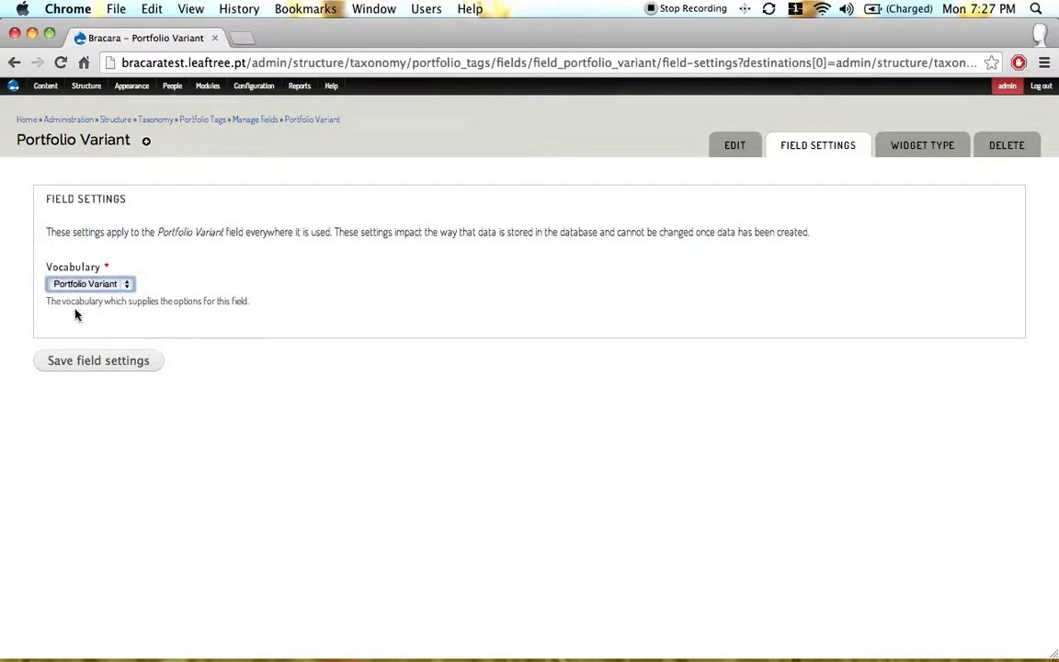
pyautogui.click(243, 299)
pyautogui.click(99, 363)
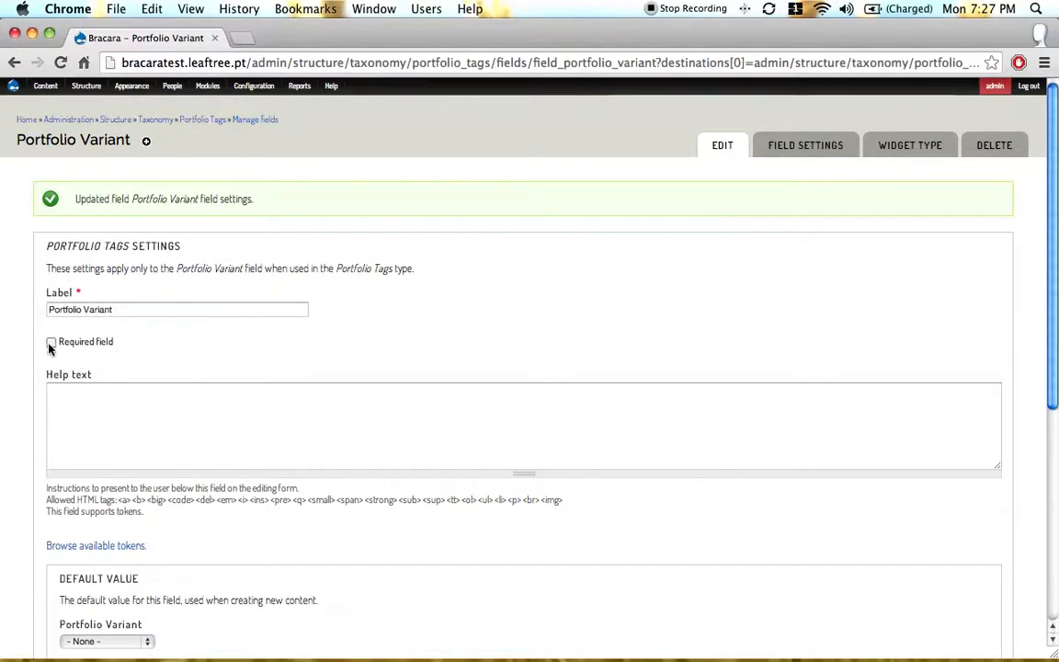
# Make the Portfolio Variant field required and set its default value to Portfolio Design.
pyautogui.click(51, 342)
pyautogui.scroll(-5, 50, 355)
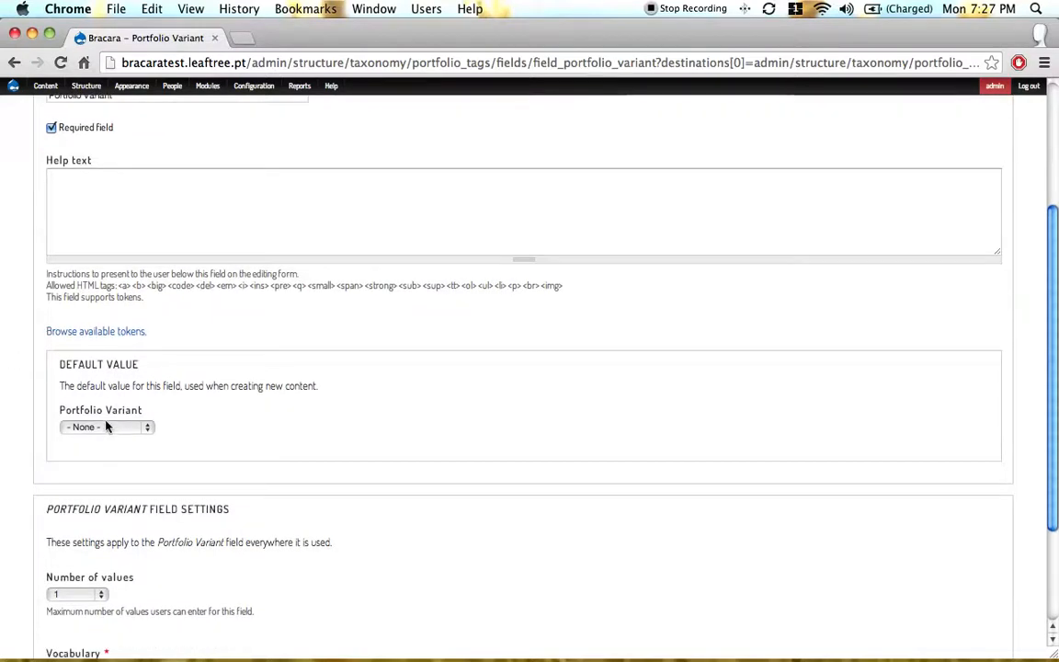
pyautogui.click(101, 426)
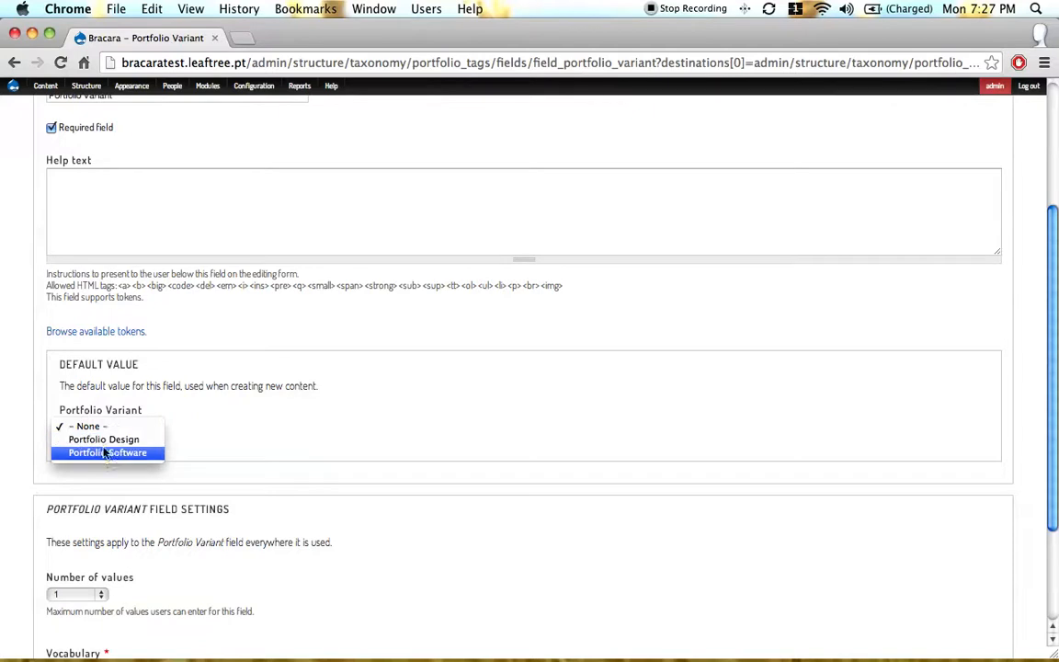
pyautogui.click(104, 439)
pyautogui.scroll(-3, 68, 437)
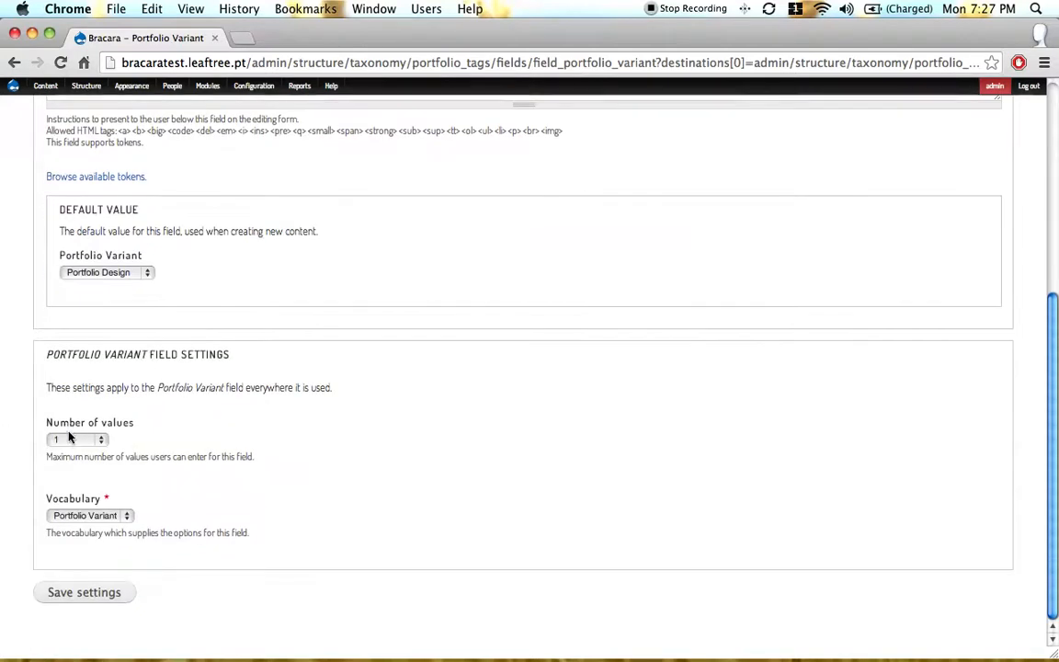
# Allow unlimited values for the Portfolio Variant field and save its settings.
pyautogui.click(74, 438)
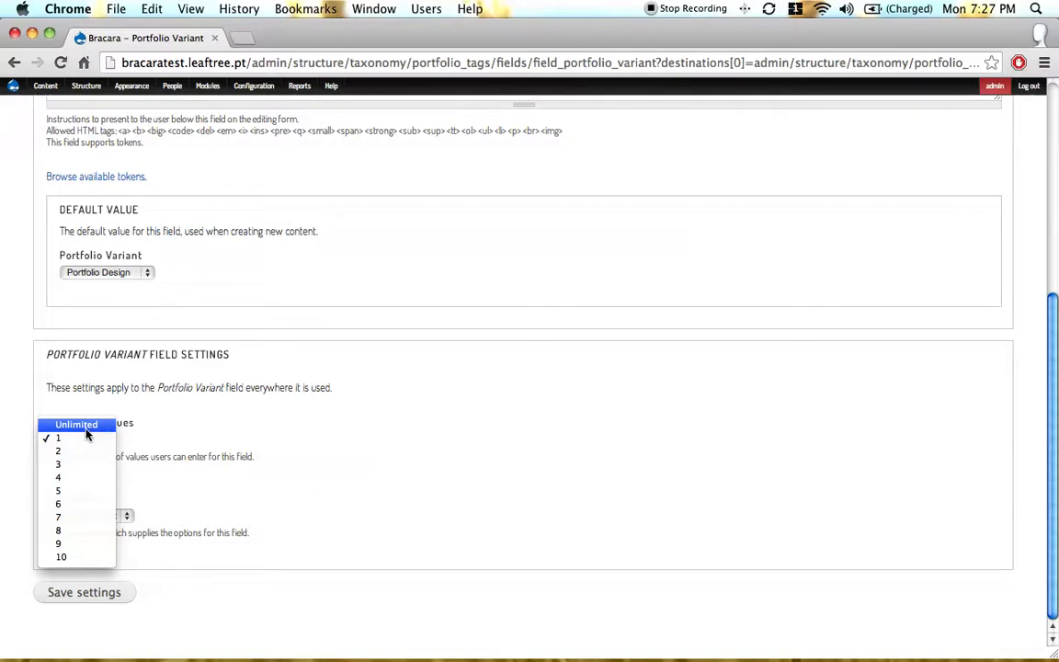
pyautogui.click(86, 427)
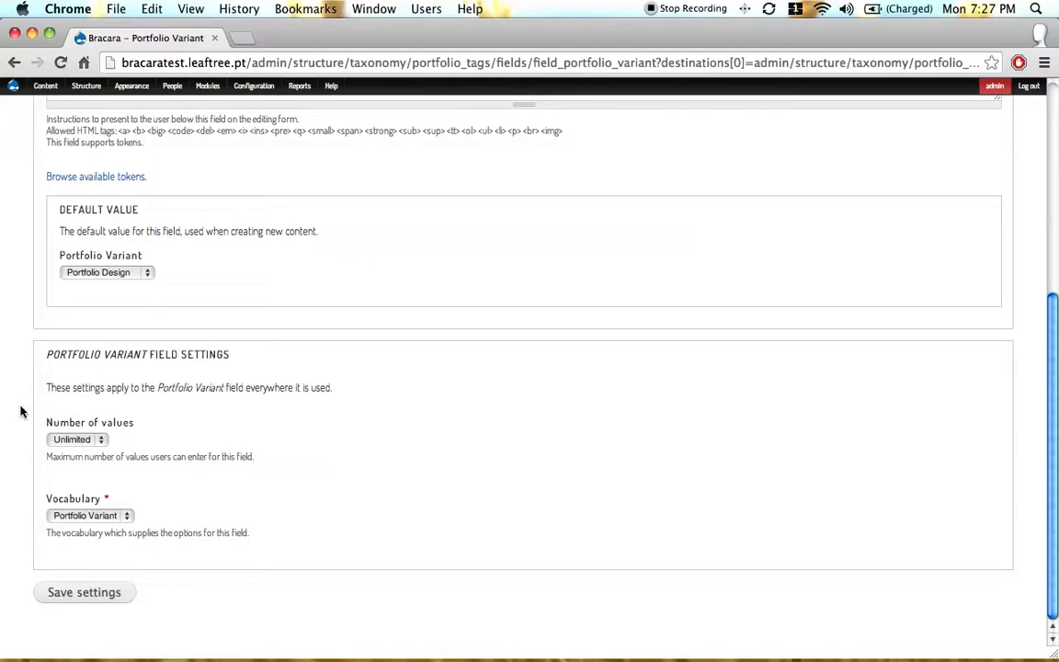
pyautogui.click(85, 594)
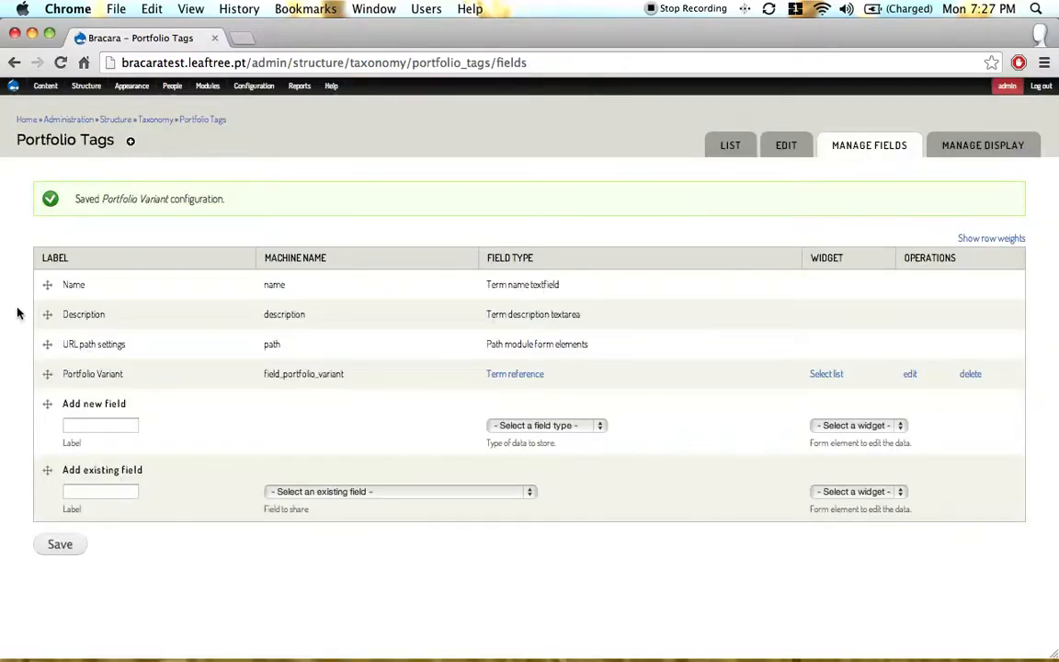
# Add the existing term reference field_portfolio_variant to the Portfolio content type's fields and save it.
pyautogui.moveTo(84, 87)
pyautogui.moveTo(94, 133)
pyautogui.moveTo(227, 168)
pyautogui.moveTo(275, 196)
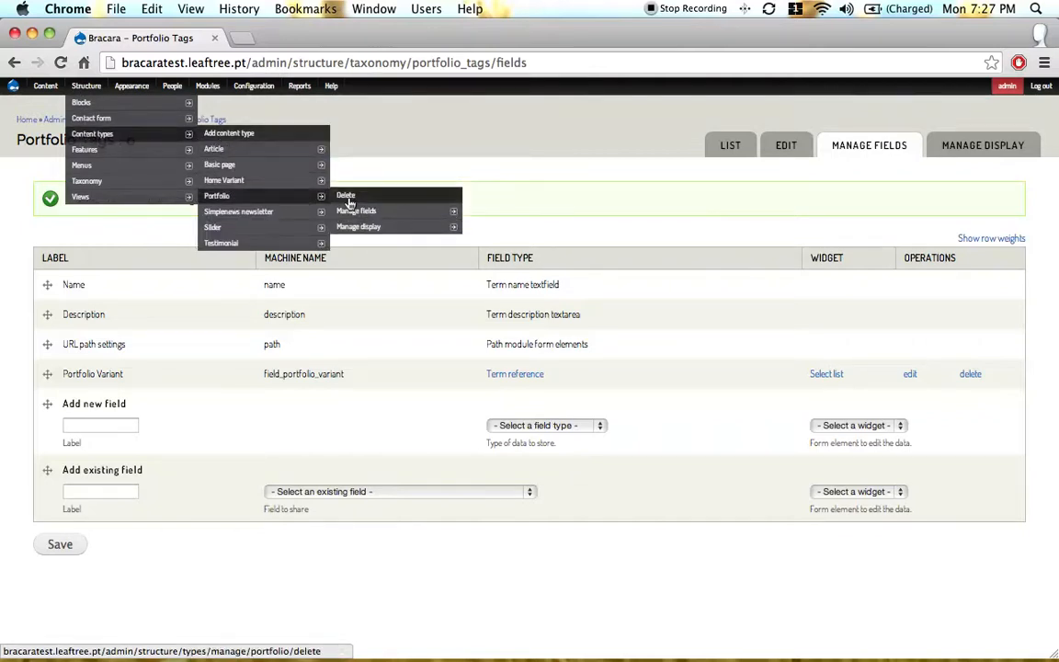
pyautogui.click(373, 217)
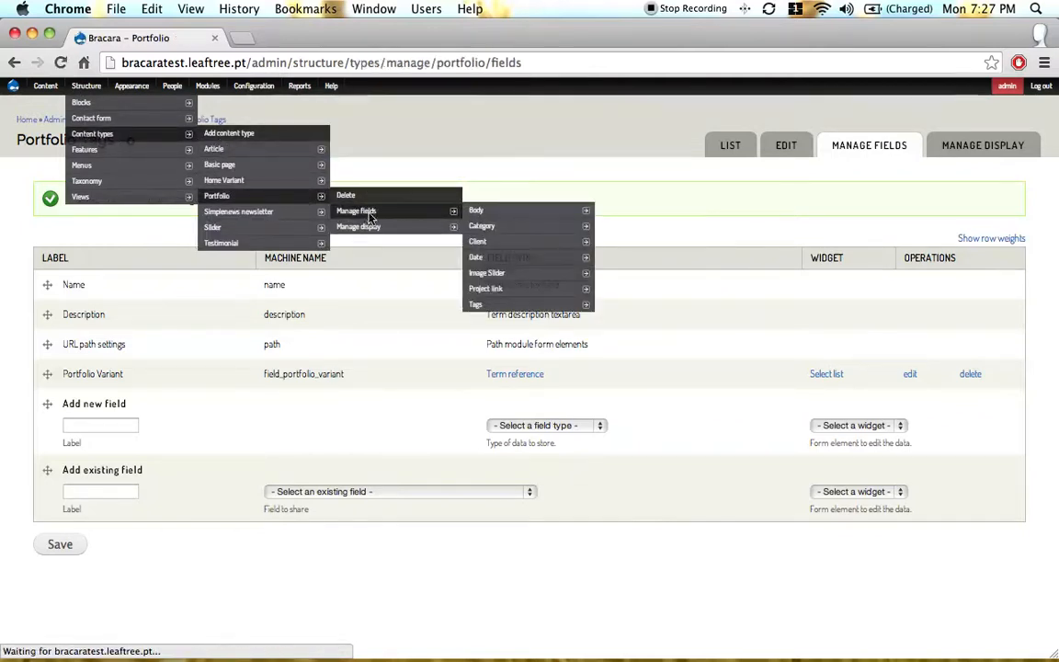
pyautogui.scroll(-1, 201, 309)
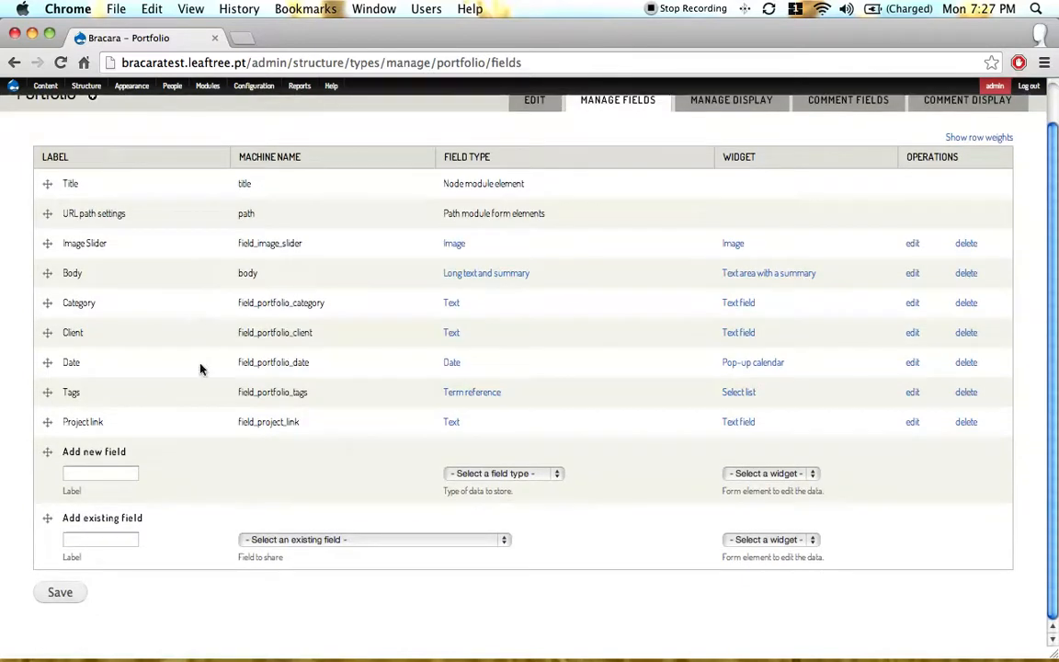
pyautogui.click(309, 542)
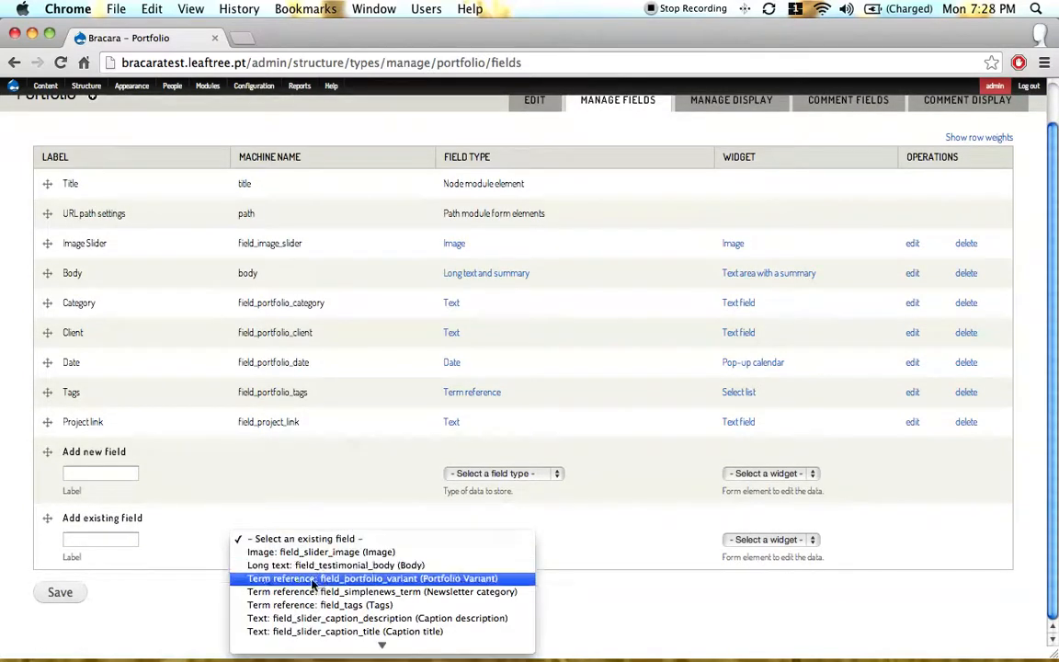
pyautogui.click(296, 579)
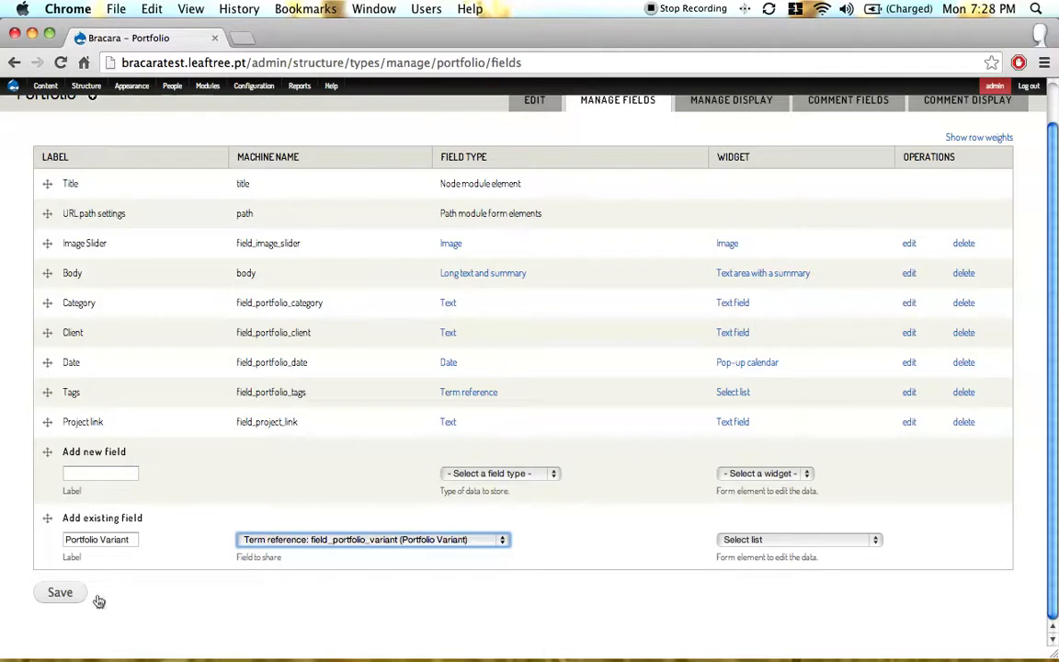
pyautogui.click(57, 594)
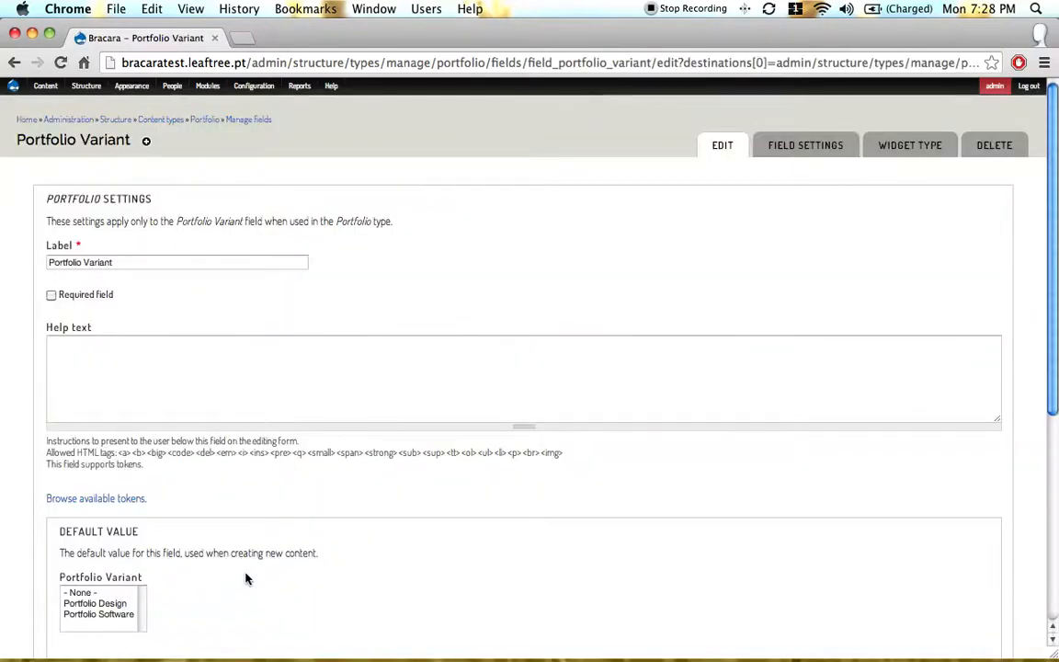
# Make the Portfolio content type's Portfolio Variant field required, default it to Portfolio Design with Unlimited values, and save the settings.
pyautogui.click(72, 299)
pyautogui.scroll(-5, 22, 341)
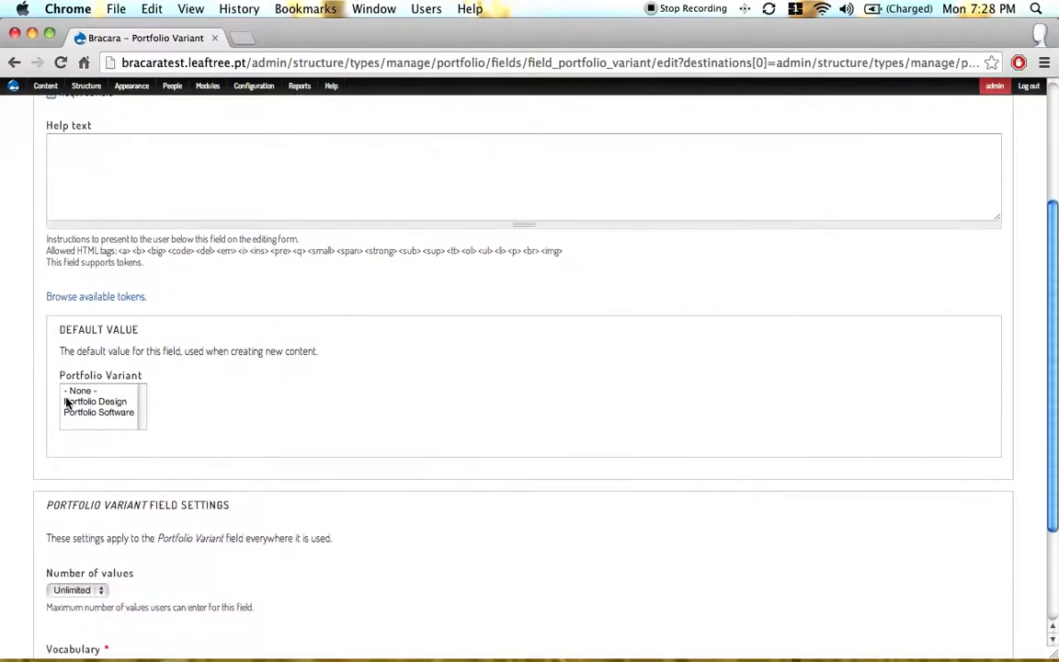
pyautogui.click(83, 401)
pyautogui.scroll(-2, 29, 408)
pyautogui.scroll(-3, 29, 407)
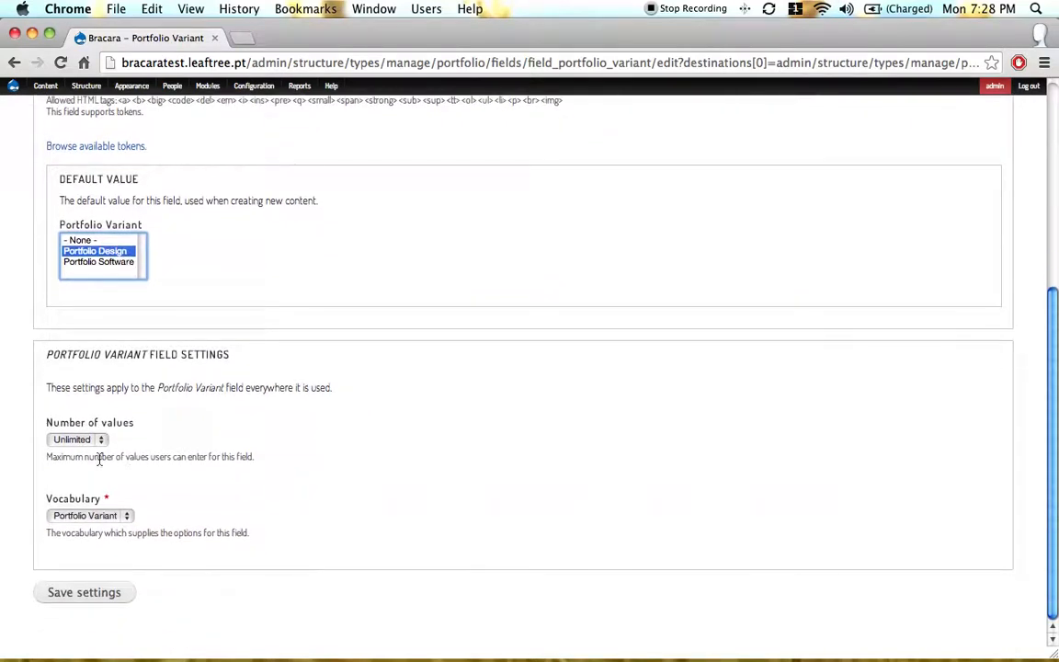
pyautogui.click(69, 445)
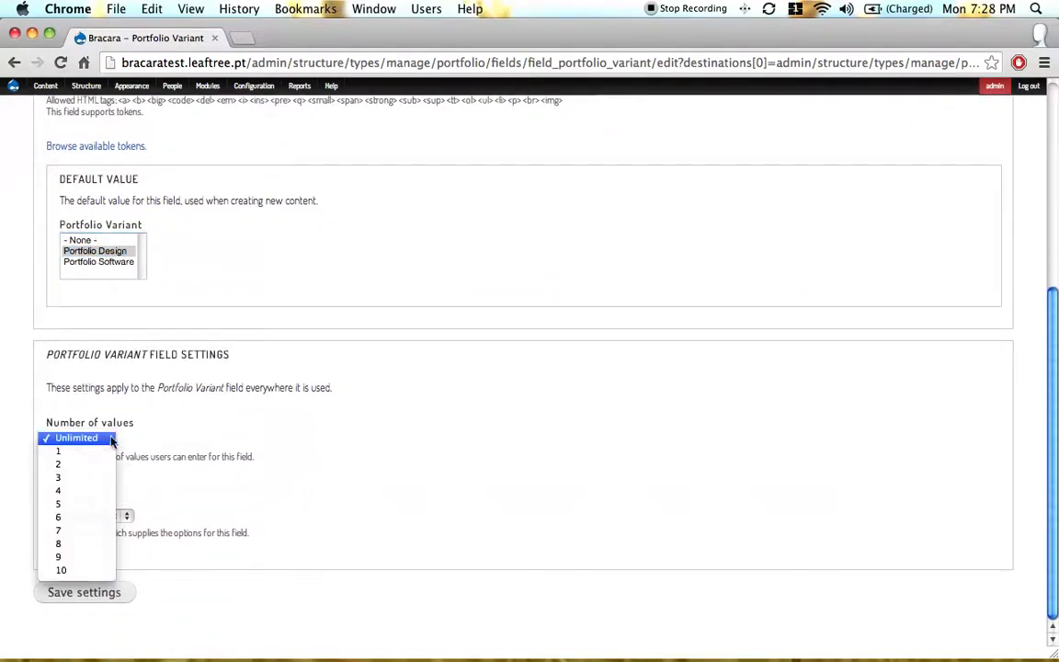
pyautogui.click(72, 439)
pyautogui.click(92, 596)
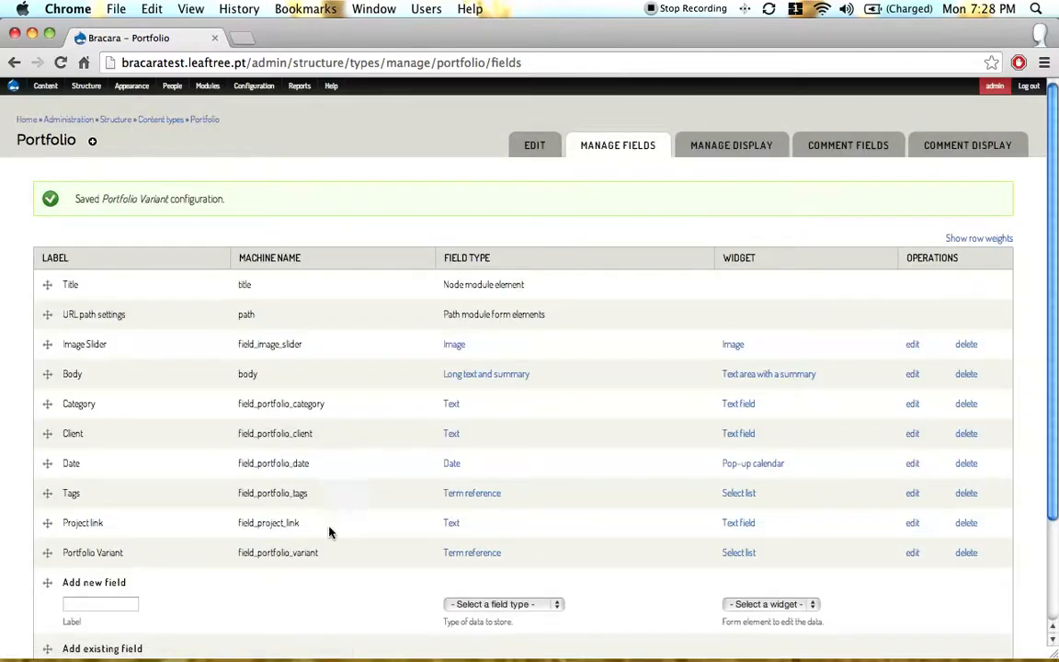
# Open the Portfolio Tags vocabulary and save its Photography term with Portfolio Design as the portfolio variant.
pyautogui.moveTo(86, 85)
pyautogui.moveTo(102, 180)
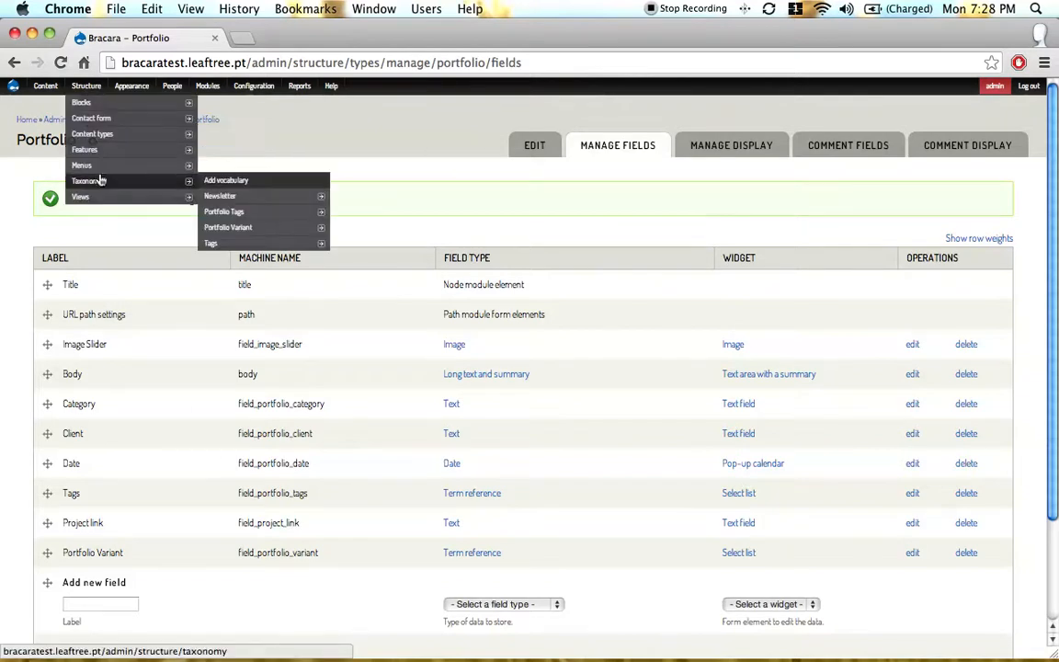
pyautogui.click(250, 216)
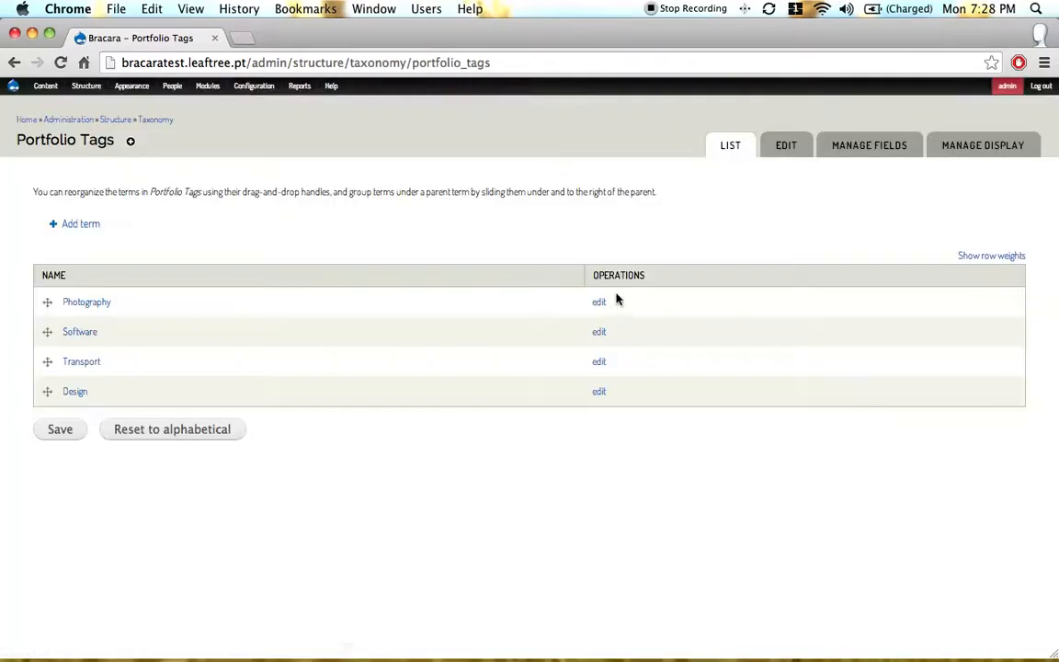
pyautogui.click(598, 304)
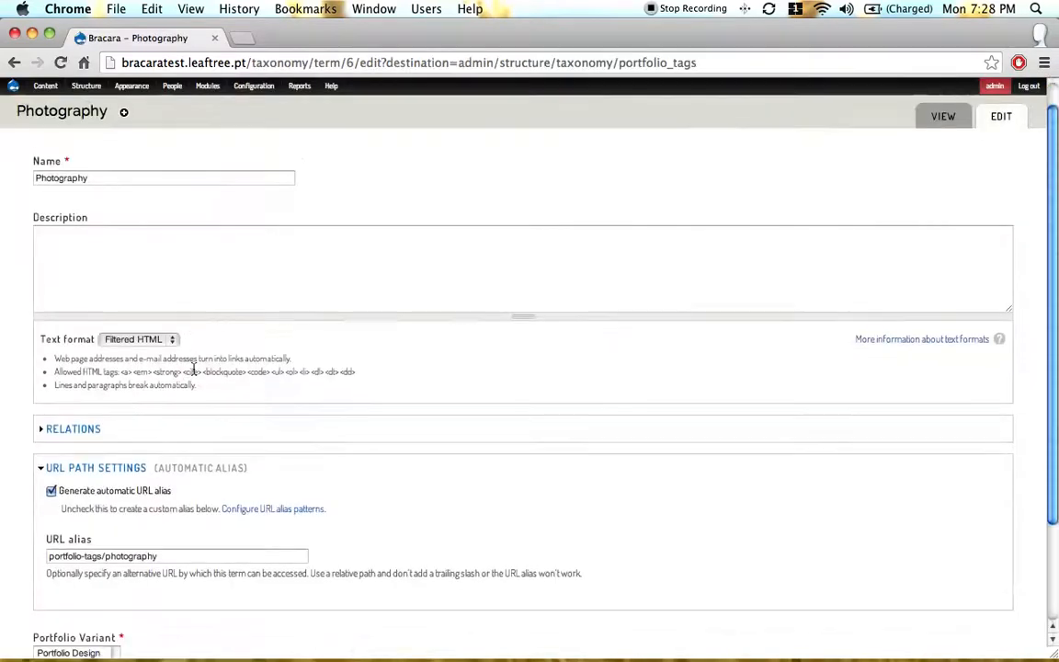
pyautogui.scroll(-3, 276, 359)
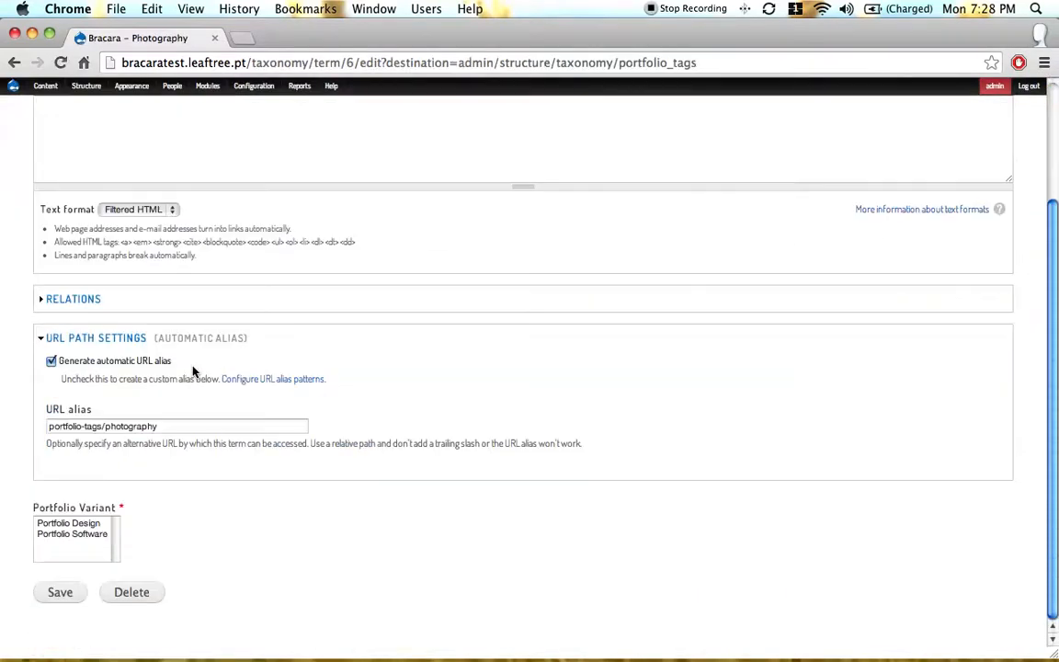
pyautogui.click(70, 524)
pyautogui.click(60, 592)
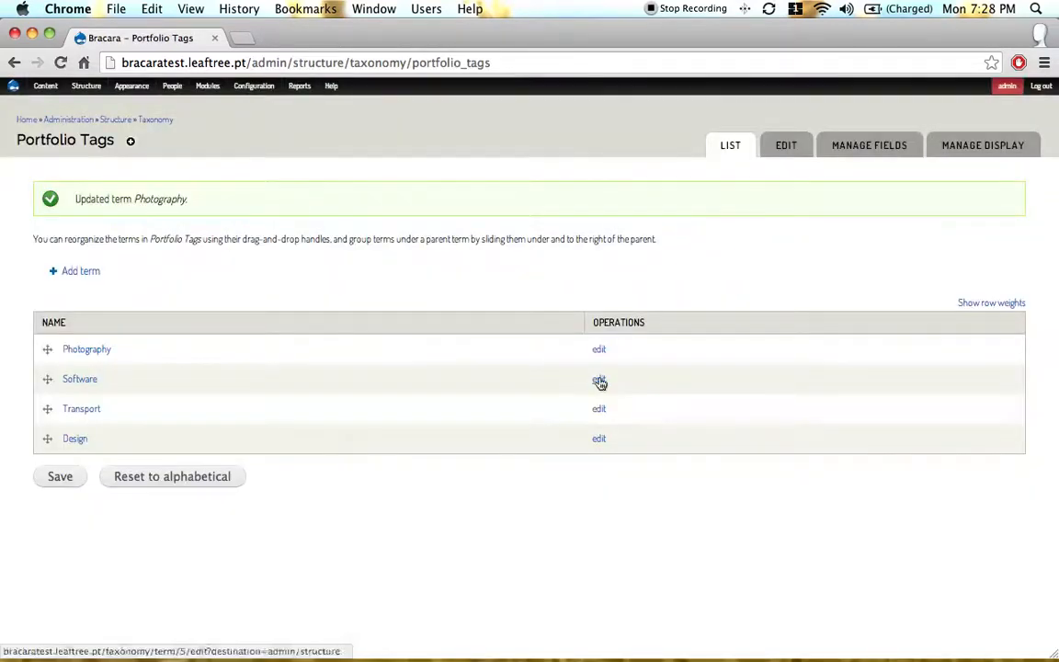
# Assign a portfolio variant to the Software term in Portfolio Tags and save the term.
pyautogui.scroll(-3, 80, 446)
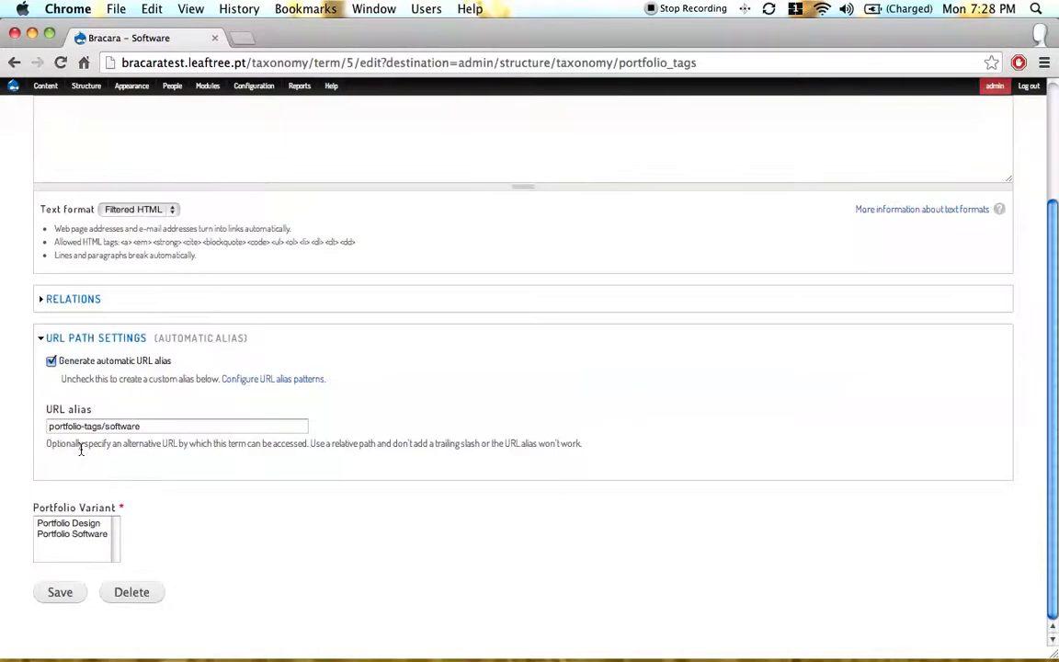
pyautogui.click(89, 525)
pyautogui.click(58, 591)
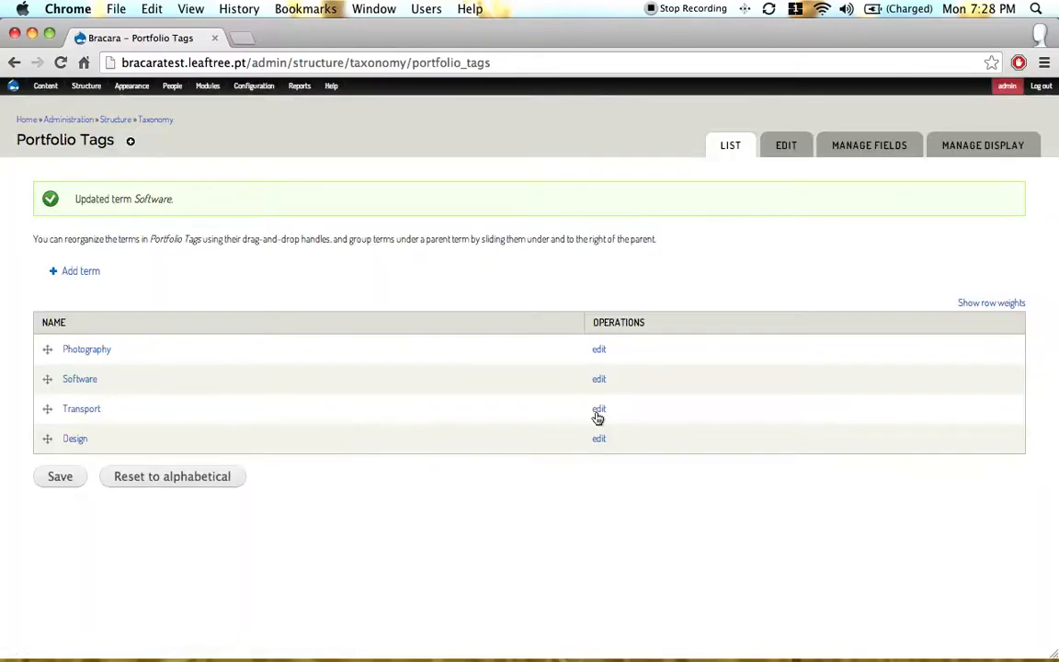
# Assign the Portfolio Software variant to the Transport term in Portfolio Tags and save the term.
pyautogui.click(600, 411)
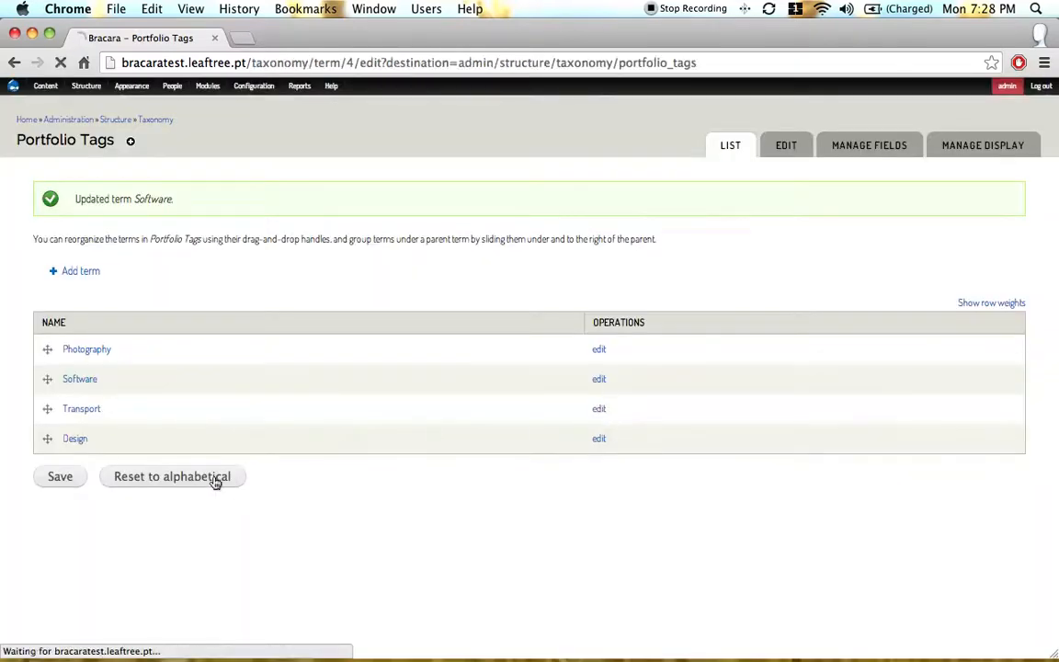
pyautogui.scroll(-4, 90, 483)
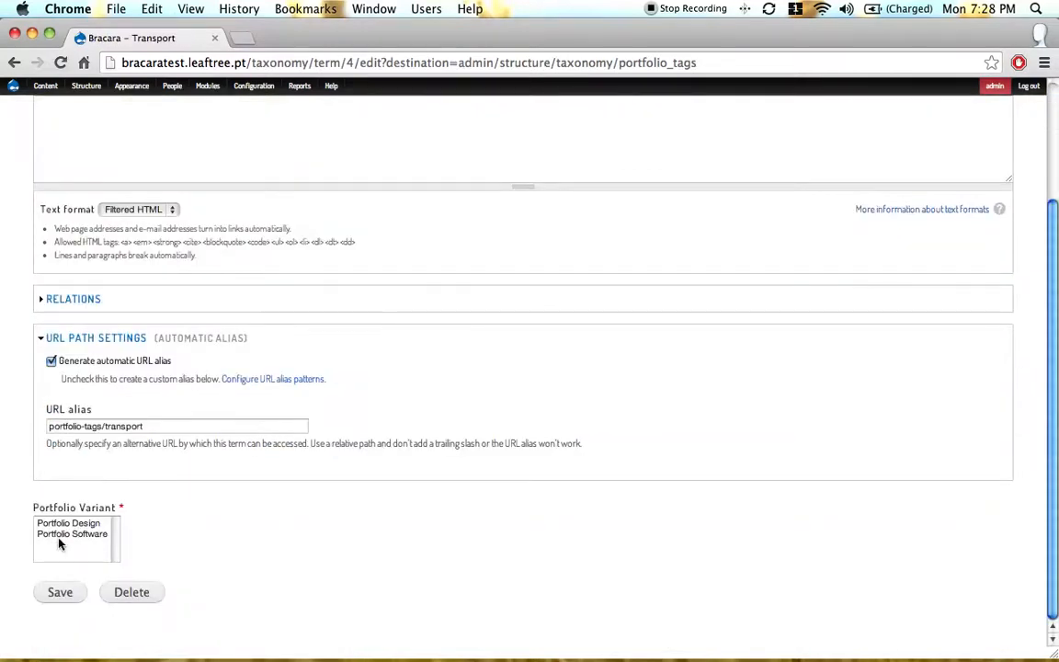
pyautogui.click(61, 537)
pyautogui.click(64, 595)
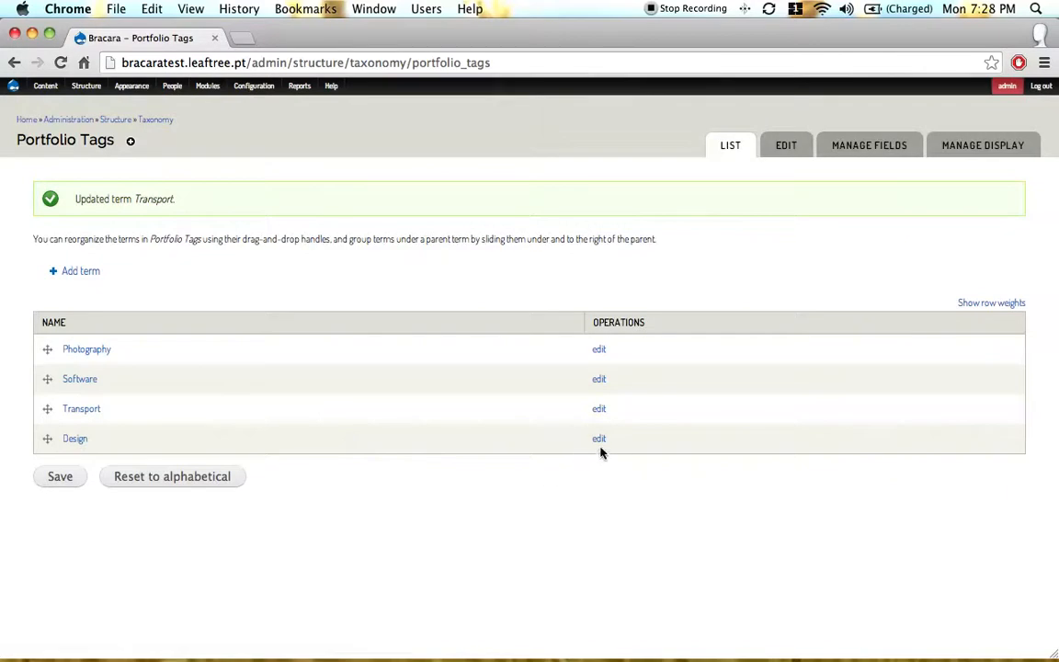
# Assign the Portfolio Design variant to the Design term in Portfolio Tags and save the term.
pyautogui.scroll(-3, 90, 515)
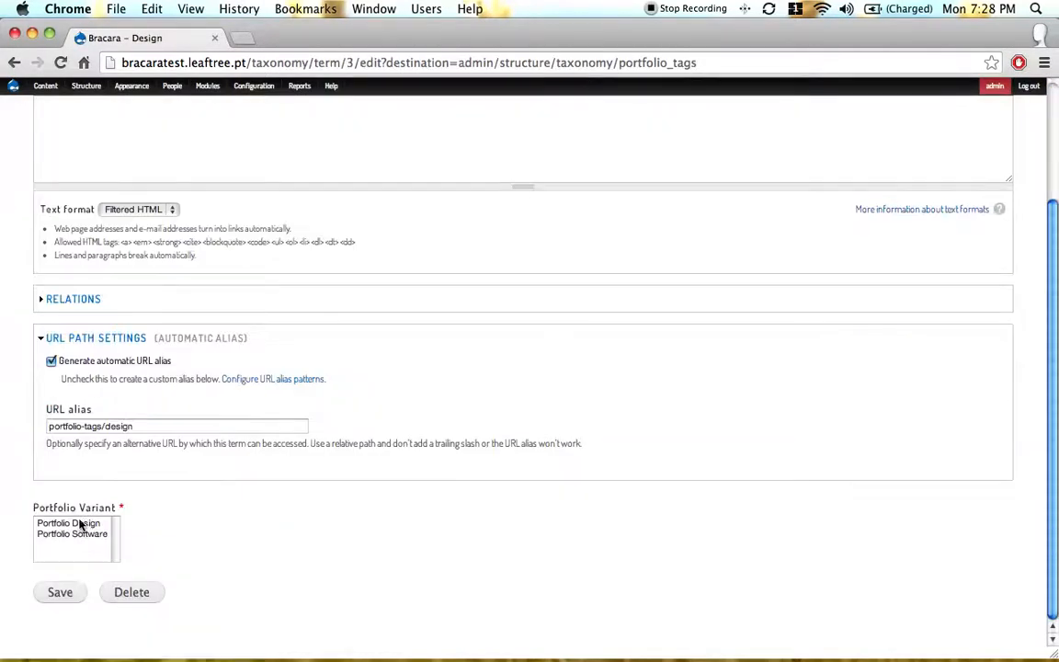
pyautogui.click(80, 524)
pyautogui.click(59, 592)
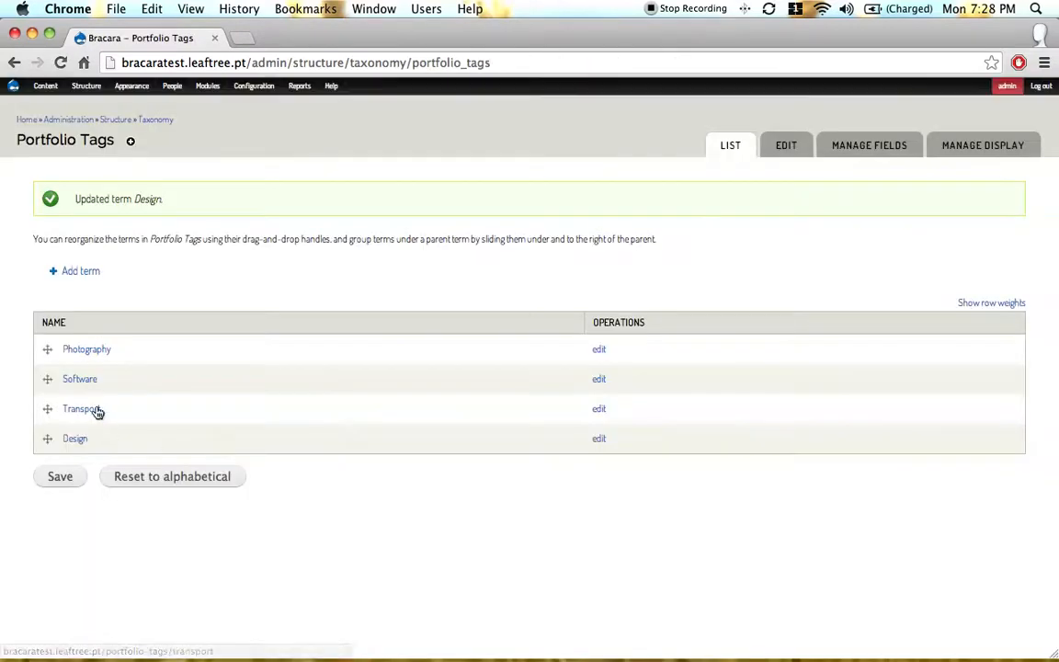
# Open the Cocktail portfolio item from the site content for editing and set its Portfolio Variant to Portfolio Software.
pyautogui.moveTo(46, 88)
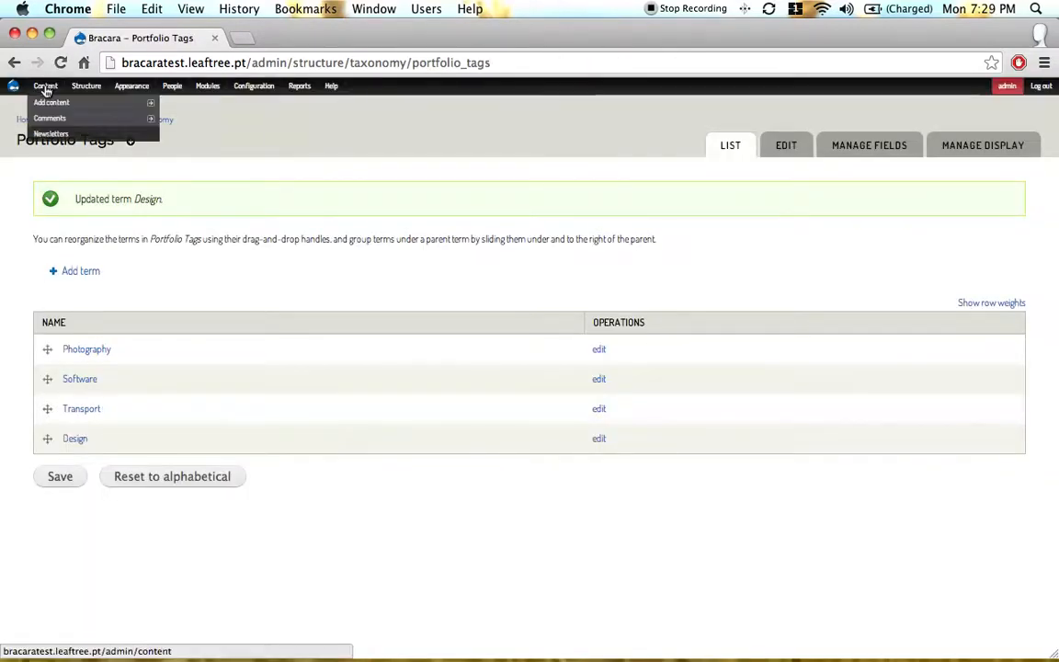
pyautogui.click(45, 89)
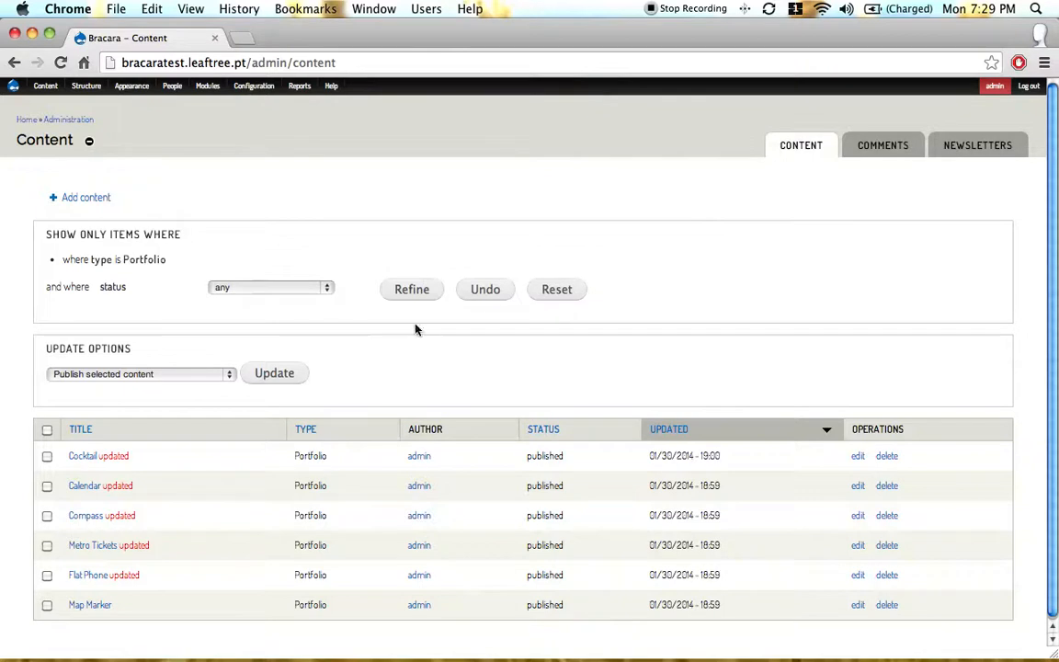
pyautogui.scroll(-1, 211, 433)
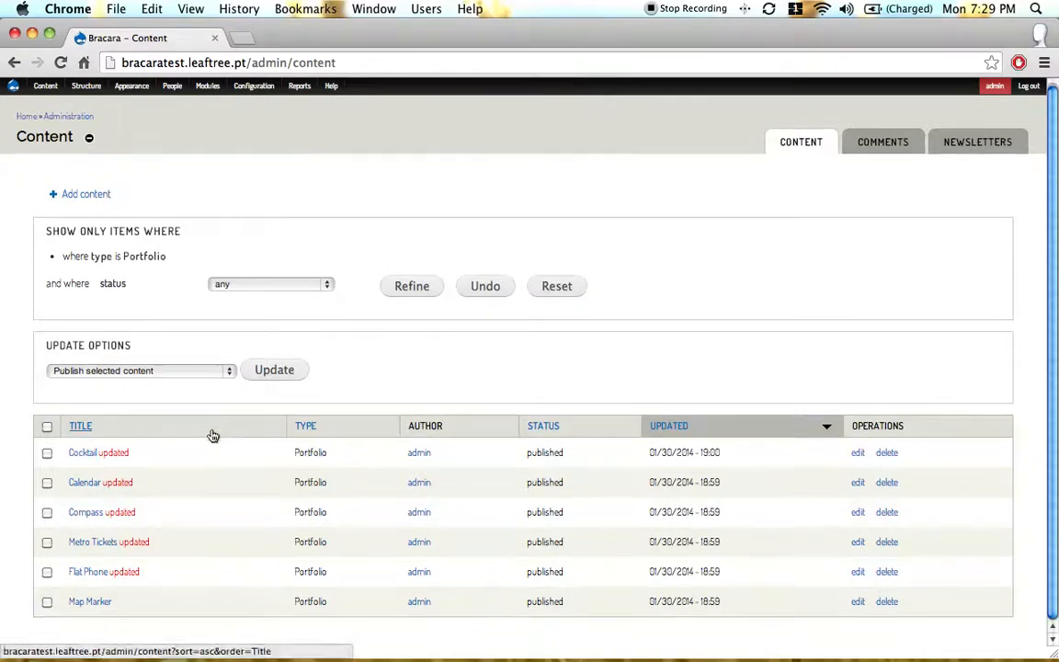
pyautogui.click(858, 457)
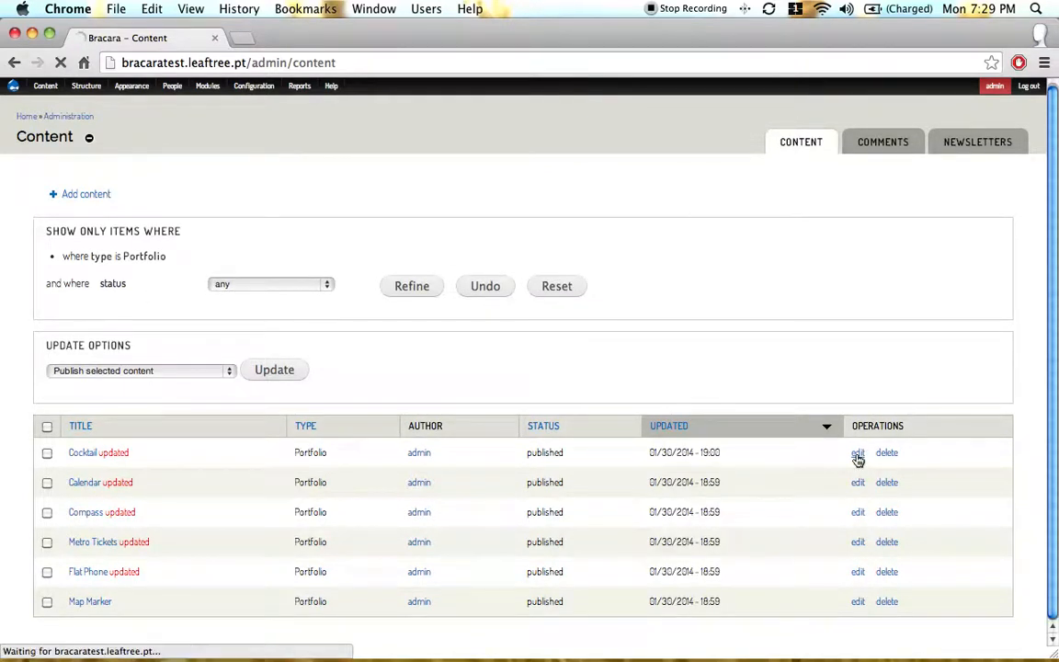
pyautogui.scroll(-10, 24, 430)
pyautogui.scroll(-8, 20, 434)
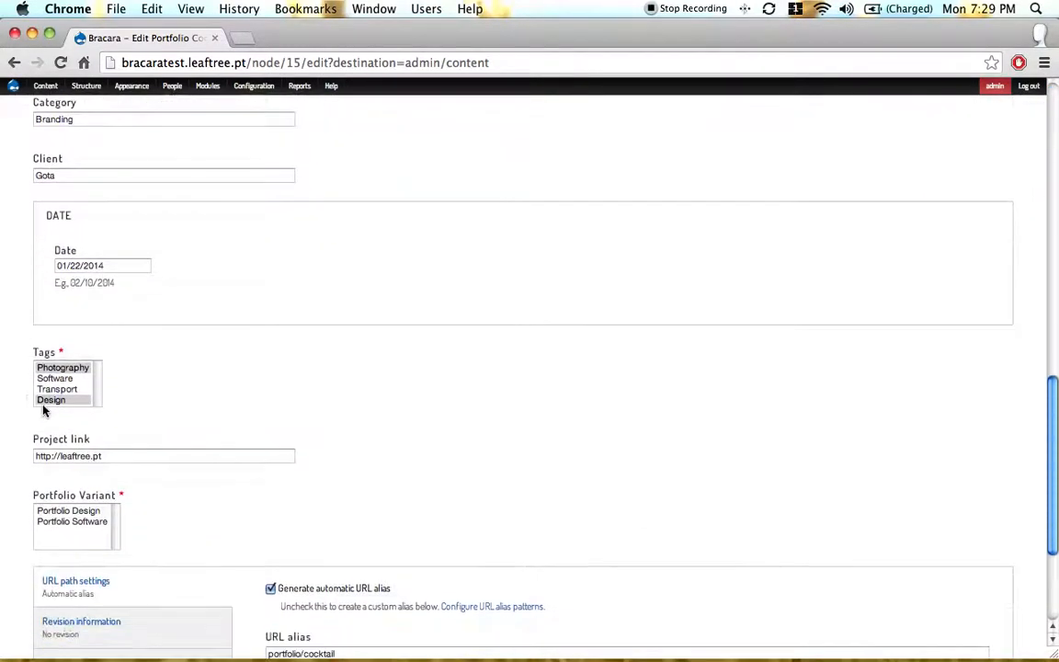
pyautogui.click(89, 512)
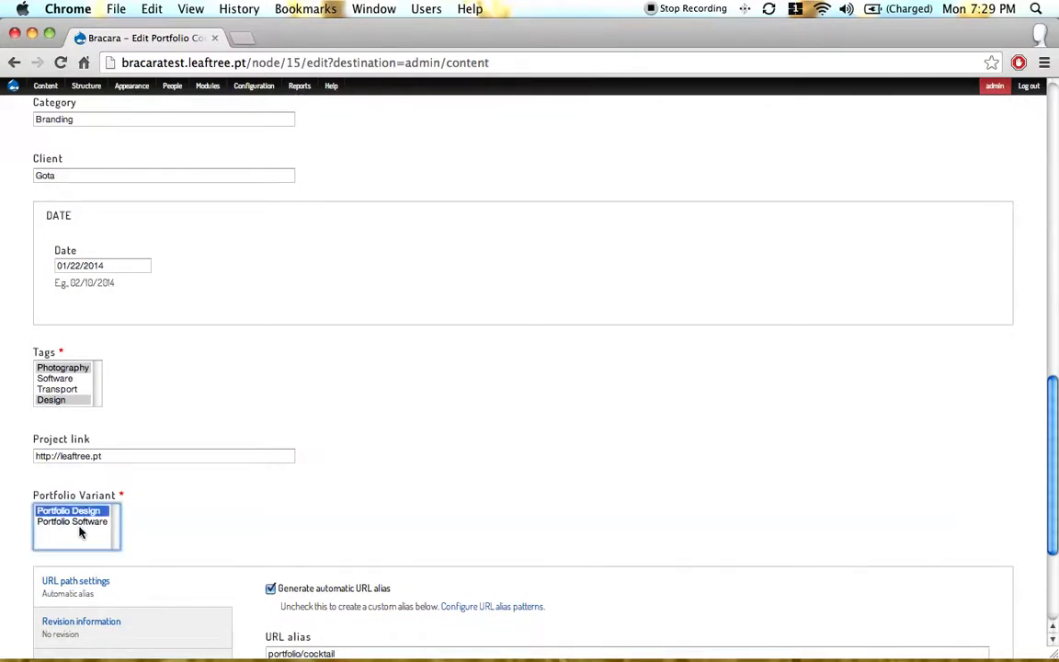
pyautogui.scroll(-2, 463, 416)
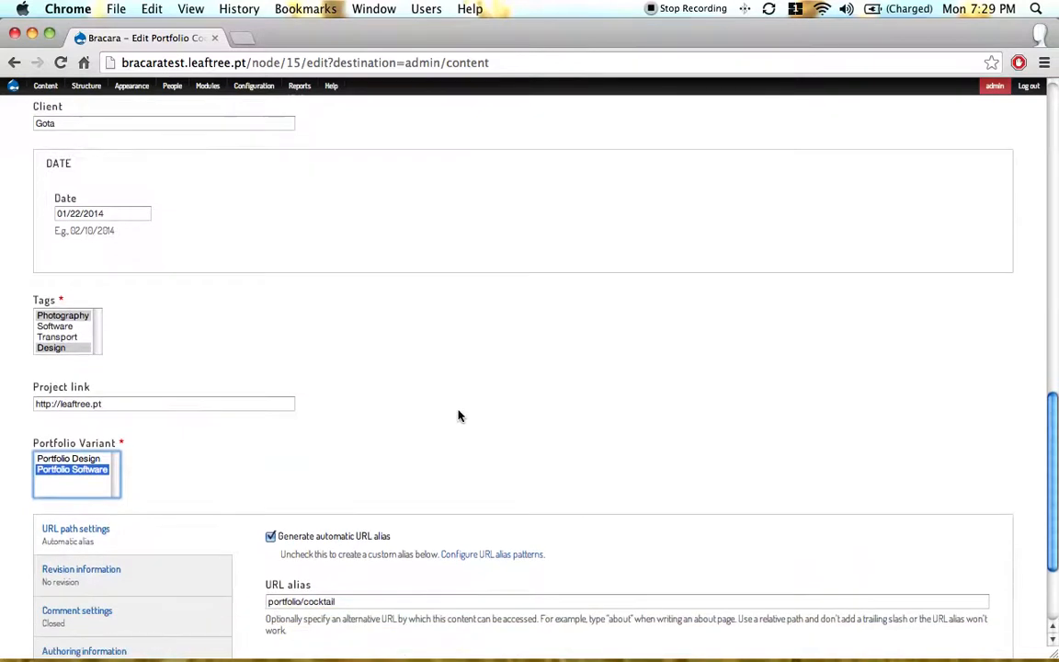
# Set the Cocktail item's tags to Photography and Software only, and save the item.
pyautogui.click(63, 347)
pyautogui.click(61, 328)
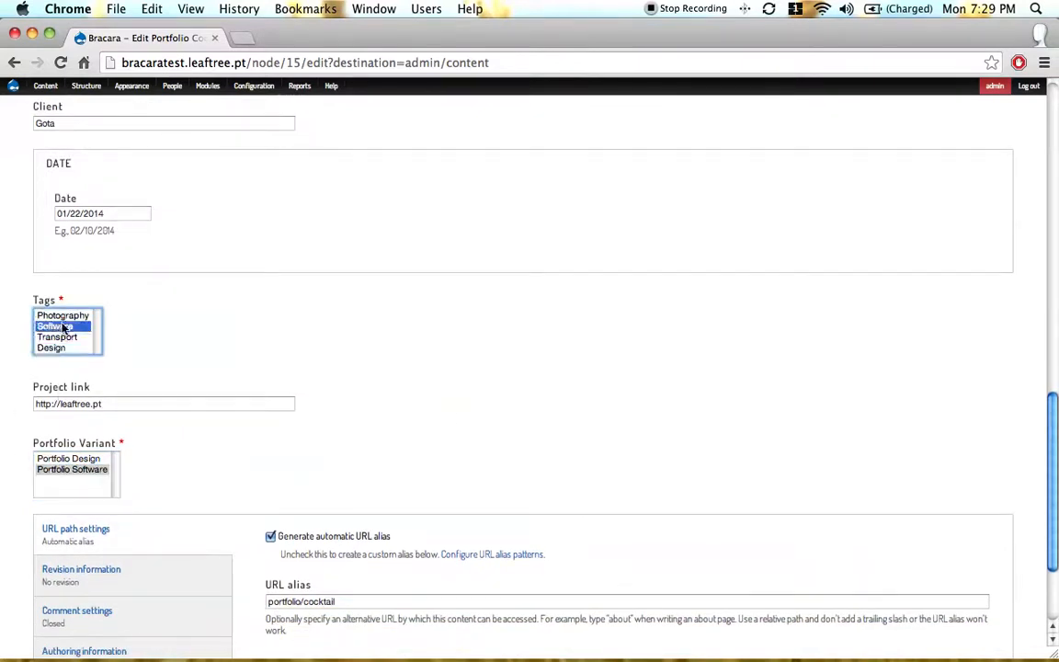
pyautogui.keyDown('super'); pyautogui.click(62, 316); pyautogui.keyUp('super')
pyautogui.scroll(-4, 2, 377)
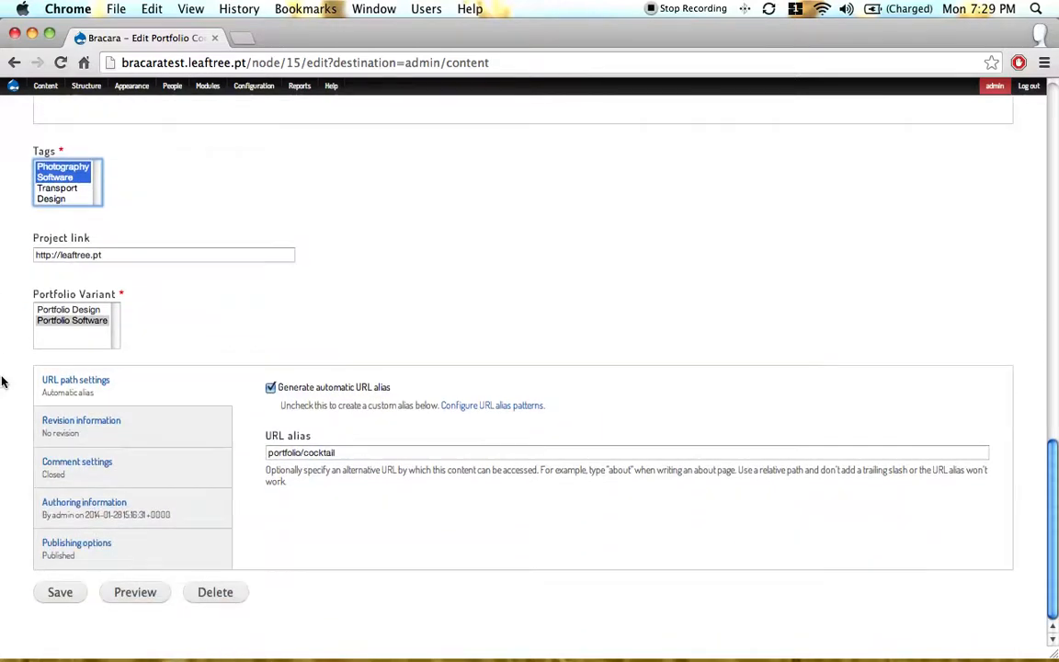
pyautogui.click(56, 593)
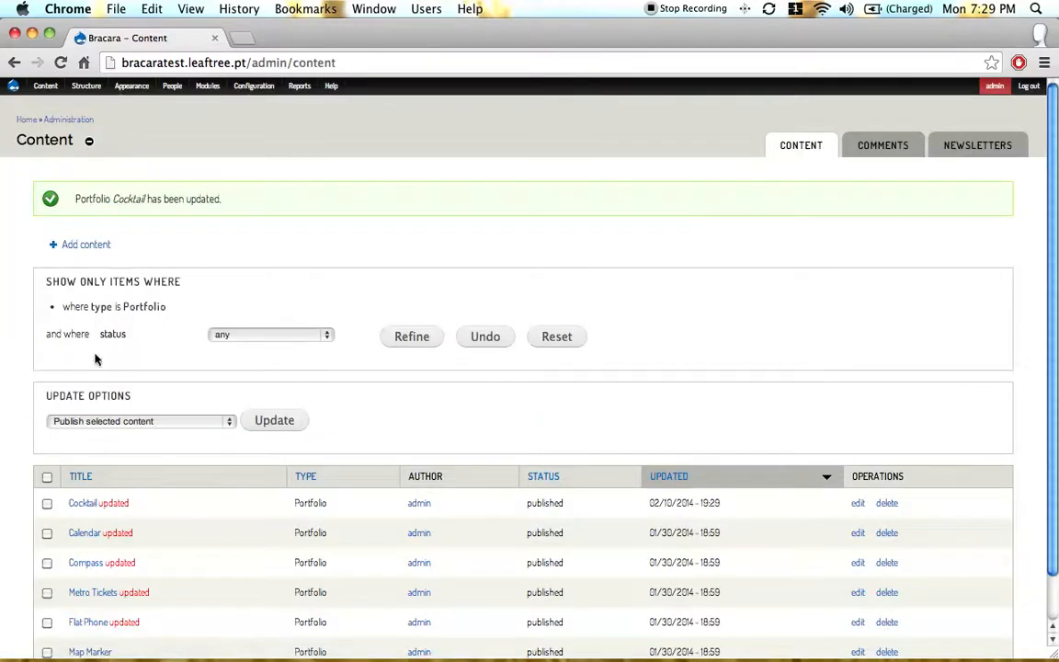
# Edit the Calendar portfolio item so its tags are Software and Transport and its variant is Portfolio Software, and save it.
pyautogui.click(857, 534)
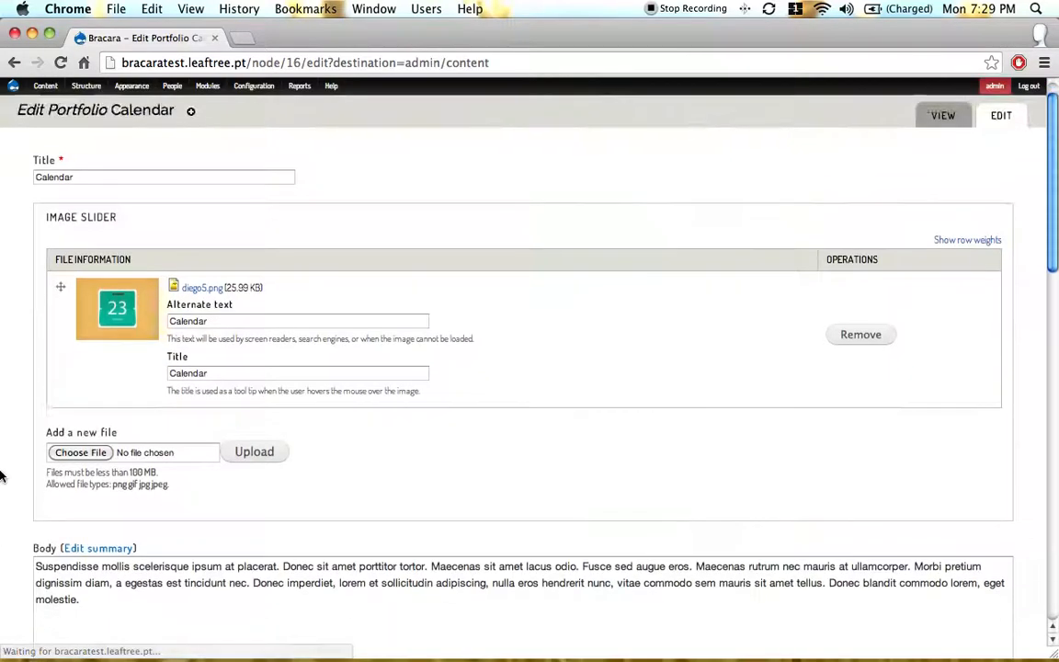
pyautogui.scroll(-7, 2, 474)
pyautogui.scroll(-3, 2, 473)
pyautogui.click(59, 468)
pyautogui.keyDown('super'); pyautogui.click(55, 457); pyautogui.keyUp('super')
pyautogui.scroll(-2, 3, 468)
pyautogui.click(81, 522)
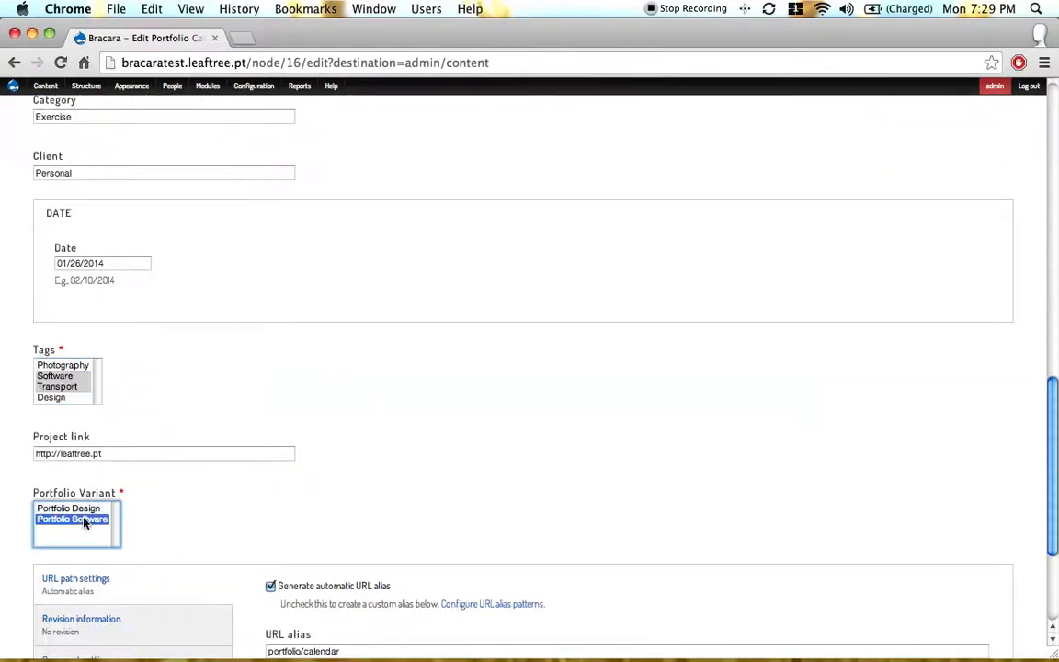
pyautogui.scroll(-5, 2, 543)
pyautogui.click(60, 592)
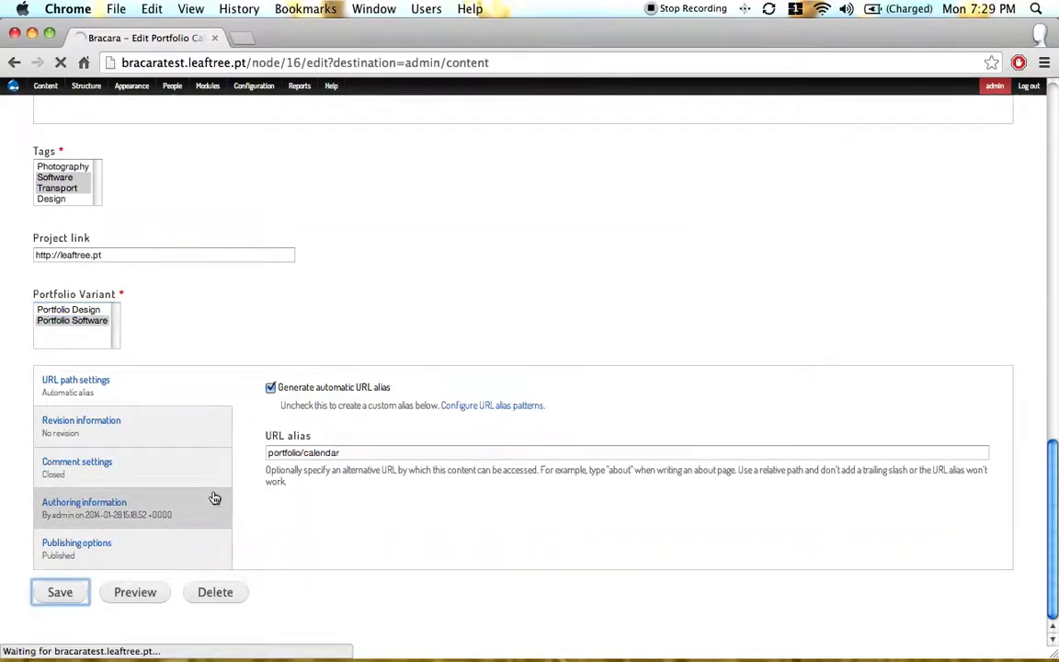
# Edit the Compass portfolio item so its only tag is Design and its variant is Portfolio Design, and save it.
pyautogui.scroll(-1, 460, 487)
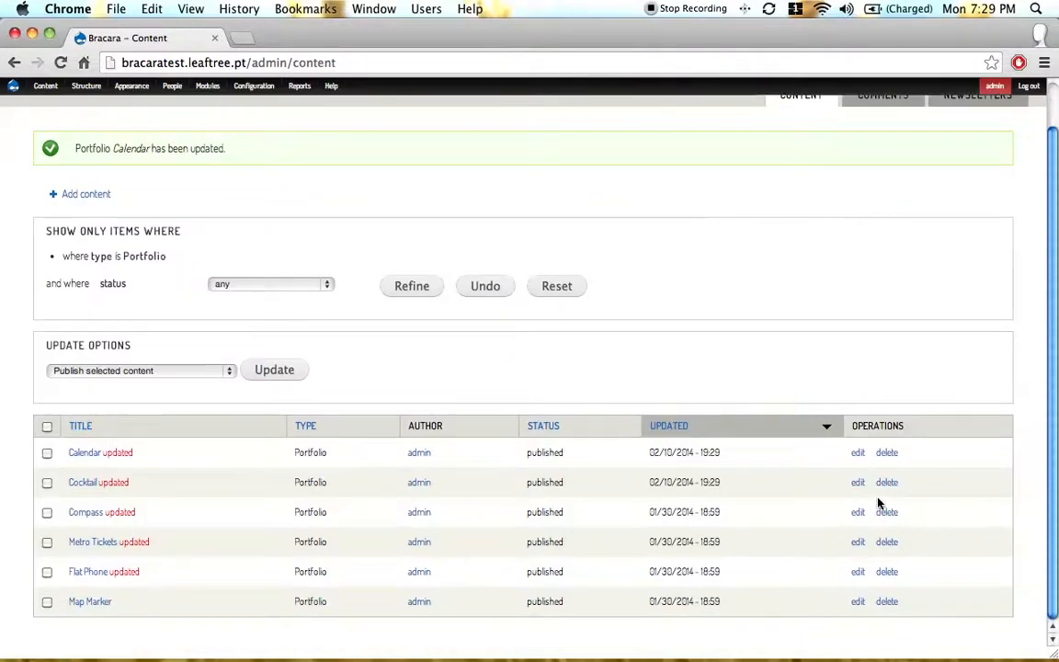
pyautogui.click(856, 513)
pyautogui.scroll(-10, 3, 476)
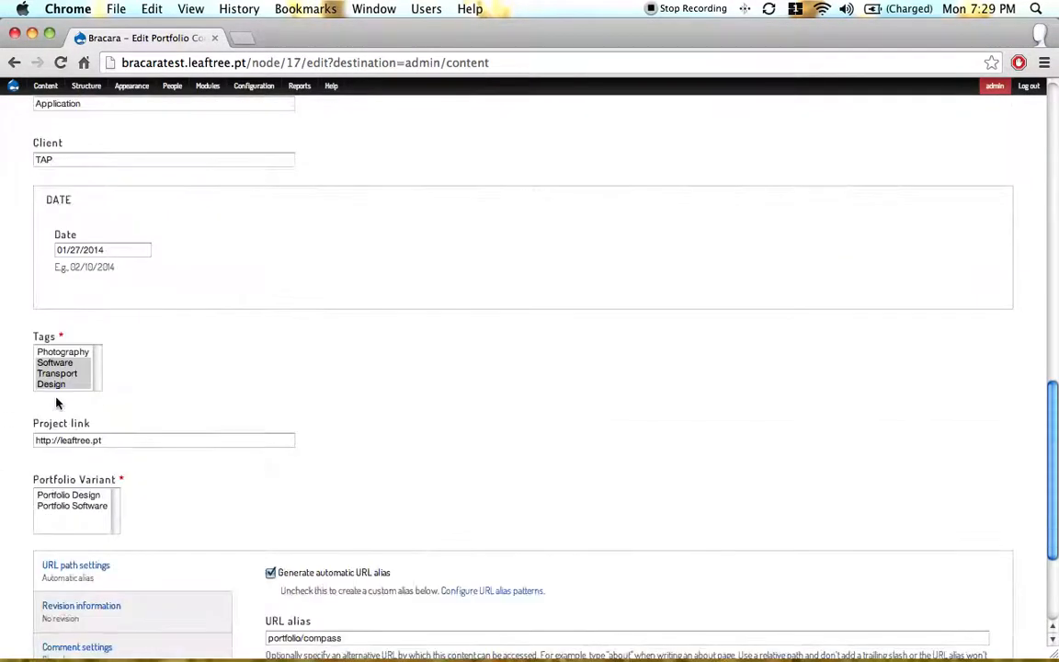
pyautogui.click(57, 365)
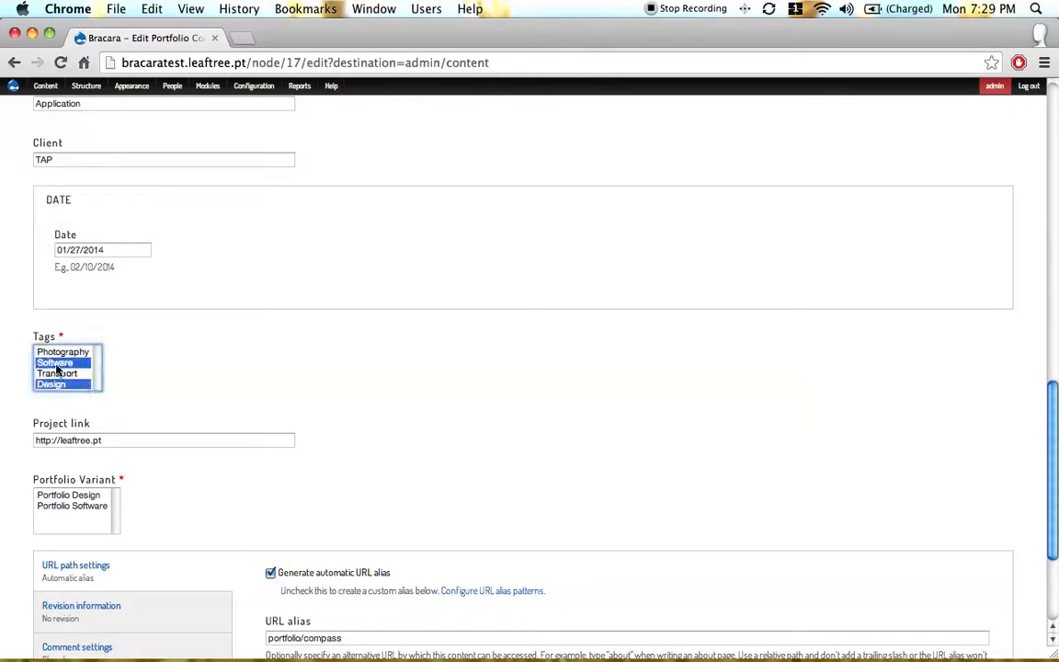
pyautogui.click(55, 385)
pyautogui.click(70, 494)
pyautogui.scroll(-3, 25, 507)
pyautogui.click(64, 594)
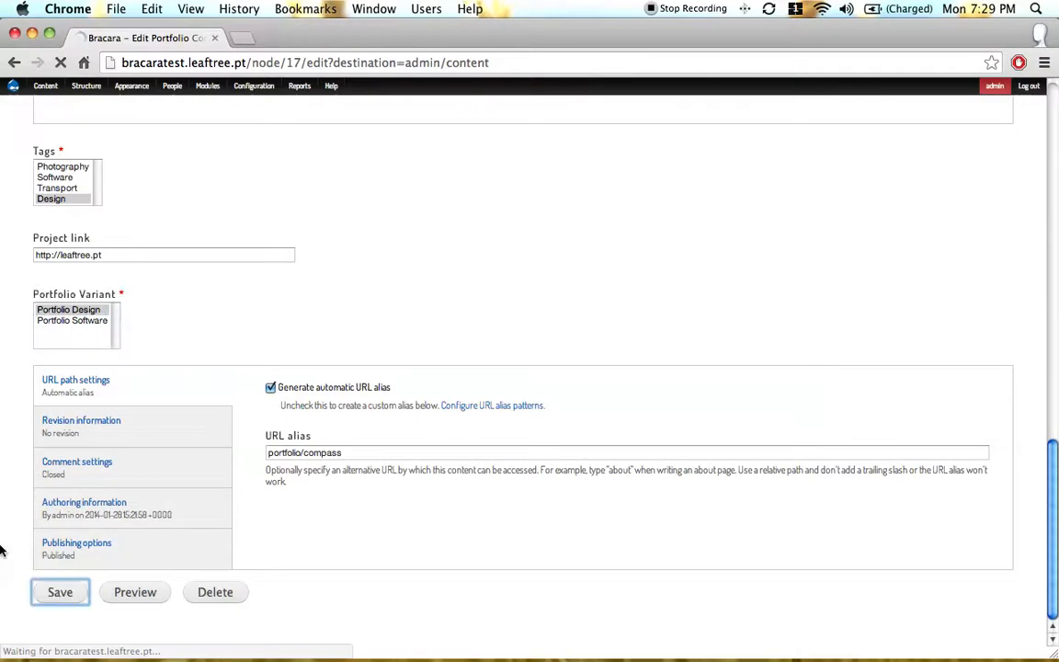
# Edit the Metro Tickets portfolio item so its only tag is Design and its variant is Portfolio Design, and save it.
pyautogui.scroll(-1, 372, 429)
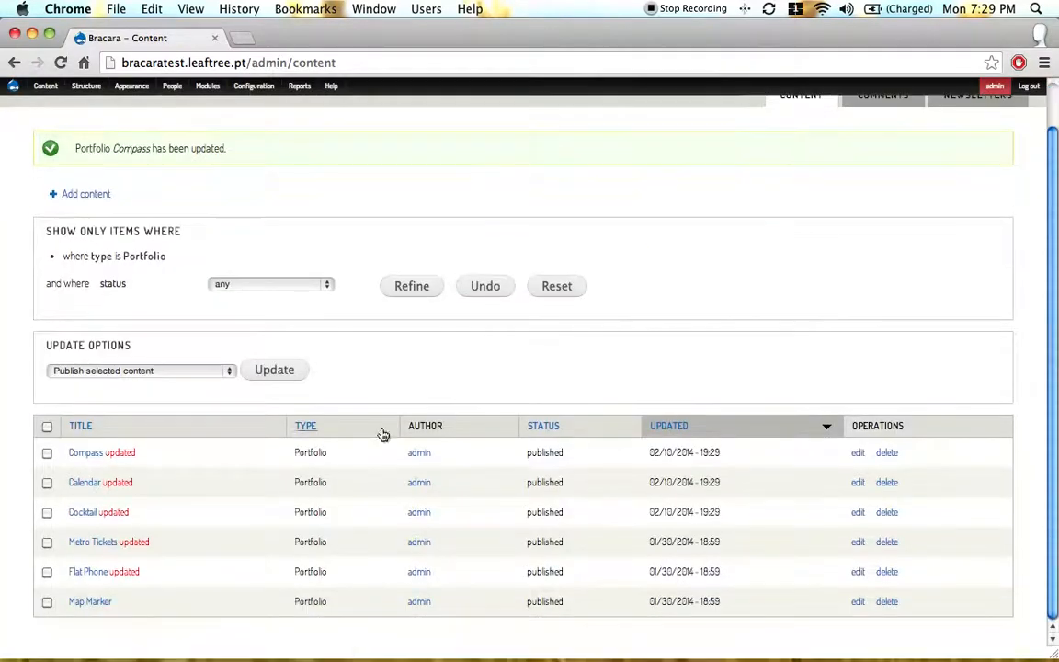
pyautogui.click(858, 542)
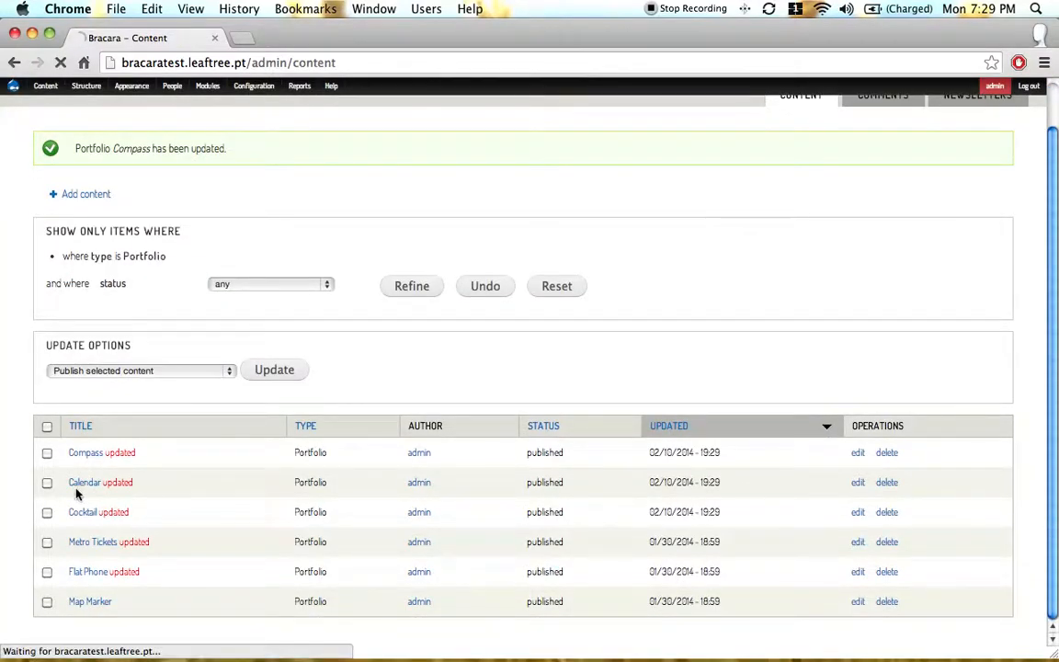
pyautogui.scroll(-5, 2, 472)
pyautogui.scroll(-10, 2, 473)
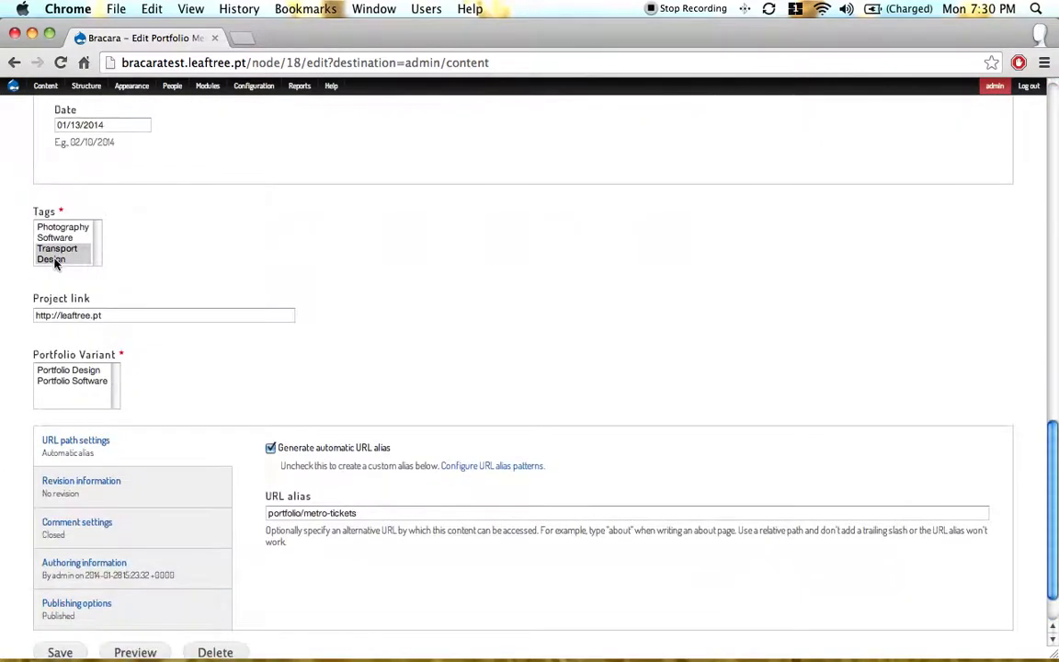
pyautogui.click(53, 260)
pyautogui.click(77, 371)
pyautogui.scroll(-2, 23, 525)
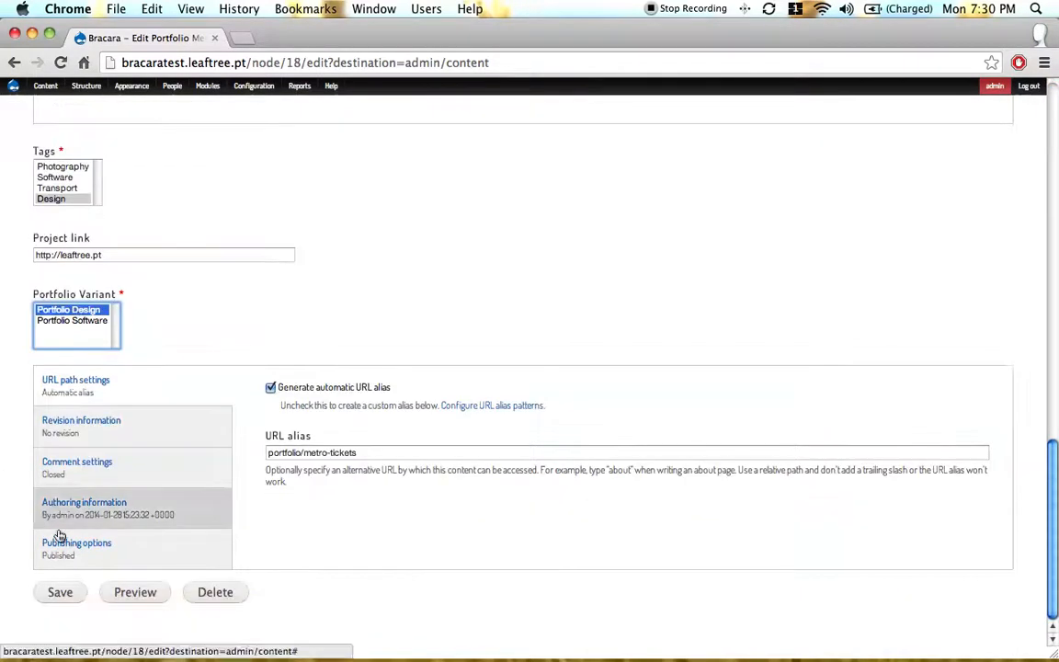
pyautogui.click(59, 593)
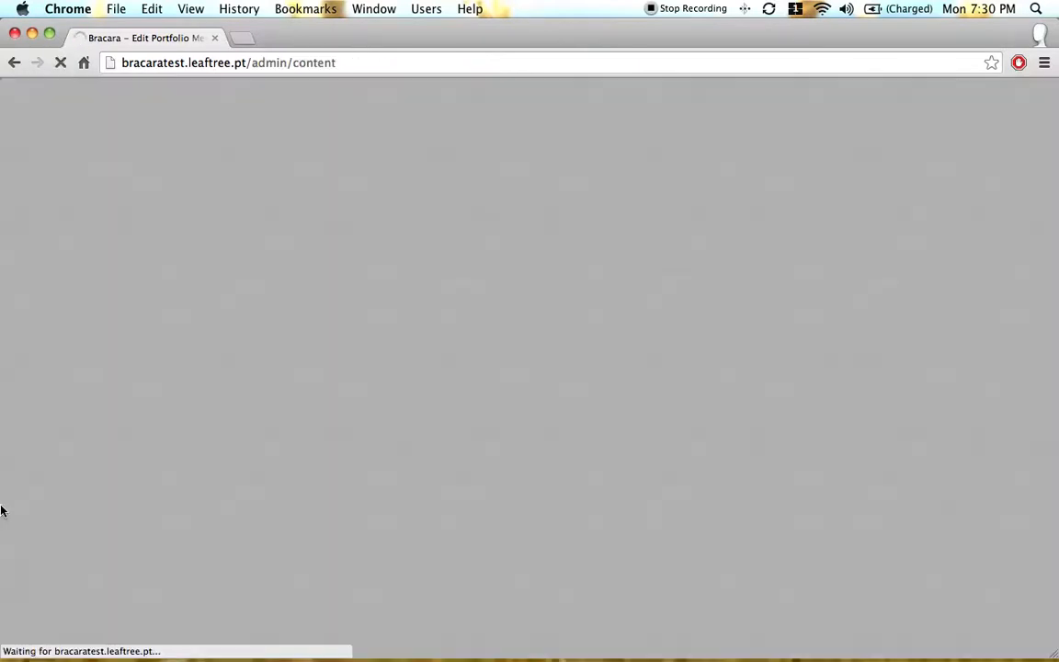
# Edit the Flat Phone portfolio item so its tags are Photography and Software and its variant is Portfolio Design, and save it.
pyautogui.scroll(-2, 4, 509)
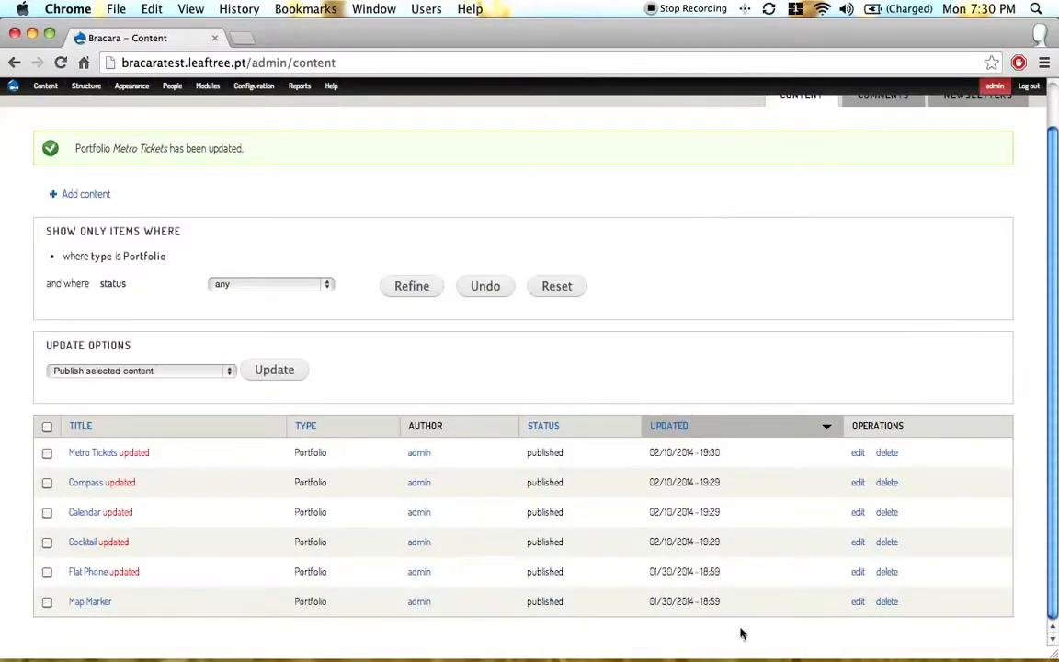
pyautogui.click(858, 574)
pyautogui.scroll(-15, 29, 474)
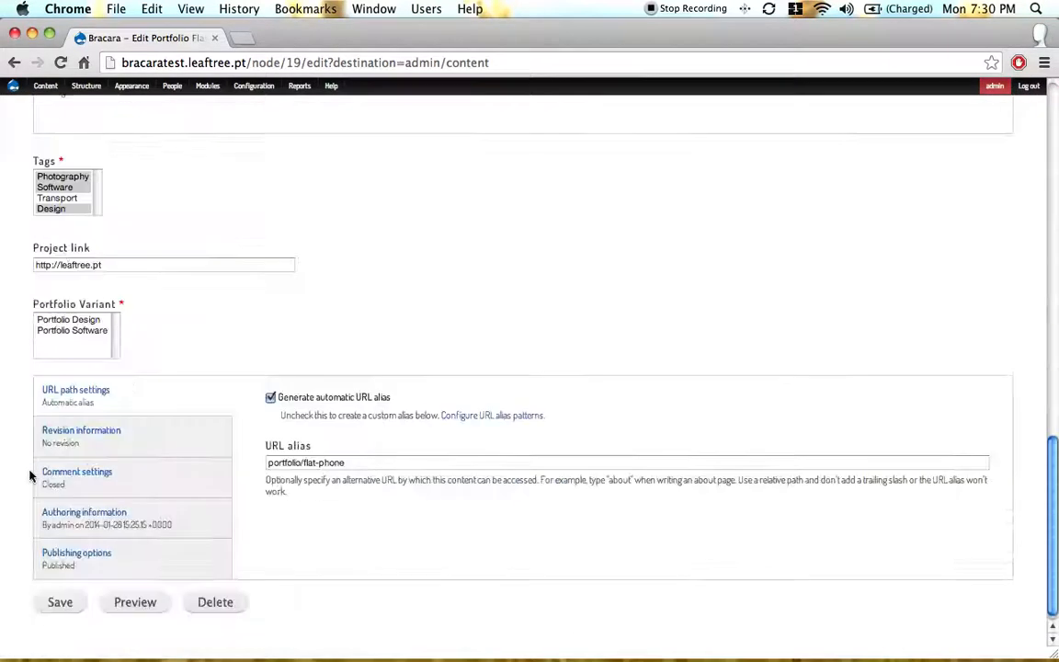
pyautogui.moveTo(55, 177); pyautogui.dragTo(55, 188)
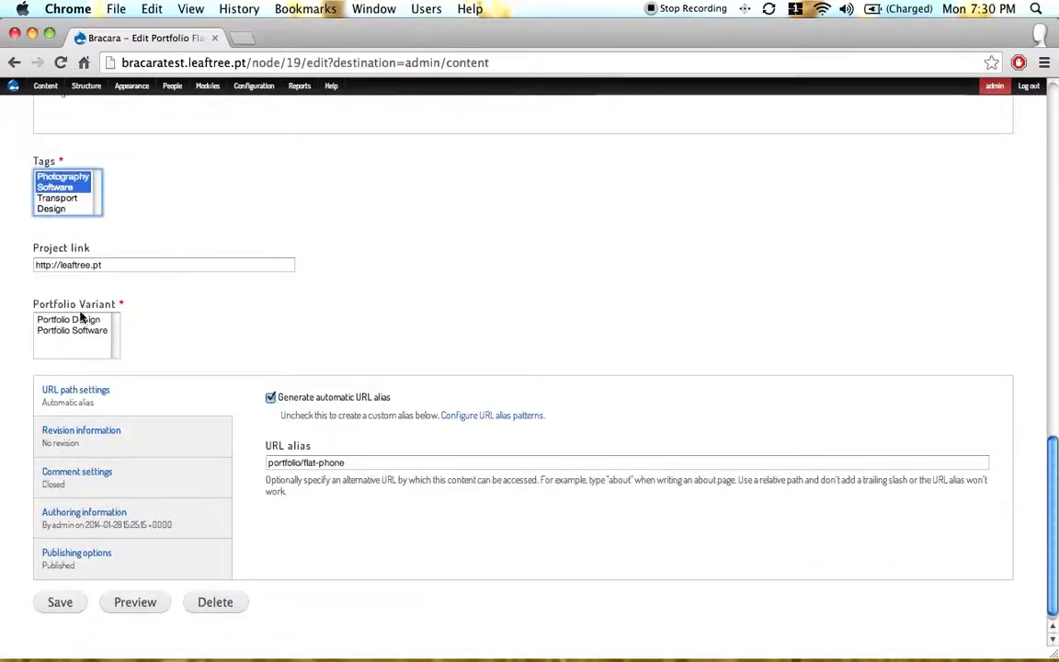
pyautogui.click(71, 319)
pyautogui.scroll(-1, 34, 393)
pyautogui.click(57, 592)
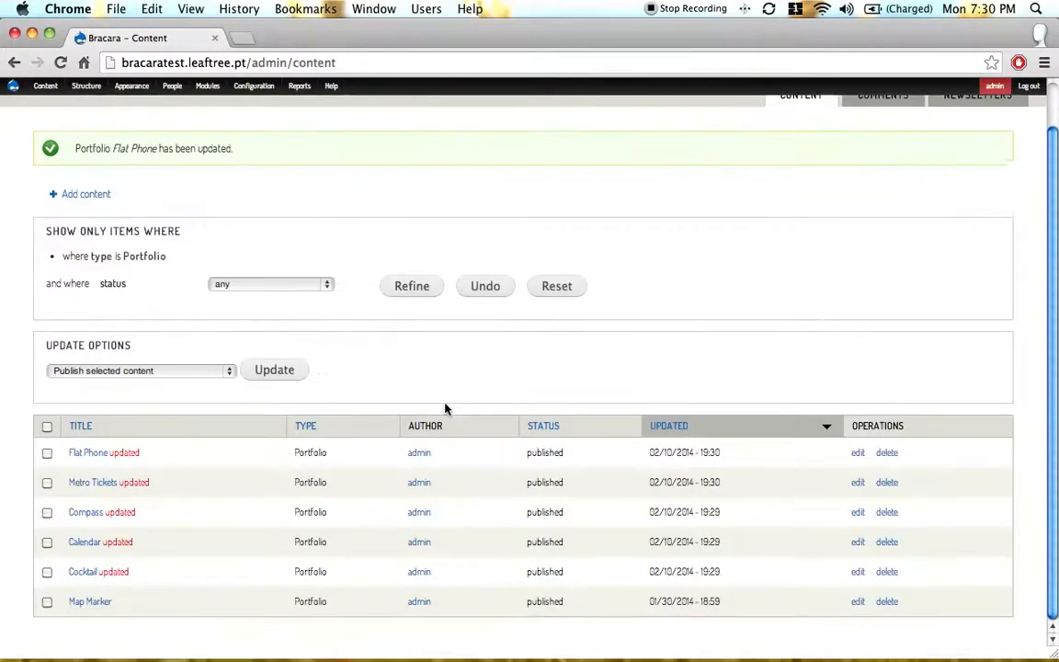
# Edit the Map Marker portfolio item so its only tag is Design and its variant is Portfolio Design, and save it.
pyautogui.click(858, 602)
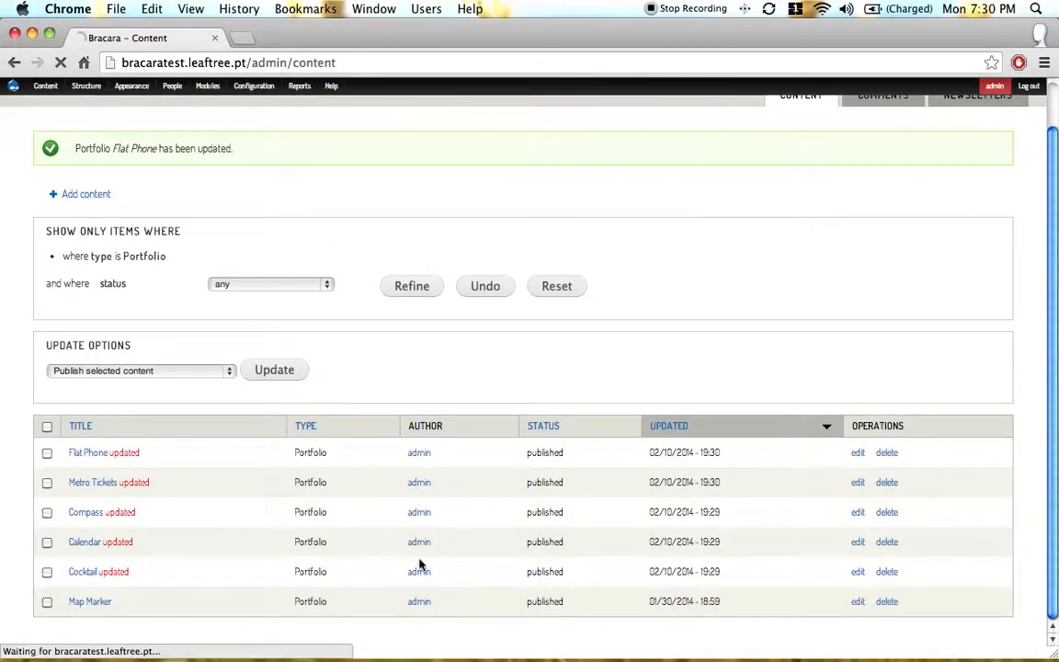
pyautogui.scroll(-15, 2, 478)
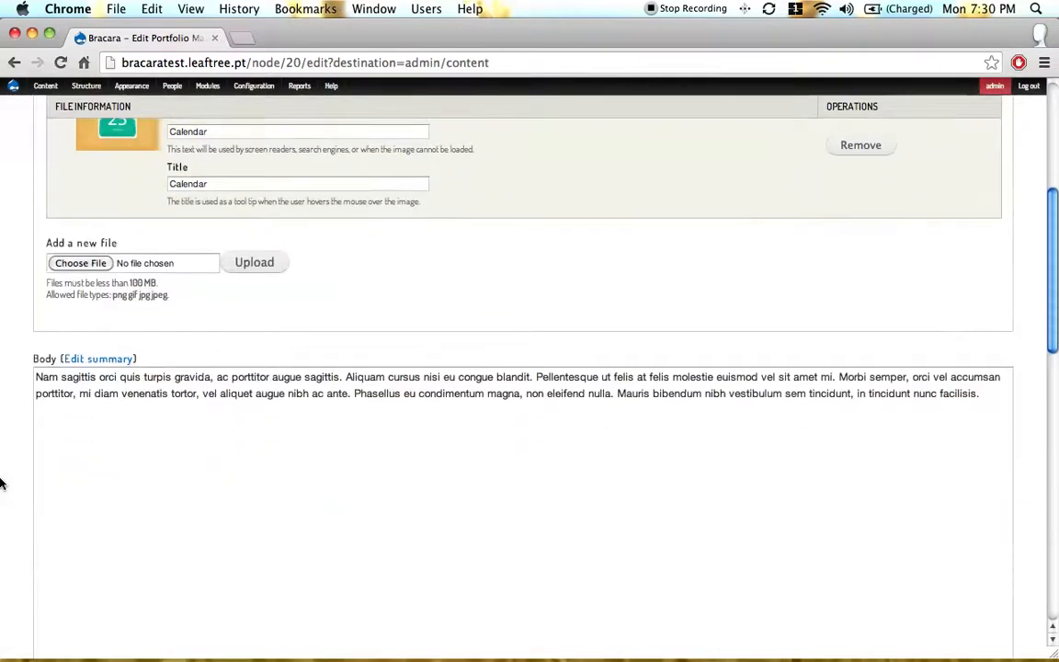
pyautogui.click(57, 511)
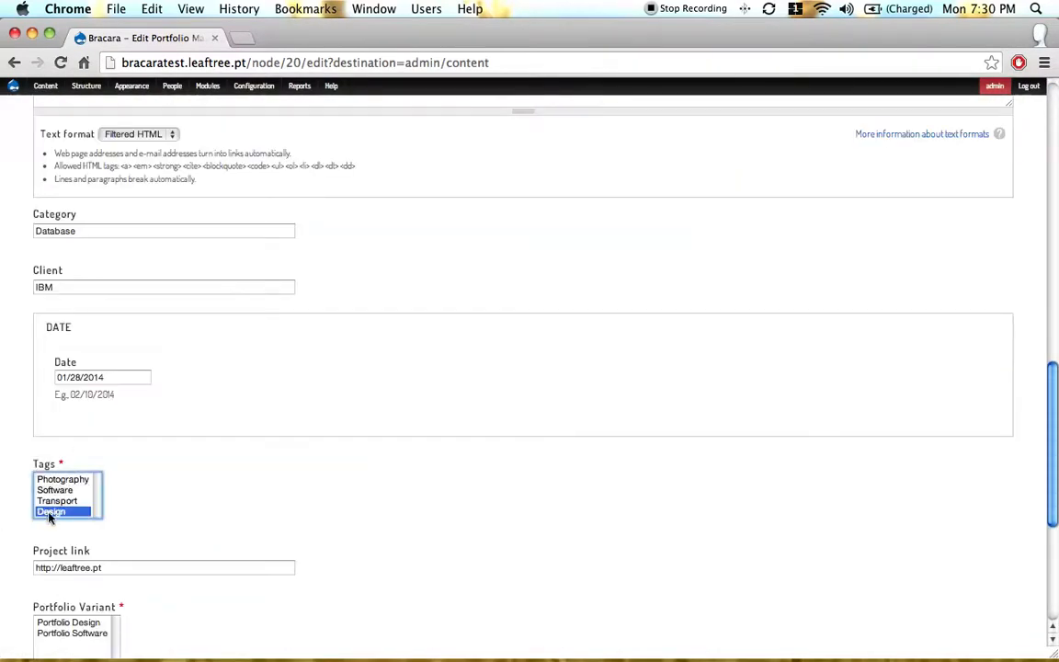
pyautogui.scroll(-3, 78, 523)
pyautogui.click(81, 501)
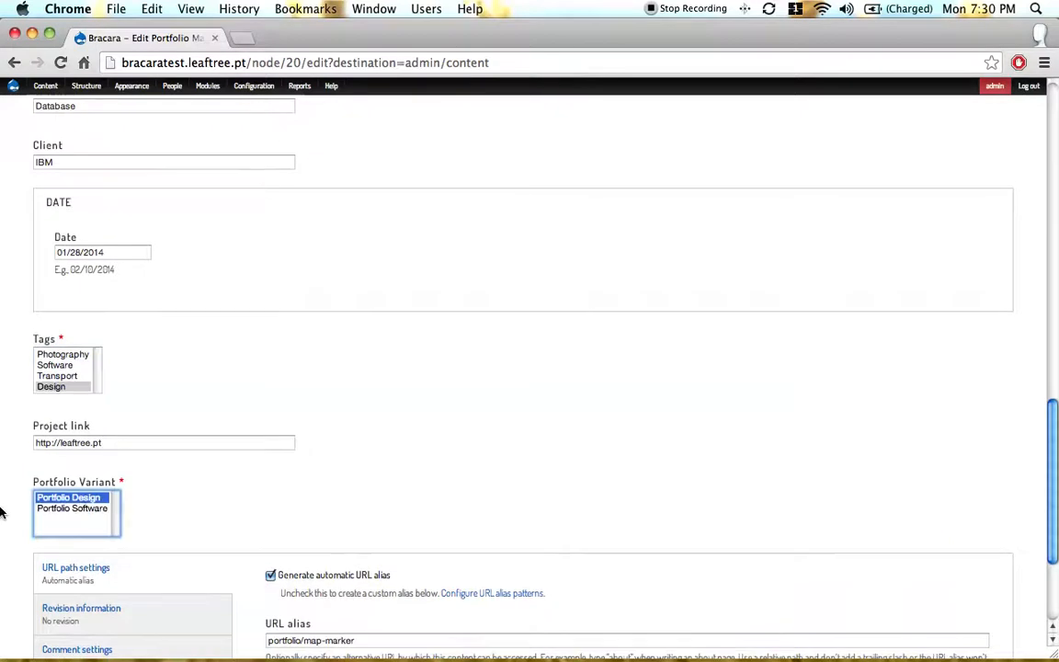
pyautogui.scroll(-5, 3, 465)
pyautogui.click(60, 592)
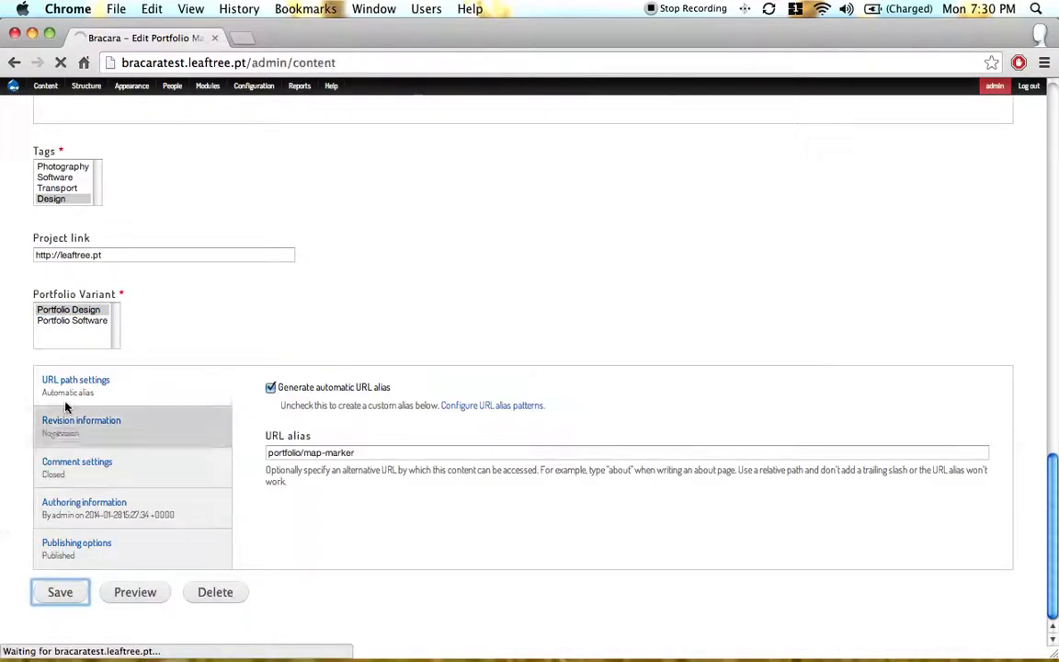
# Open the Bracara - Portfolio Layout 1 view for editing and rename its page display to "Page: Software".
pyautogui.moveTo(99, 99)
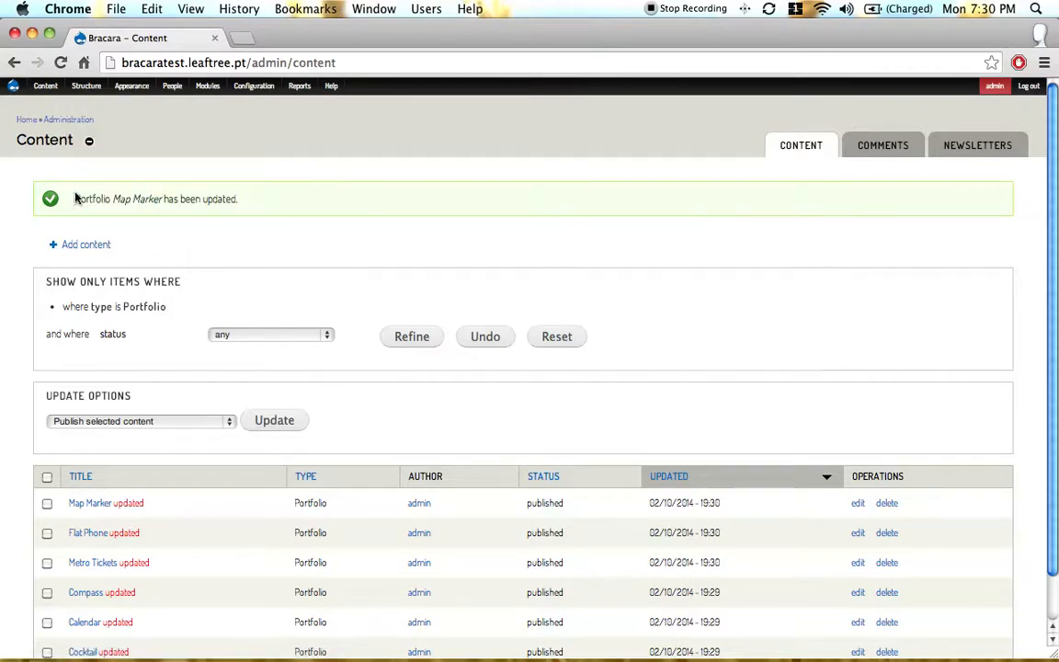
pyautogui.moveTo(87, 196)
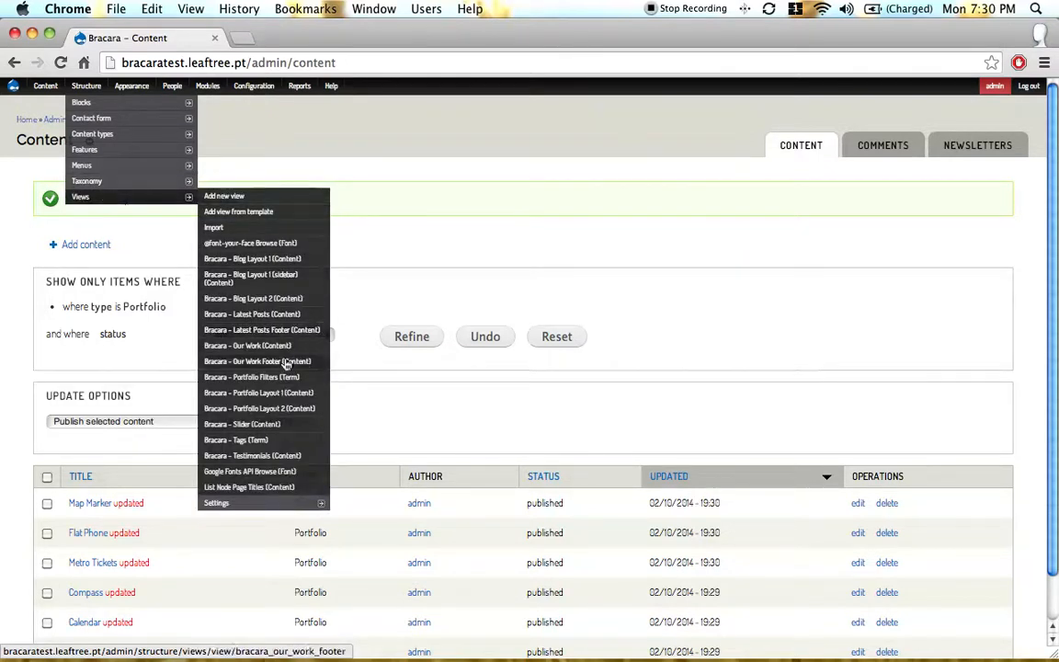
pyautogui.scroll(-1, 261, 397)
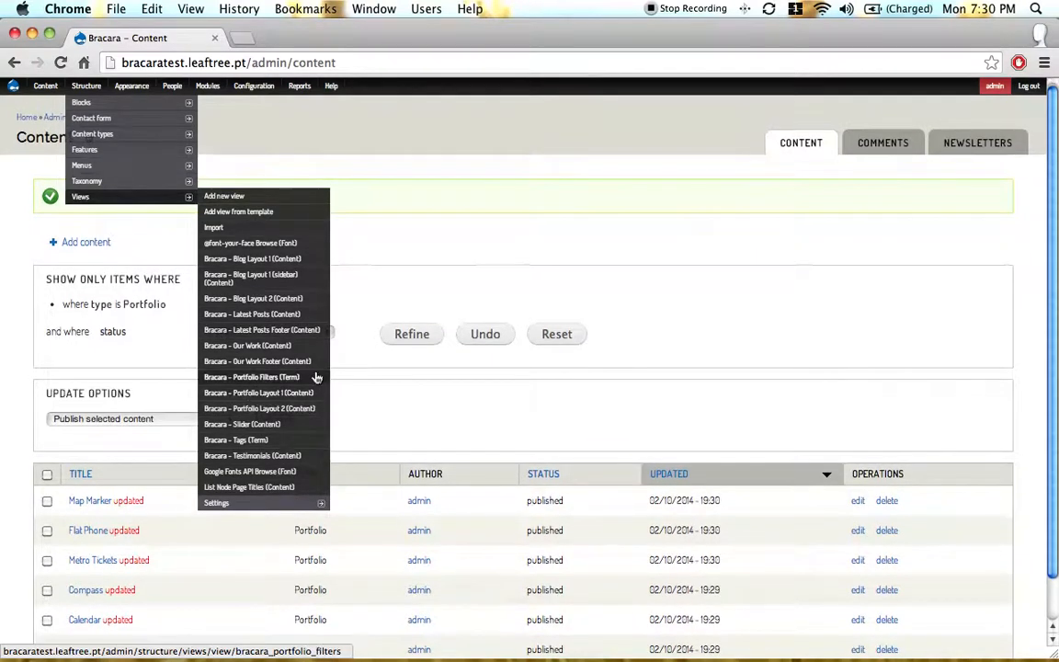
pyautogui.click(259, 393)
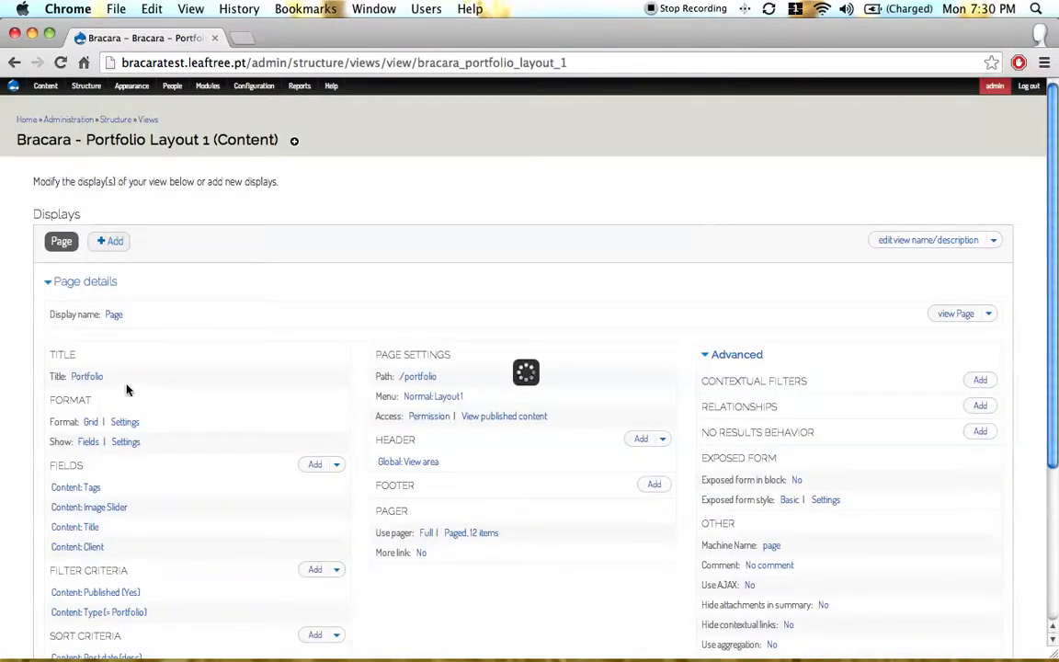
pyautogui.click(114, 317)
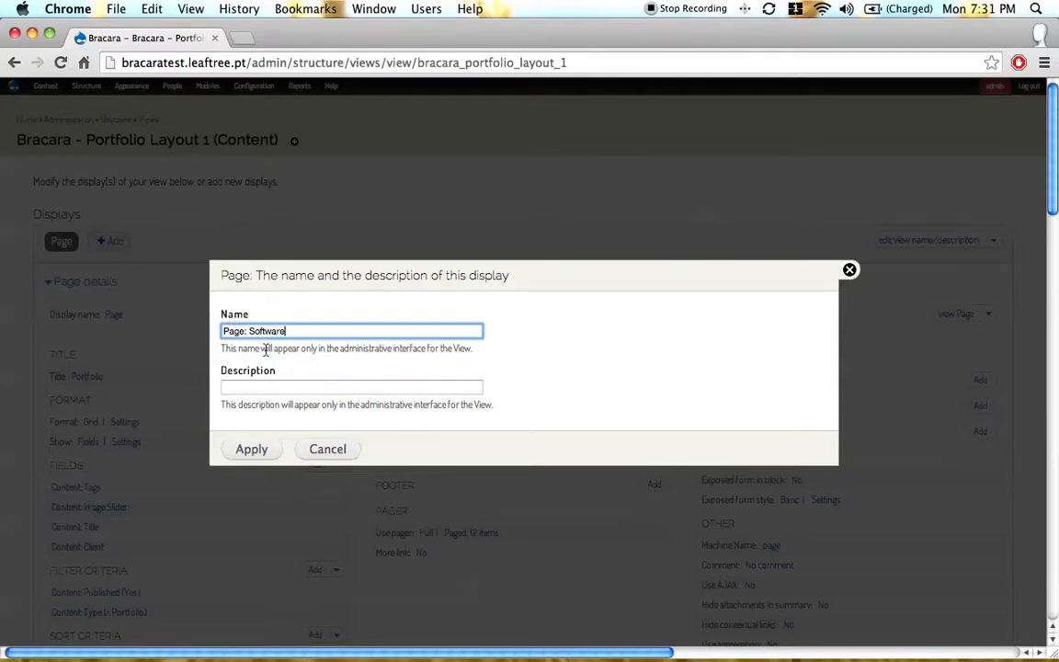
pyautogui.click(245, 448)
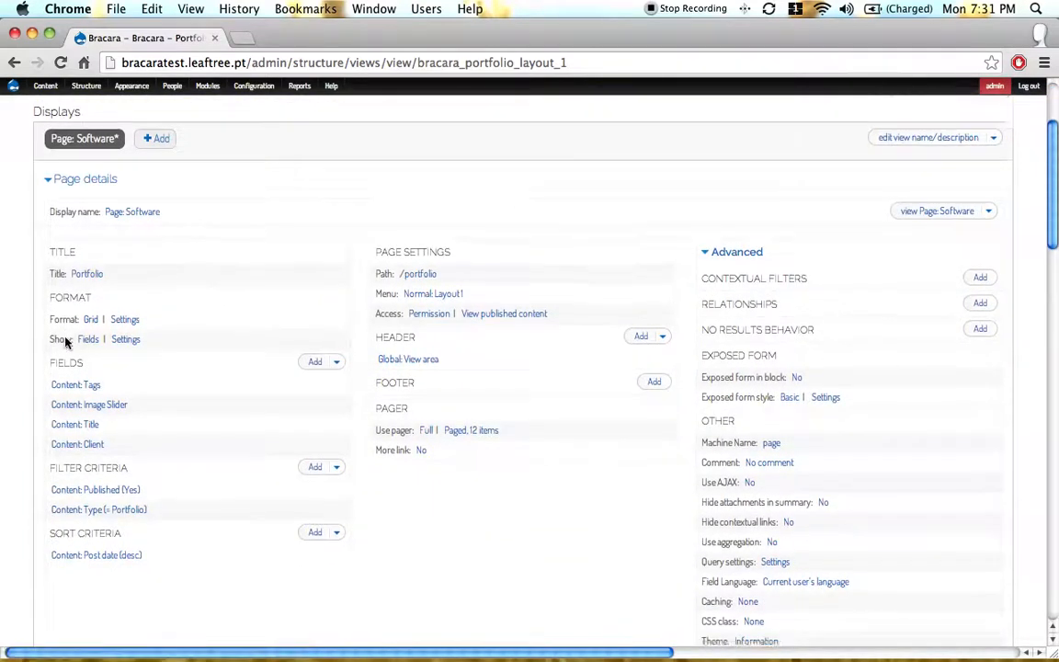
# Add the taxonomy term field Portfolio Variant (field_portfolio_variant) as a filter criterion of the view for all displays.
pyautogui.scroll(-2, 167, 426)
pyautogui.click(314, 413)
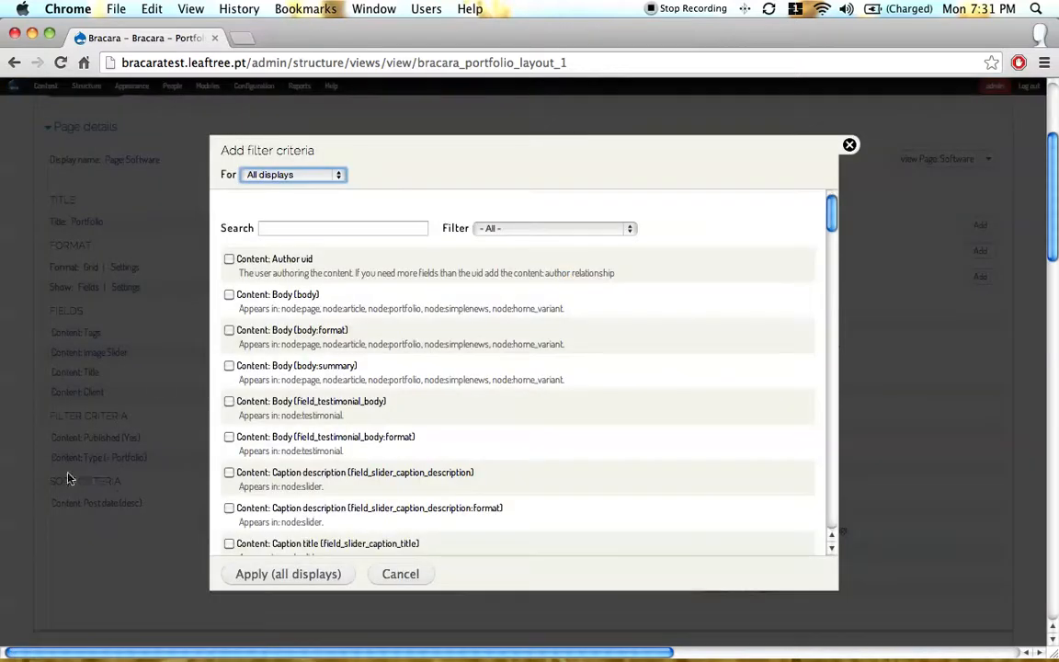
pyautogui.click(548, 229)
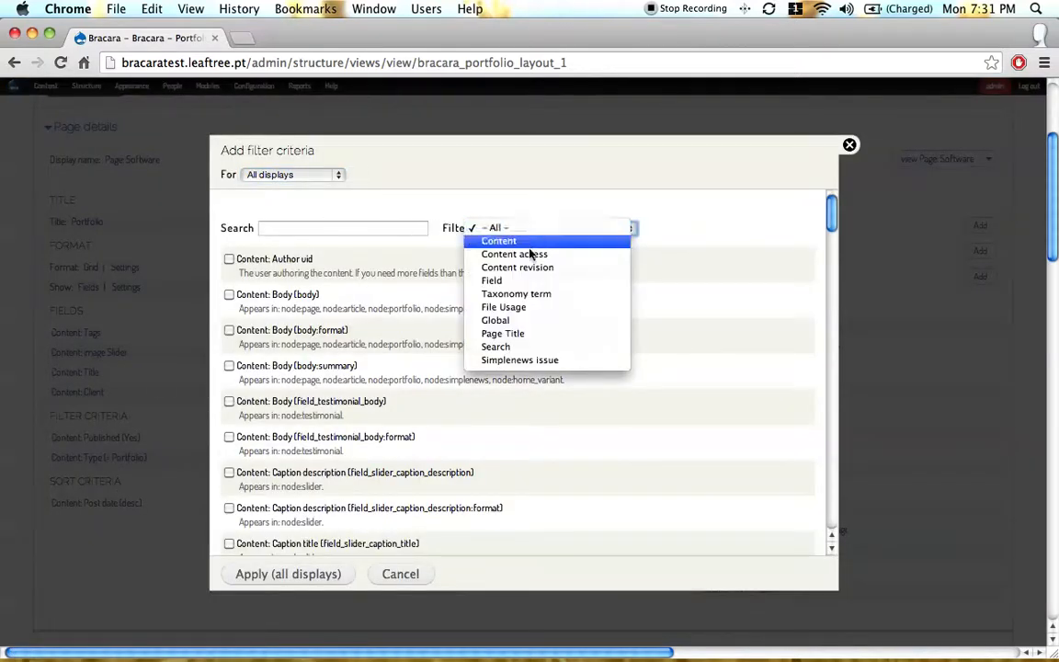
pyautogui.click(527, 294)
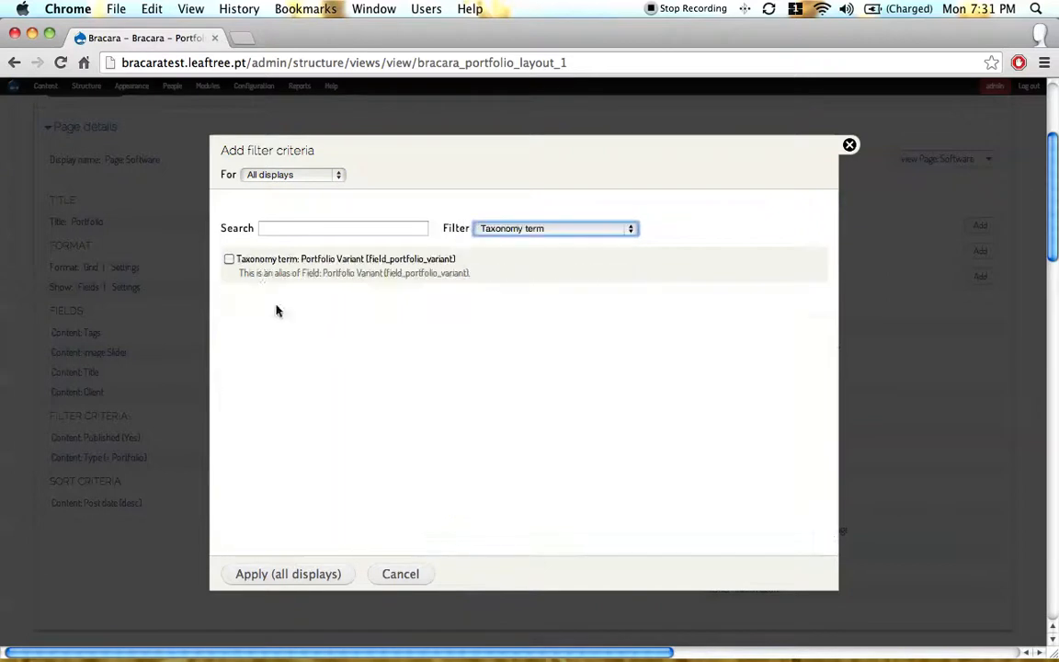
pyautogui.click(229, 261)
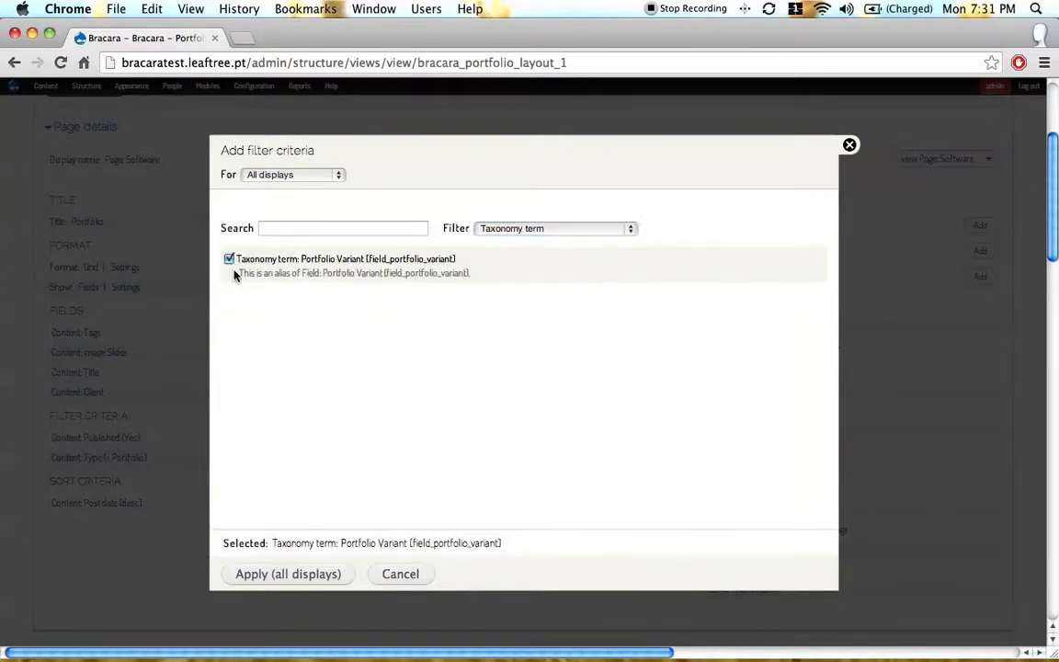
pyautogui.click(290, 575)
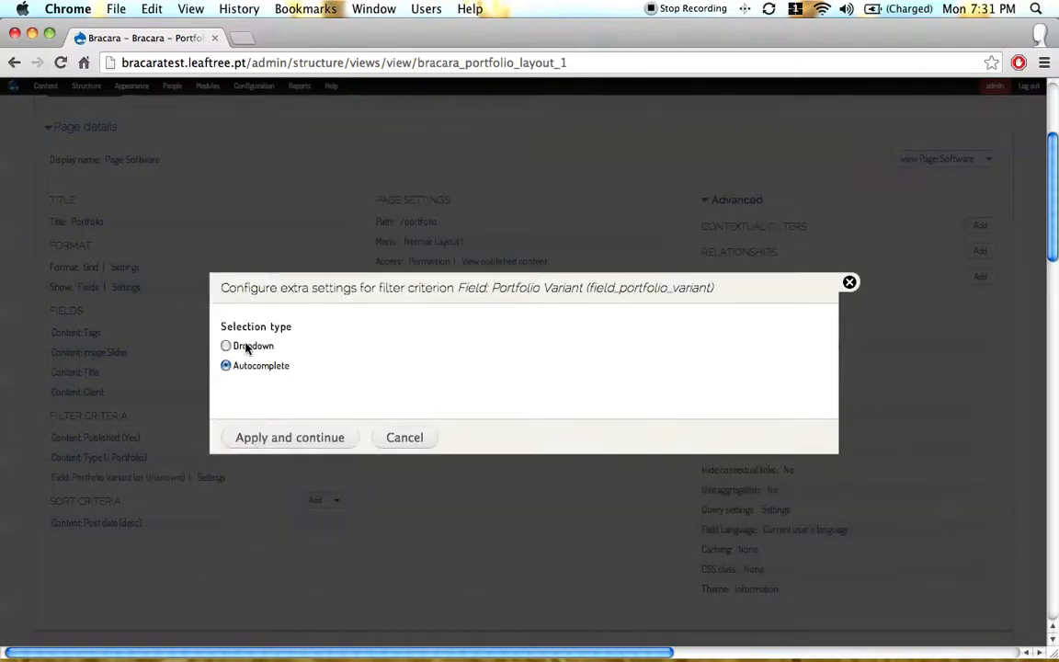
# Configure the Portfolio Variant filter with dropdown selection and the term Portfolio Software, apply it to all displays and check the preview.
pyautogui.click(247, 348)
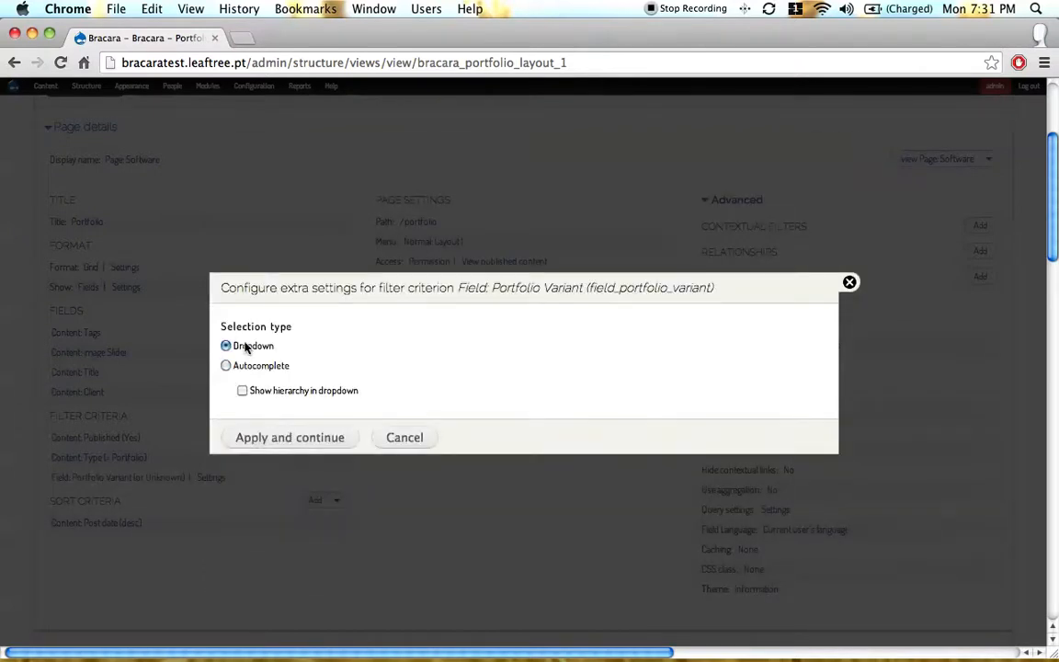
pyautogui.click(278, 447)
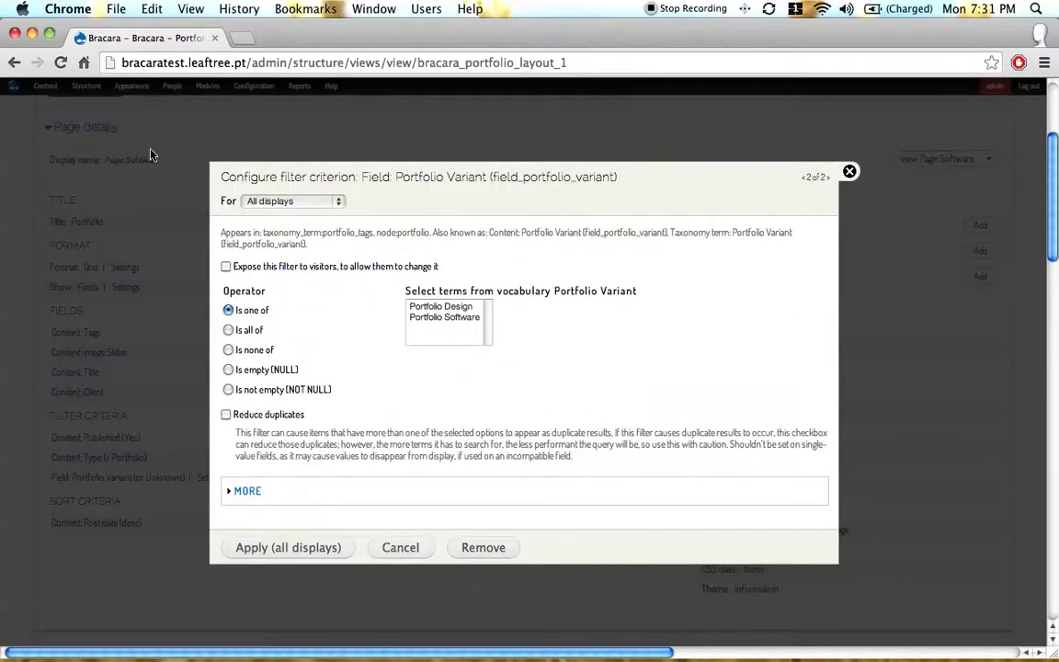
pyautogui.click(438, 318)
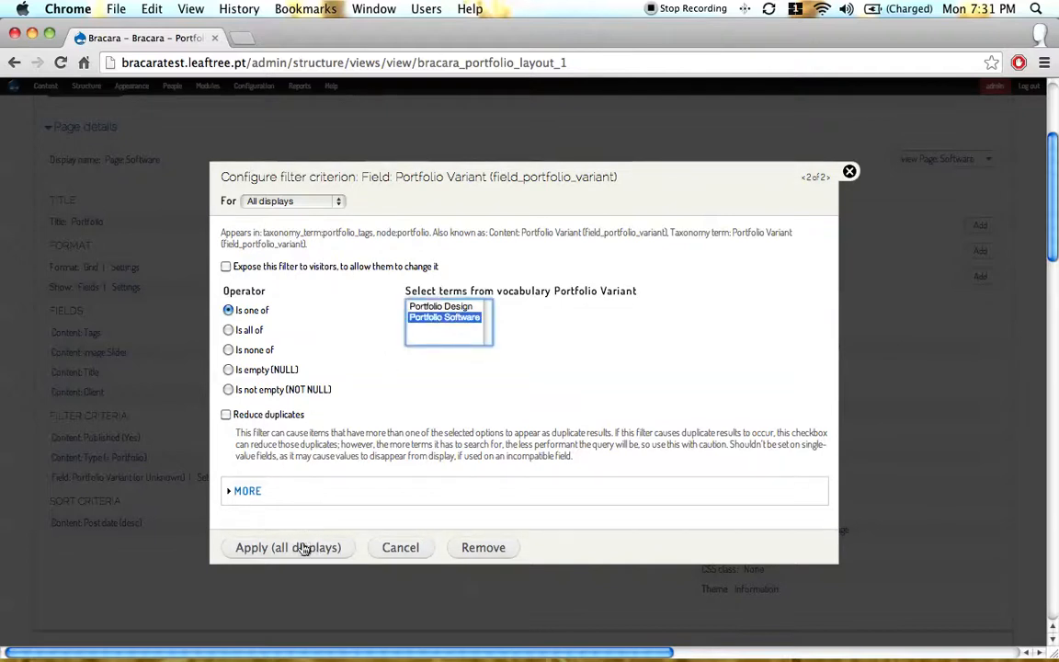
pyautogui.click(304, 549)
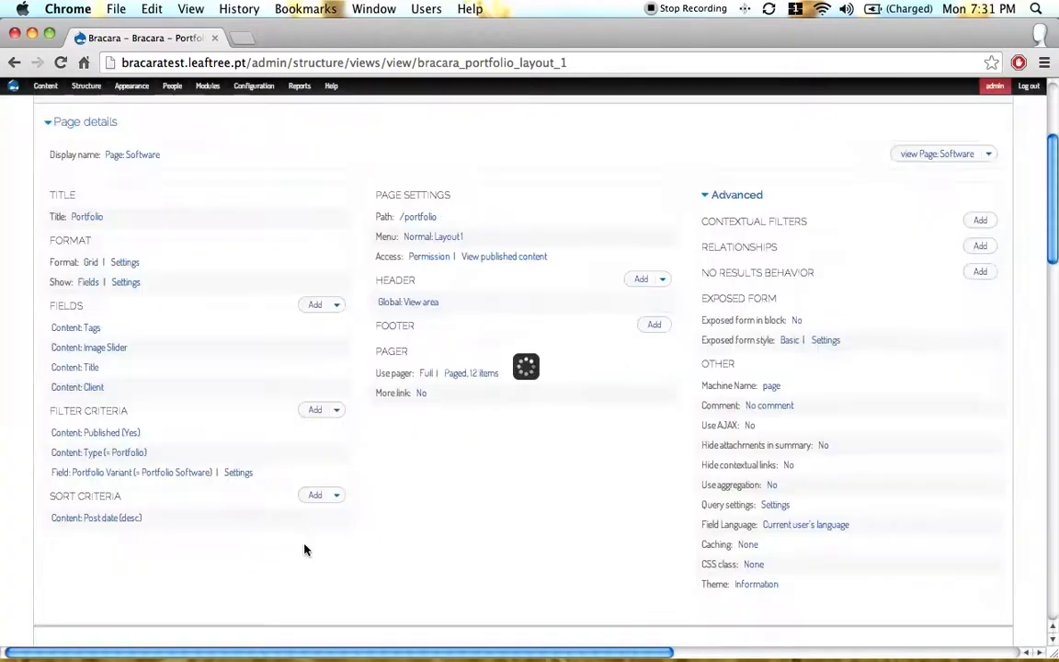
pyautogui.scroll(-15, 277, 536)
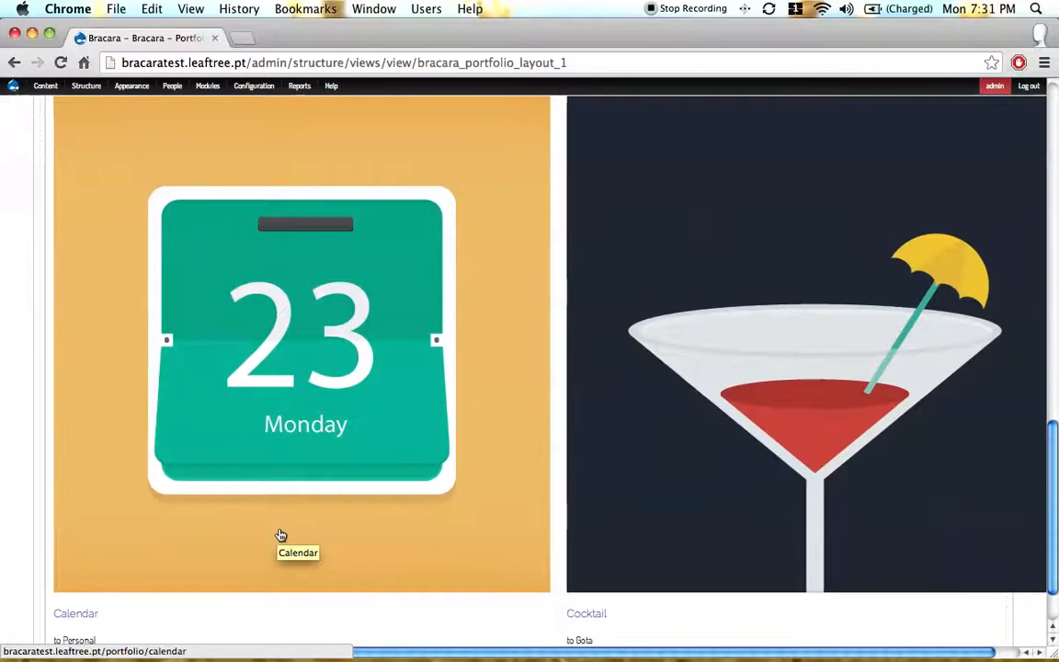
pyautogui.scroll(-2, 280, 536)
pyautogui.scroll(10, 280, 535)
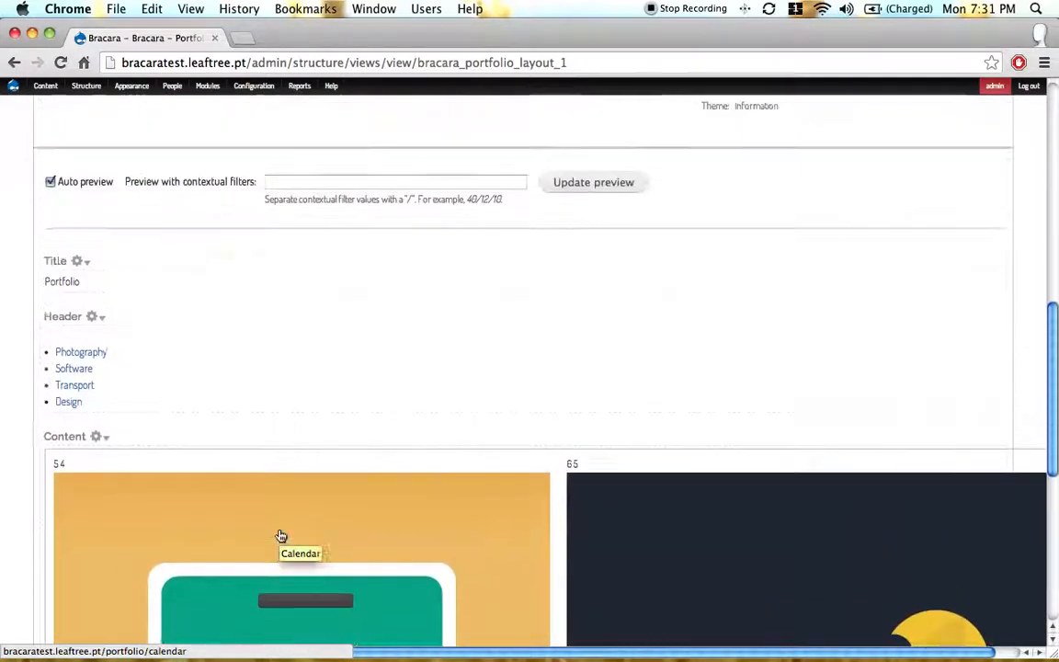
pyautogui.scroll(3, 280, 535)
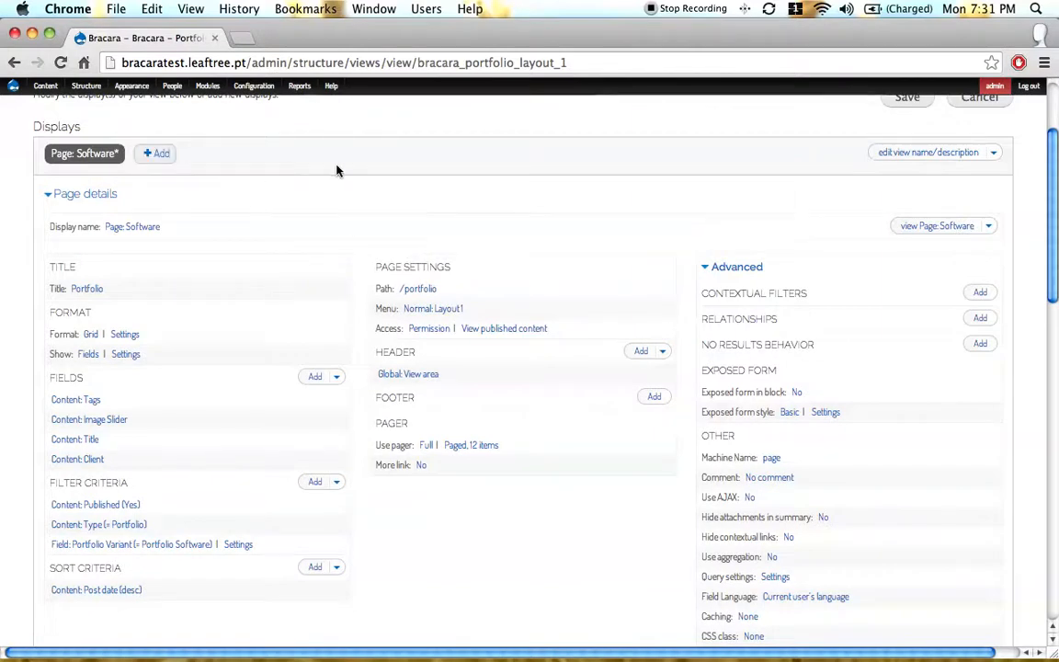
# Clone the "Page: Software" display and rename the copy to "Page: Design".
pyautogui.click(992, 229)
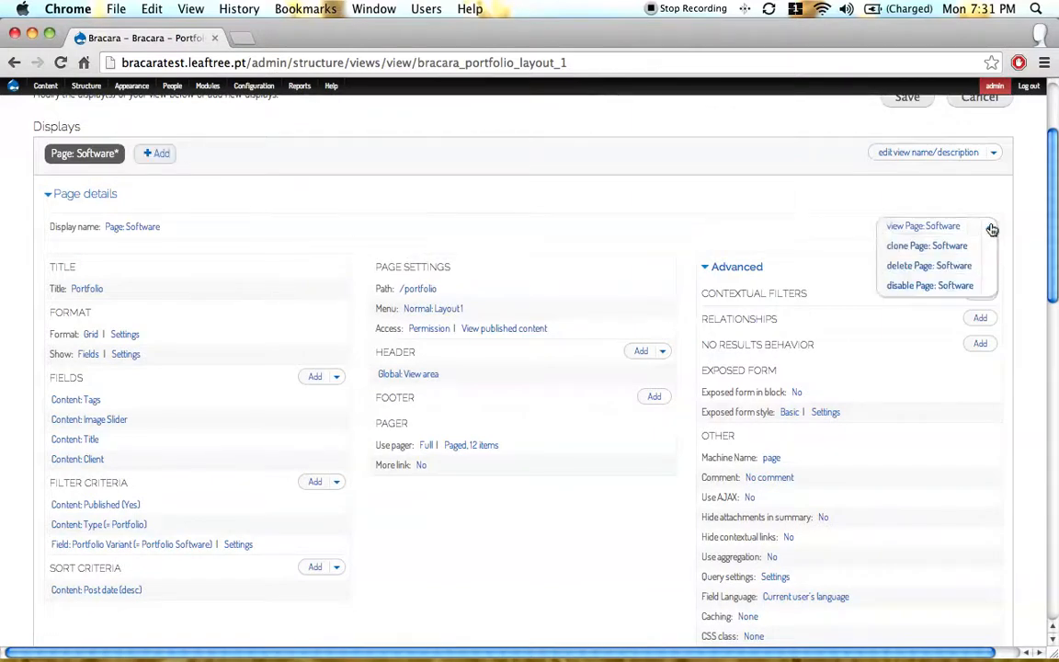
pyautogui.click(925, 249)
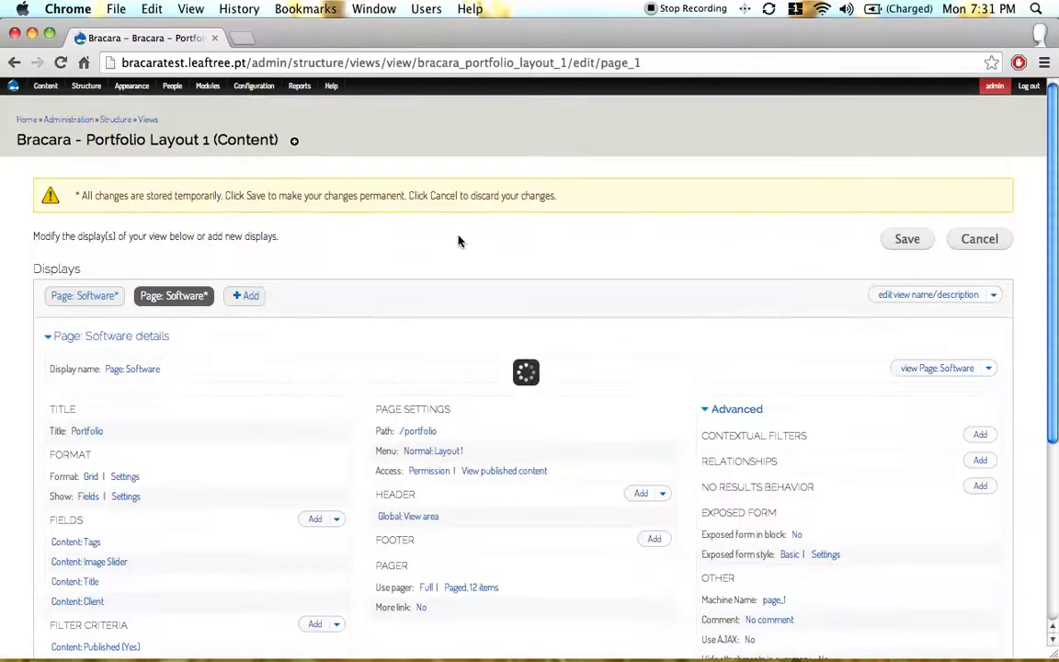
pyautogui.scroll(-3, 279, 263)
pyautogui.click(140, 185)
pyautogui.doubleClick(271, 335)
pyautogui.write('Design')
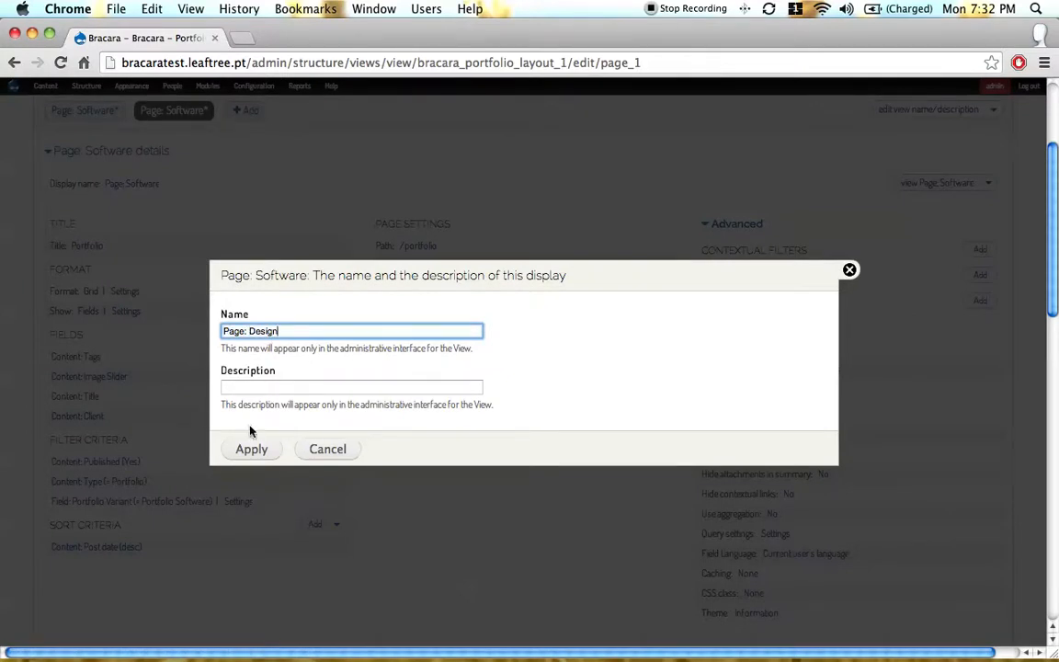
pyautogui.click(251, 449)
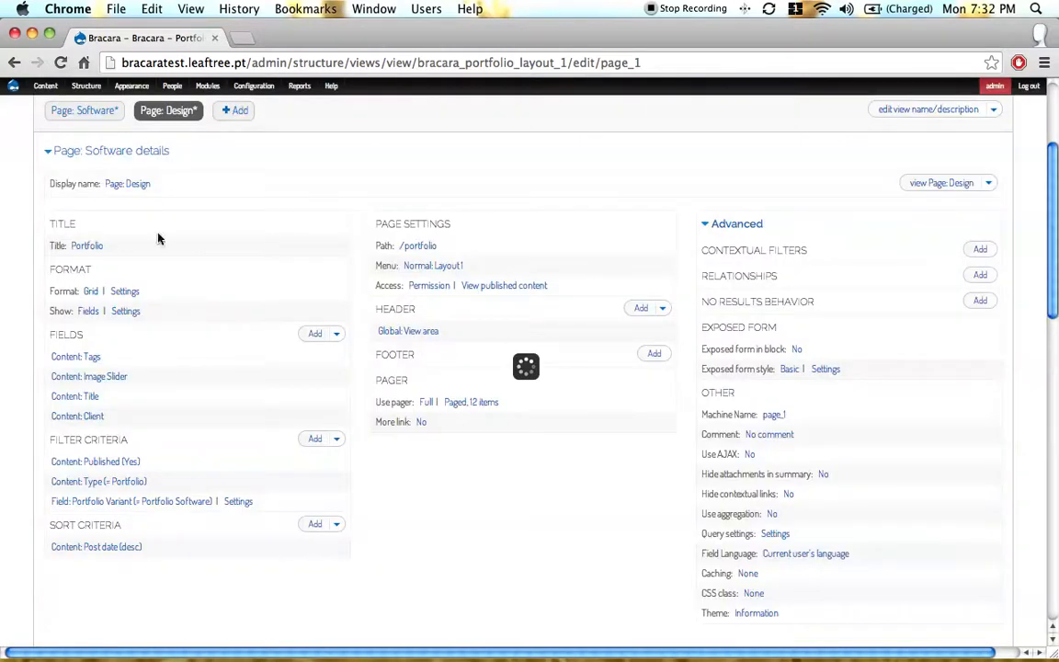
# Override the Portfolio Variant filter for the "Page: Design" display only, using the term Portfolio Design.
pyautogui.click(194, 504)
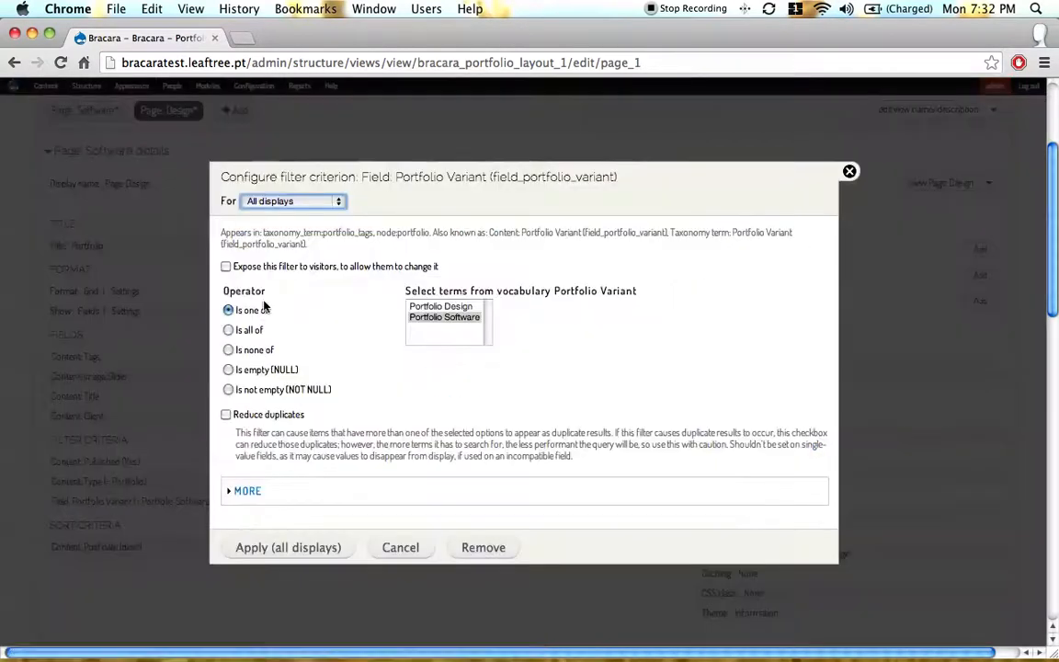
pyautogui.click(292, 202)
pyautogui.click(293, 213)
pyautogui.click(443, 307)
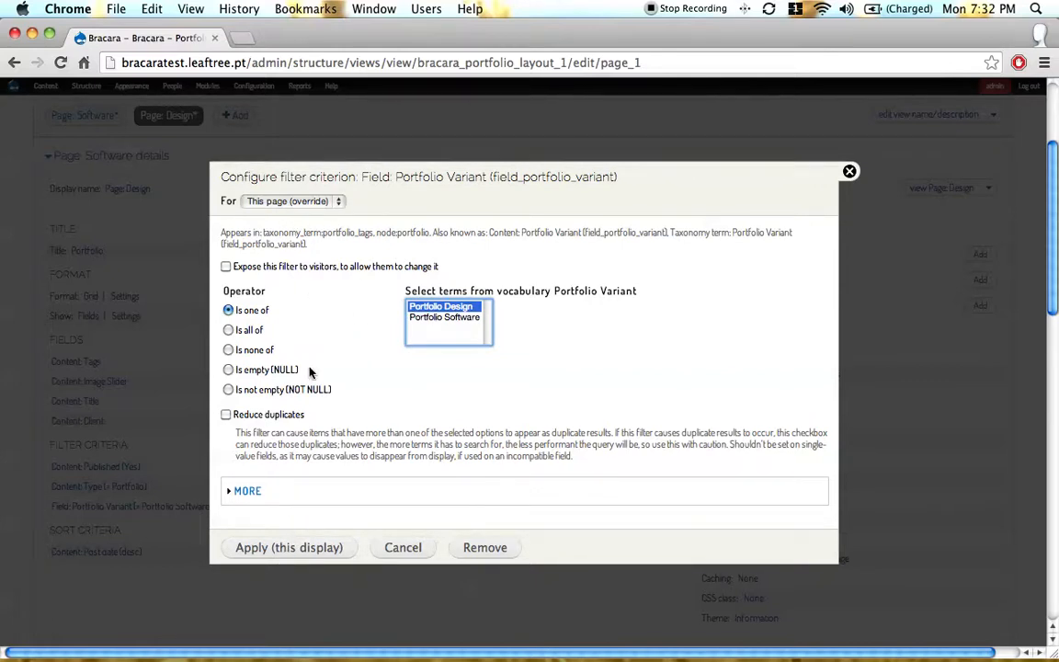
pyautogui.click(324, 201)
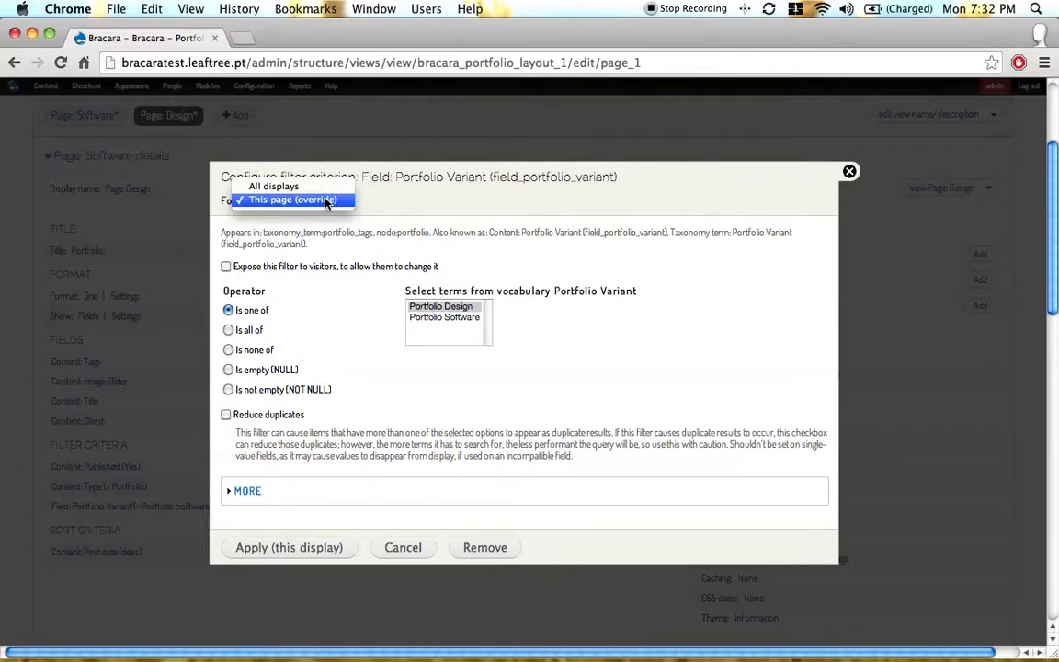
pyautogui.click(329, 201)
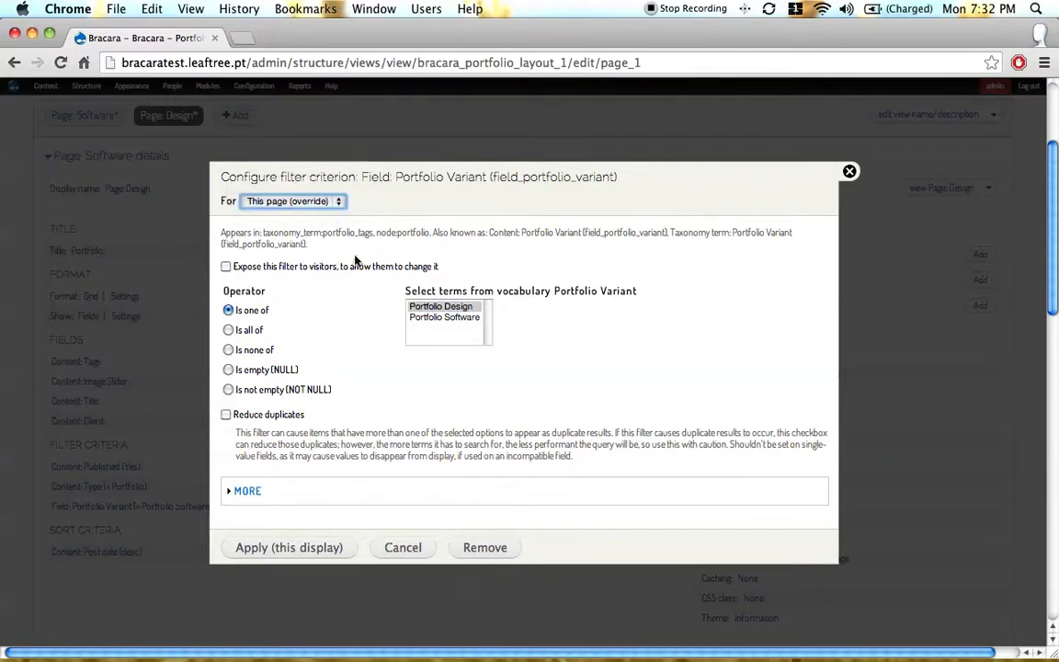
pyautogui.click(289, 548)
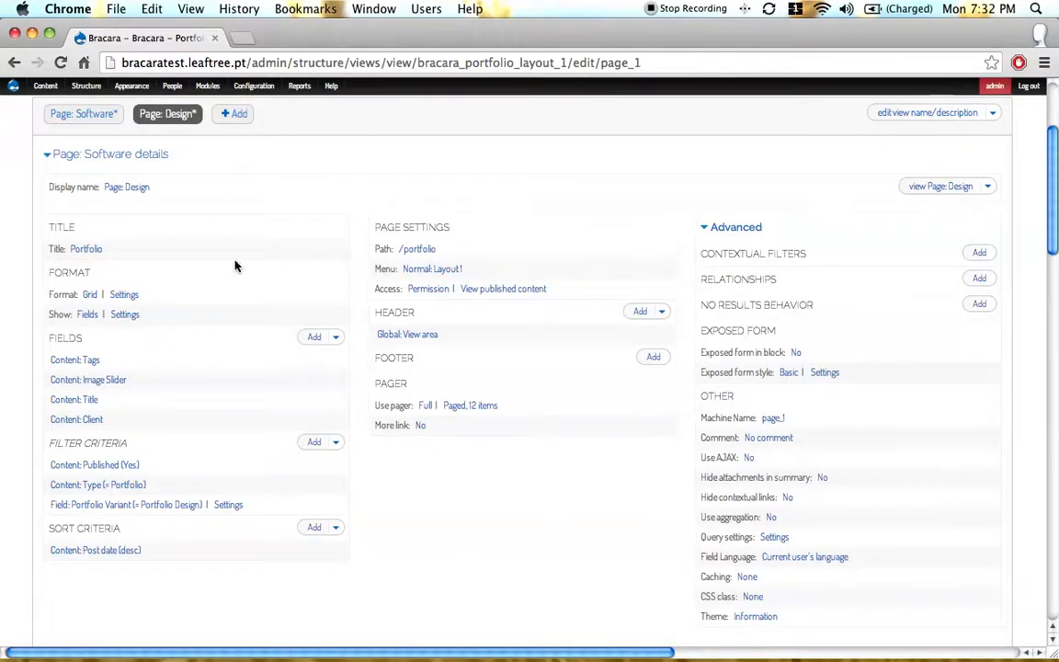
# Set the "Page: Design" display's path to portfolio-design and its menu item title to "Portfolio Design".
pyautogui.click(418, 251)
pyautogui.click(411, 337)
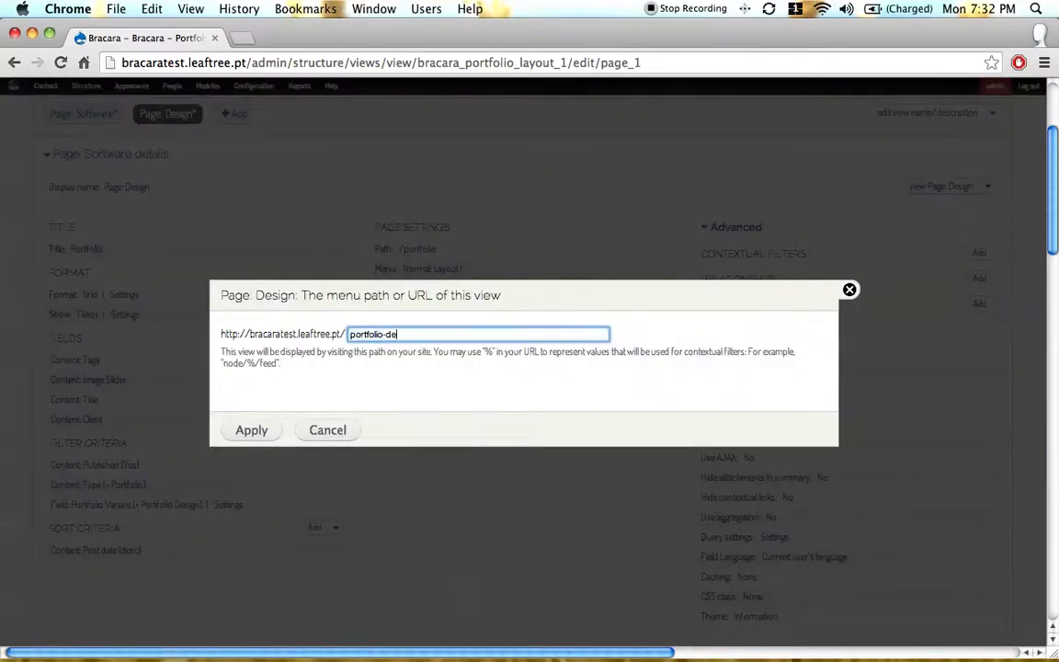
pyautogui.click(251, 430)
pyautogui.click(448, 273)
pyautogui.moveTo(471, 274); pyautogui.dragTo(426, 274)
pyautogui.write('Portfolio Design')
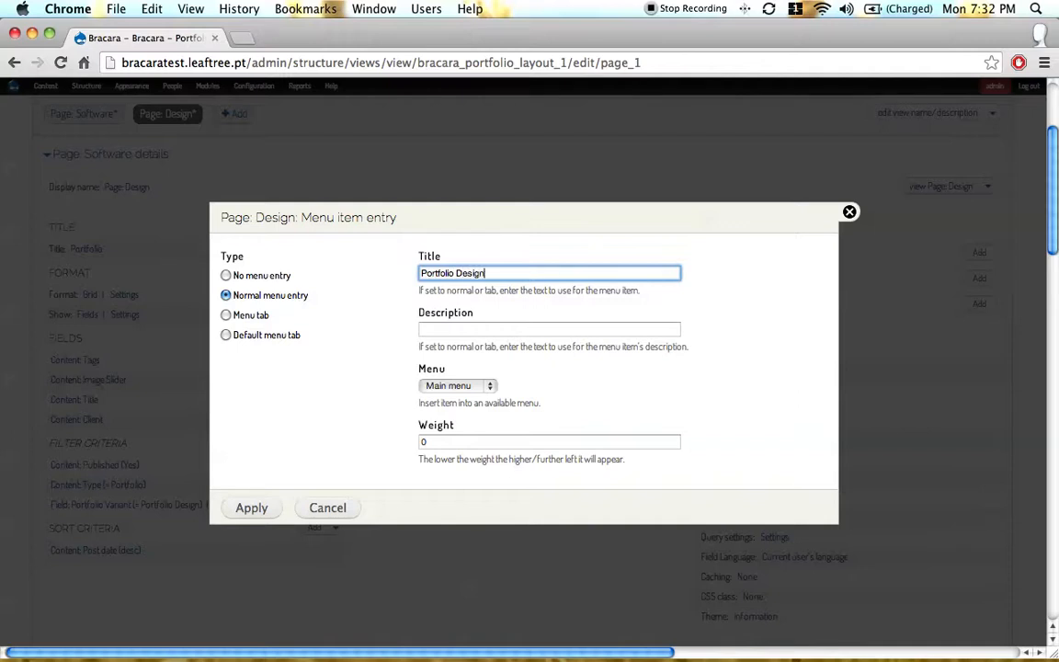
pyautogui.click(260, 502)
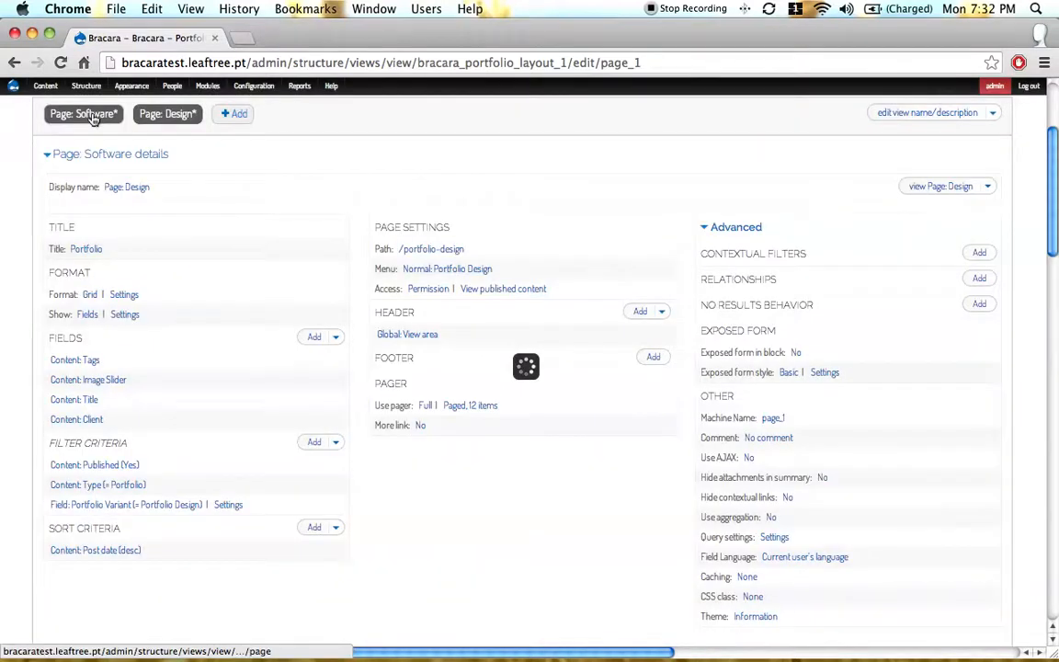
# Set the "Page: Software" display's path to portfolio-software and its menu title to "Portfolio Software", and save the view.
pyautogui.click(92, 114)
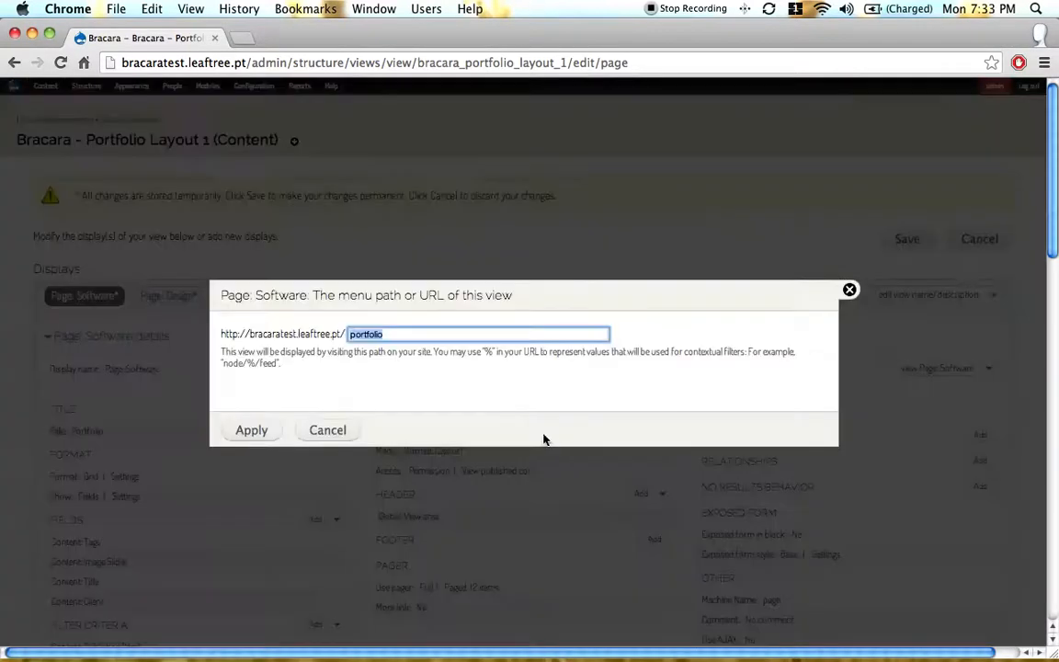
pyautogui.click(412, 338)
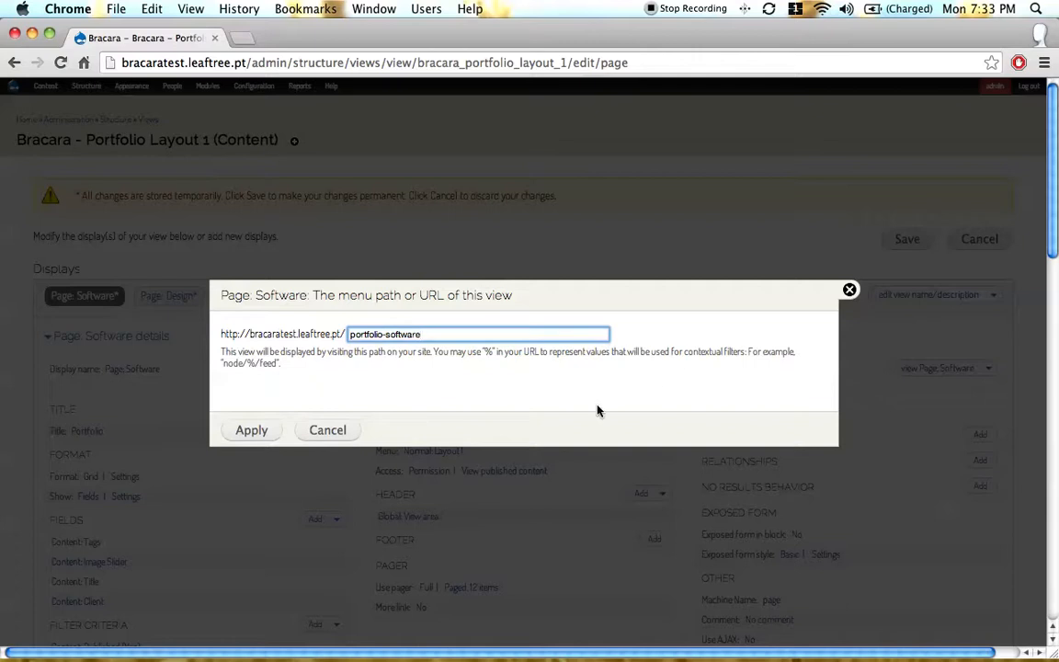
pyautogui.click(230, 430)
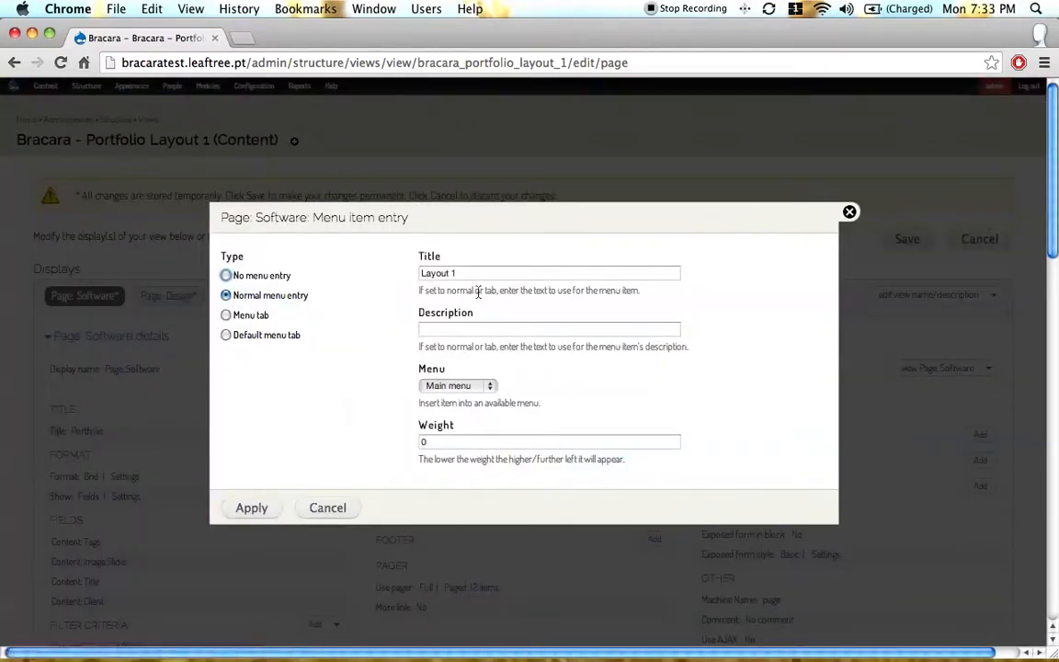
pyautogui.write('Portfolio Software')
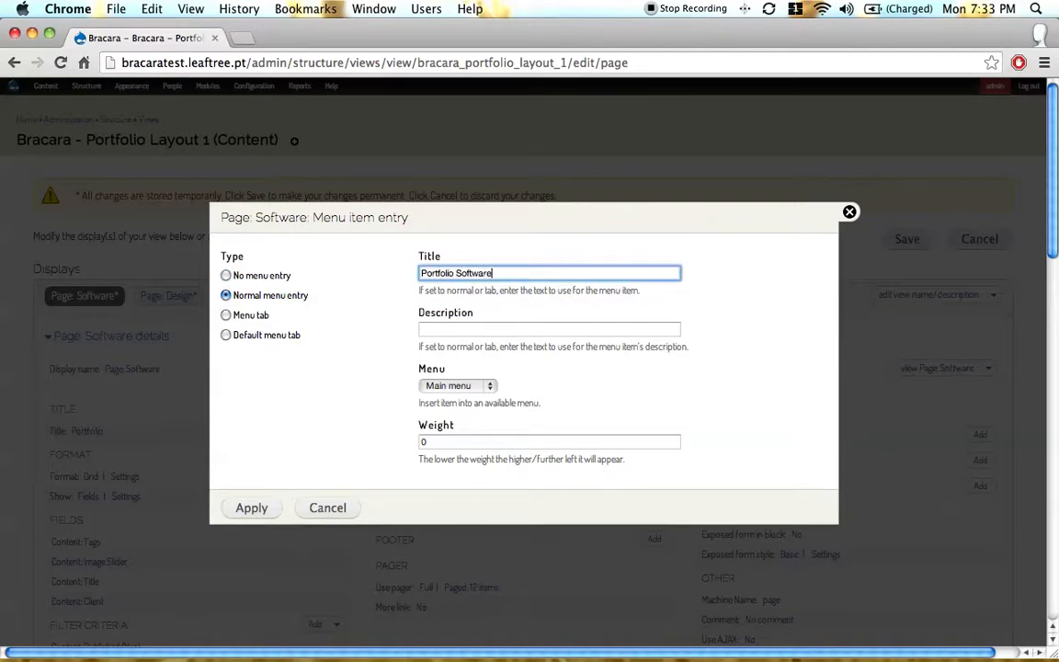
pyautogui.click(251, 508)
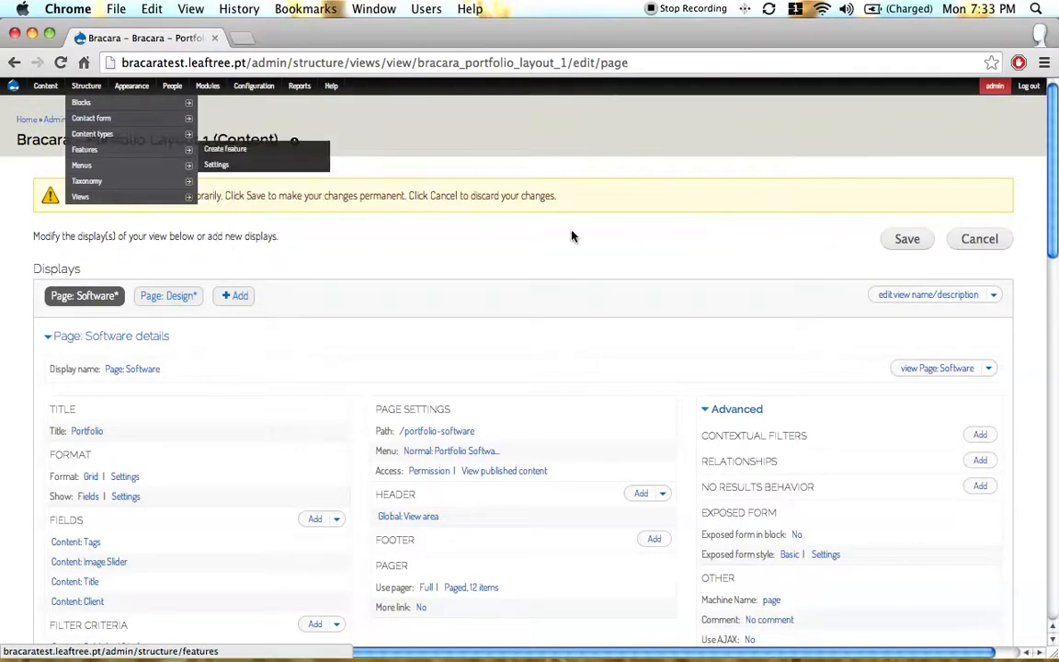
pyautogui.click(915, 238)
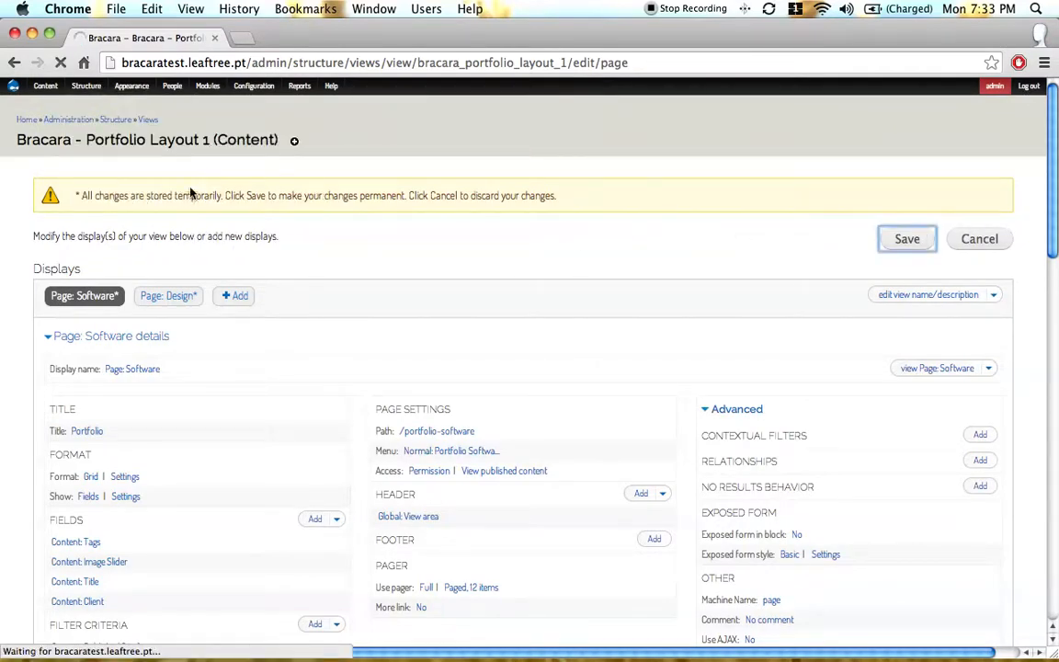
# In the main menu, nest the Portfolio Design and Portfolio Software links under Portfolio, above Layout 2, and save the configuration.
pyautogui.moveTo(86, 86)
pyautogui.moveTo(92, 167)
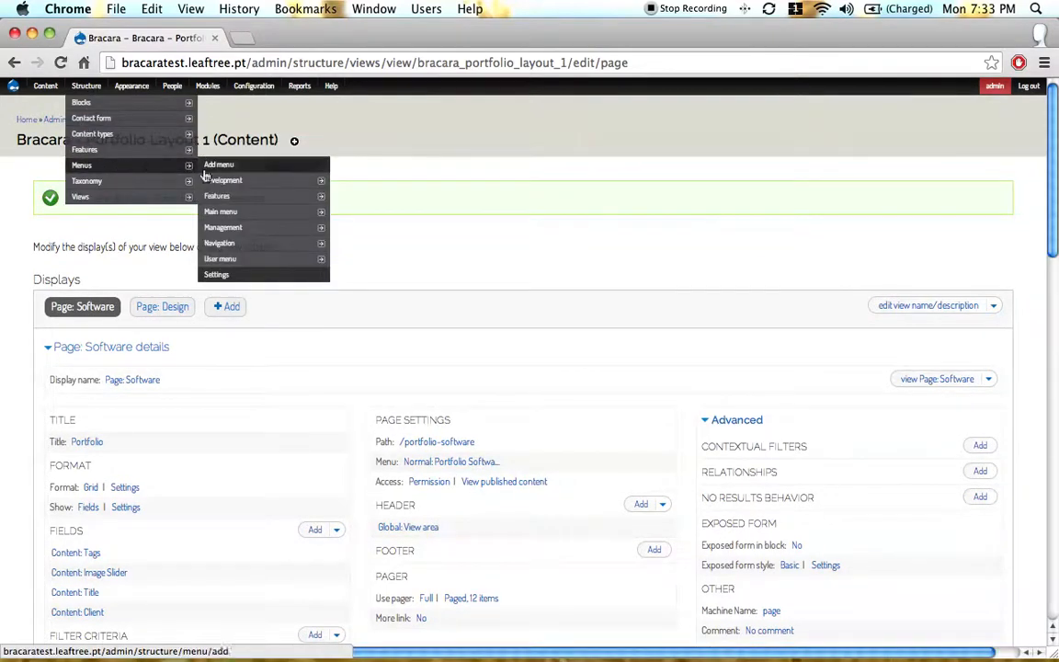
pyautogui.click(220, 212)
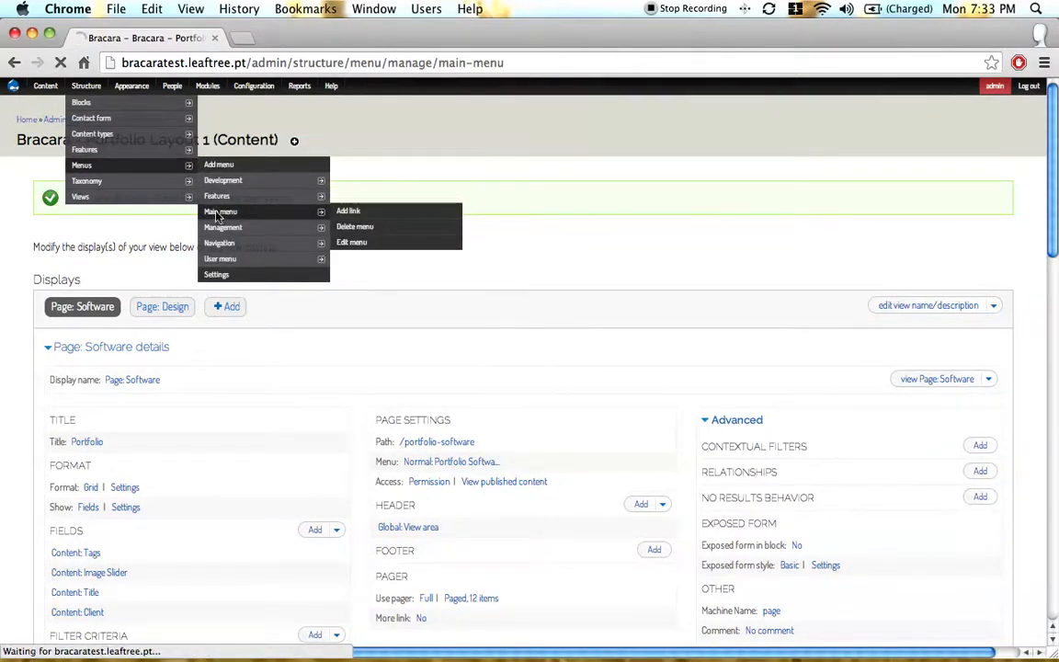
pyautogui.scroll(-10, 167, 270)
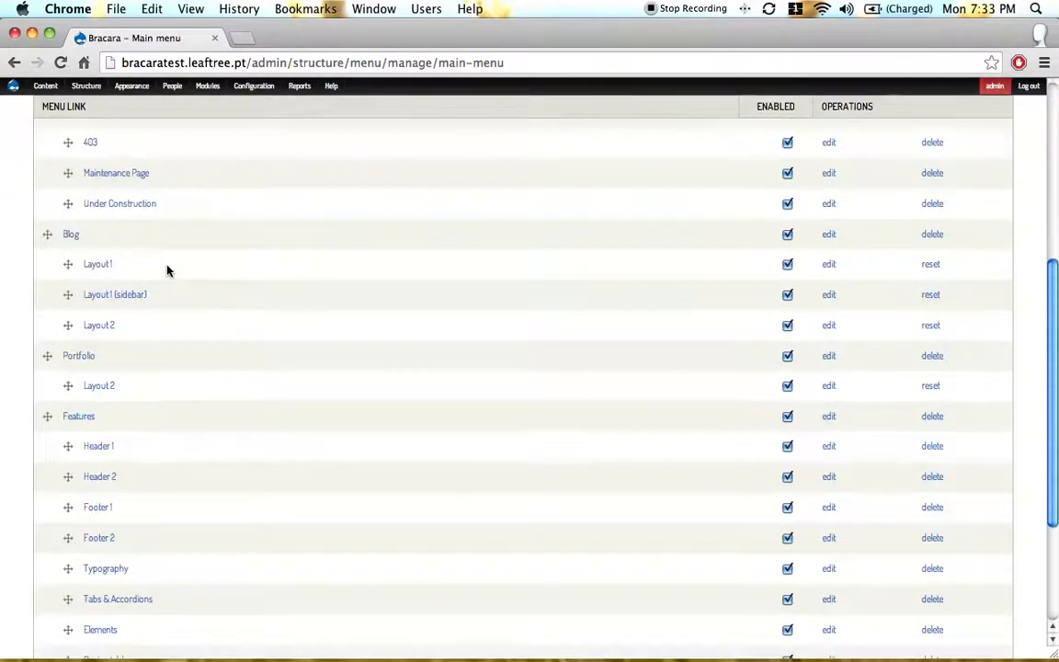
pyautogui.moveTo(45, 524); pyautogui.dragTo(70, 188)
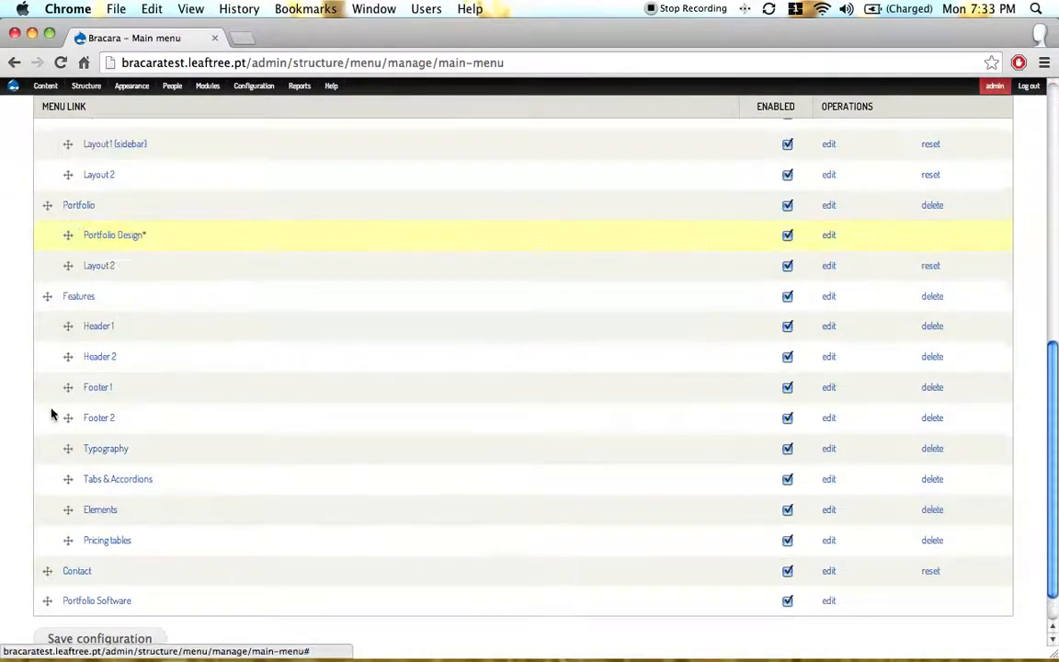
pyautogui.moveTo(44, 599); pyautogui.dragTo(67, 265)
pyautogui.scroll(-1, 2, 306)
pyautogui.click(77, 589)
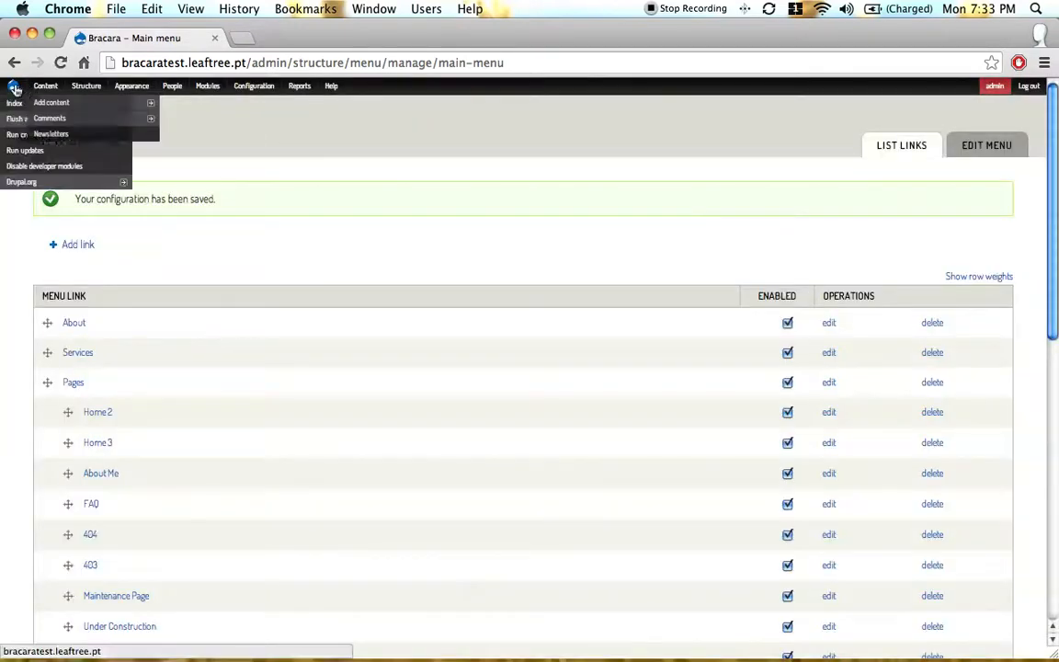
# Go to the site's home page, open the Portfolio Design page and check which portfolio items it lists.
pyautogui.click(16, 89)
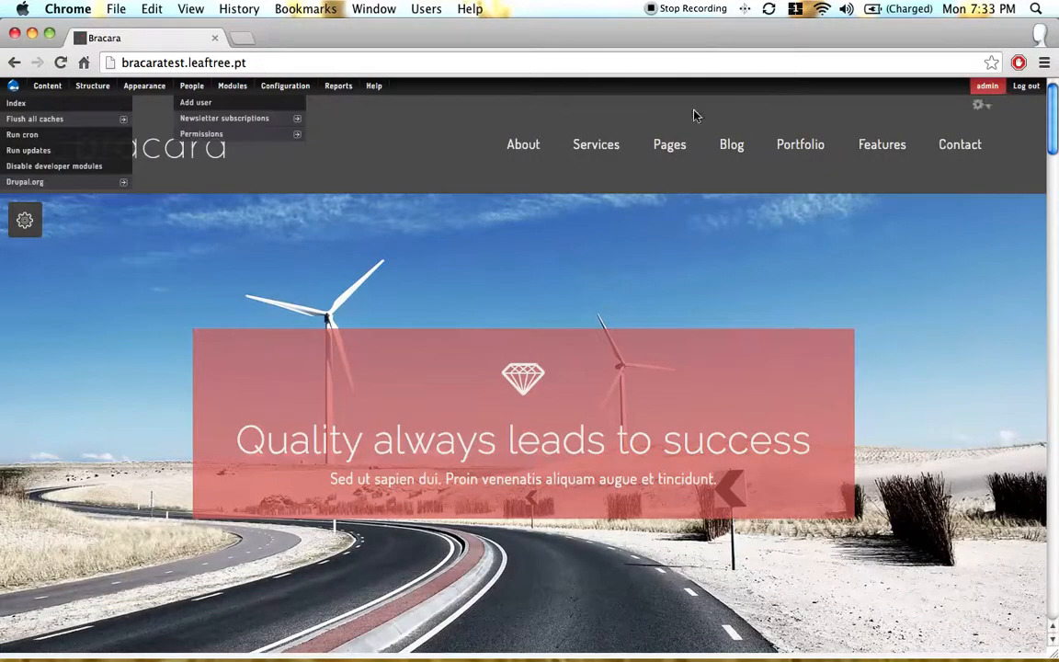
pyautogui.moveTo(817, 144)
pyautogui.click(806, 180)
pyautogui.scroll(-10, 390, 185)
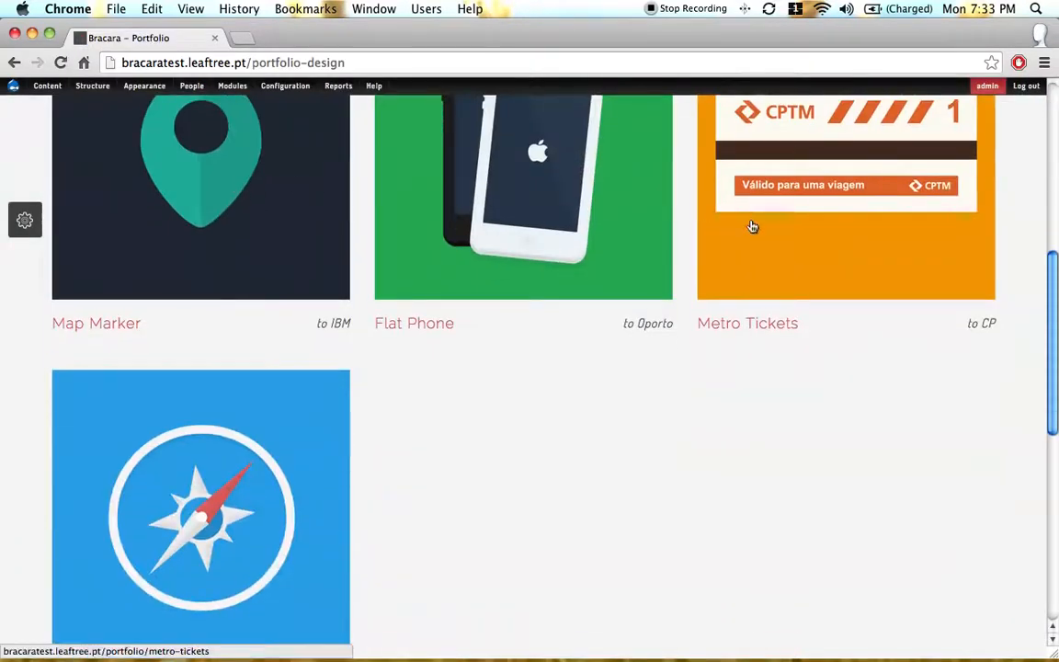
pyautogui.scroll(-3, 182, 466)
pyautogui.scroll(5, 198, 473)
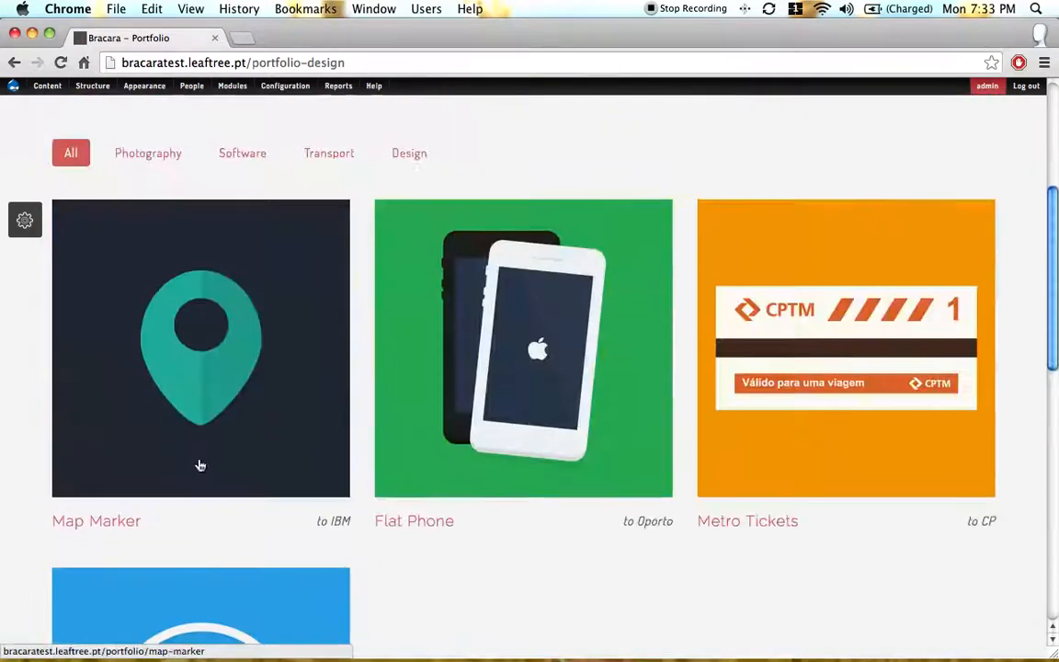
pyautogui.scroll(4, 200, 466)
# Open the Portfolio Software page from the site's main navigation and check which portfolio items it lists.
pyautogui.moveTo(802, 144)
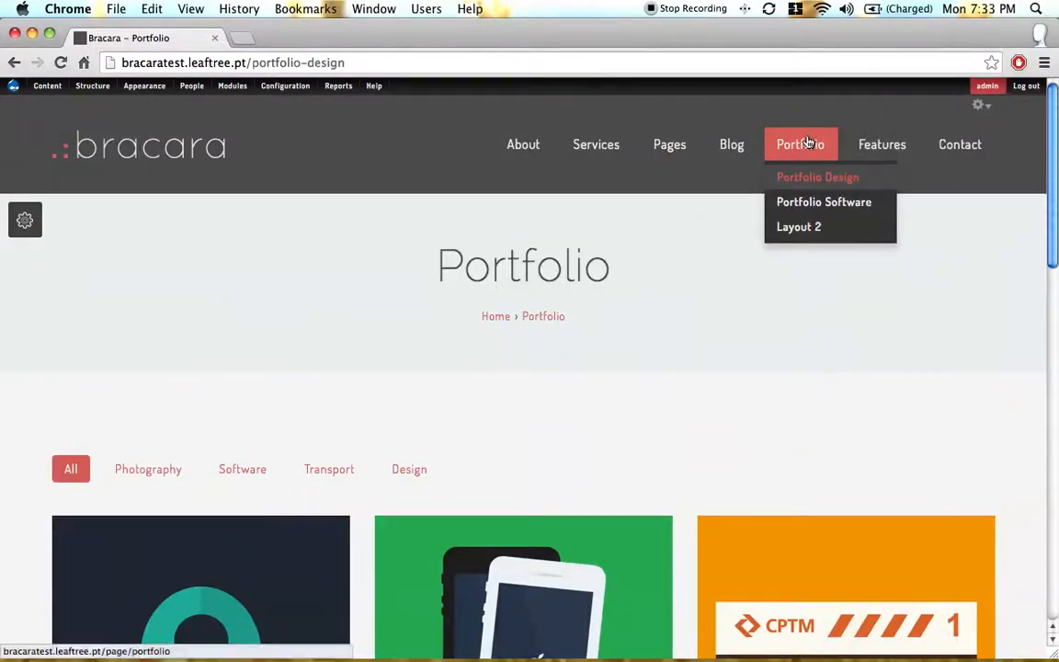
pyautogui.click(814, 206)
pyautogui.scroll(-3, 478, 313)
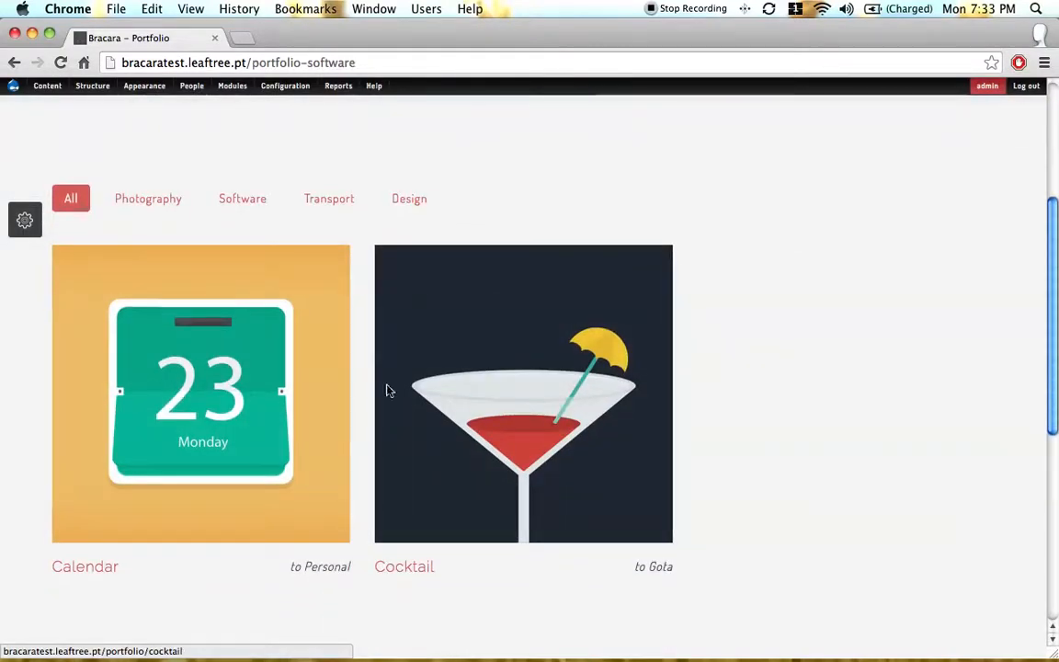
# Compare the tag filters offered above the items on the Portfolio Software and Portfolio Design pages, ending on Portfolio Software.
pyautogui.scroll(2, 513, 399)
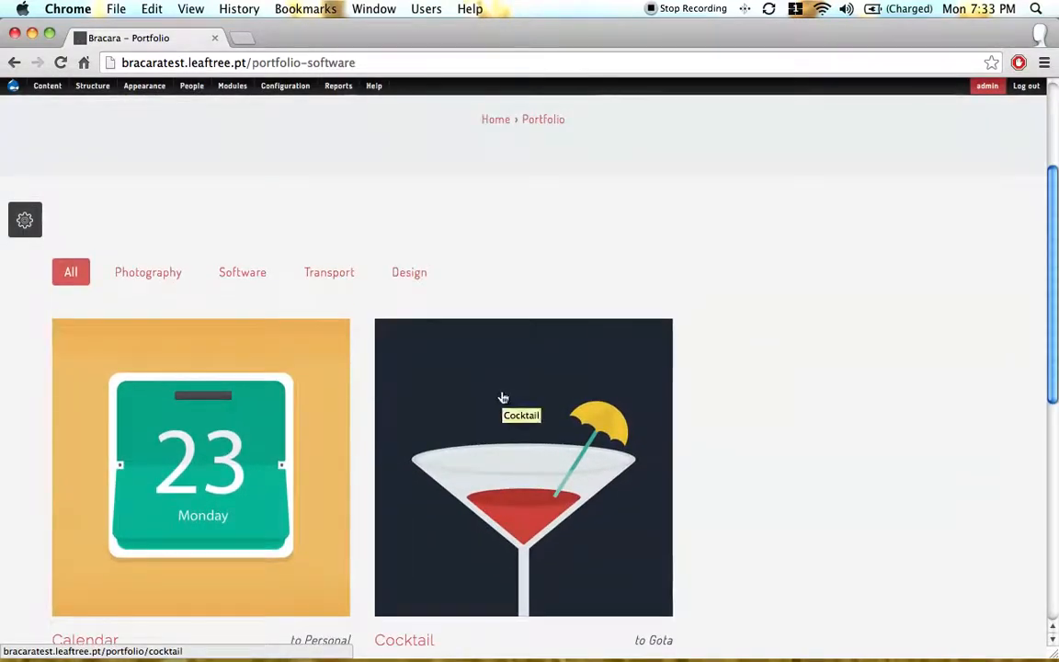
pyautogui.scroll(3, 503, 397)
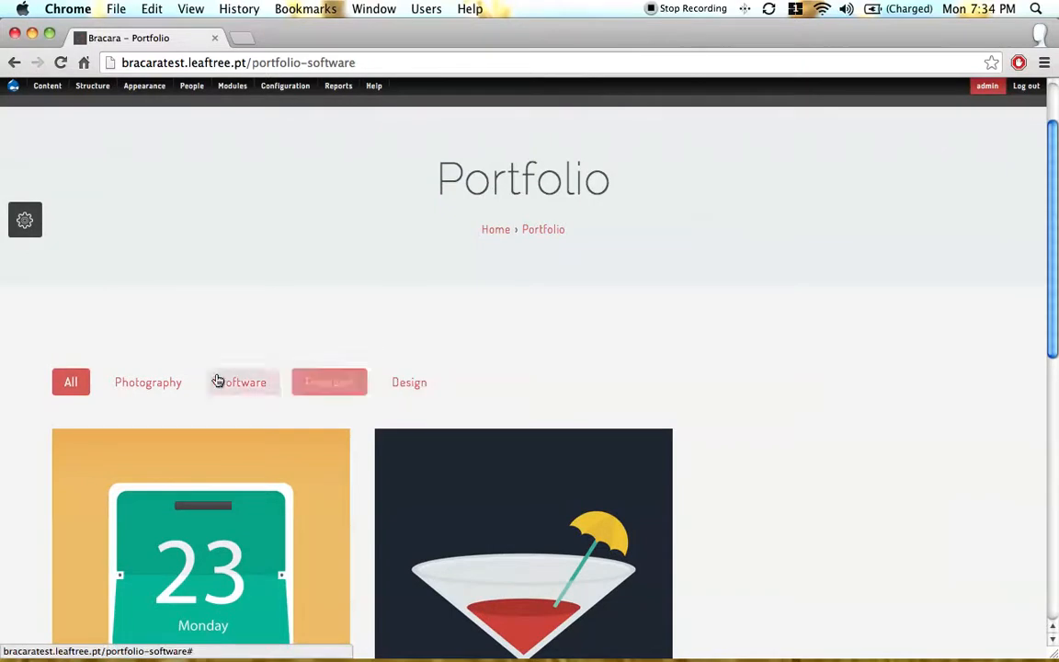
pyautogui.scroll(2, 575, 368)
pyautogui.moveTo(800, 146)
pyautogui.click(811, 175)
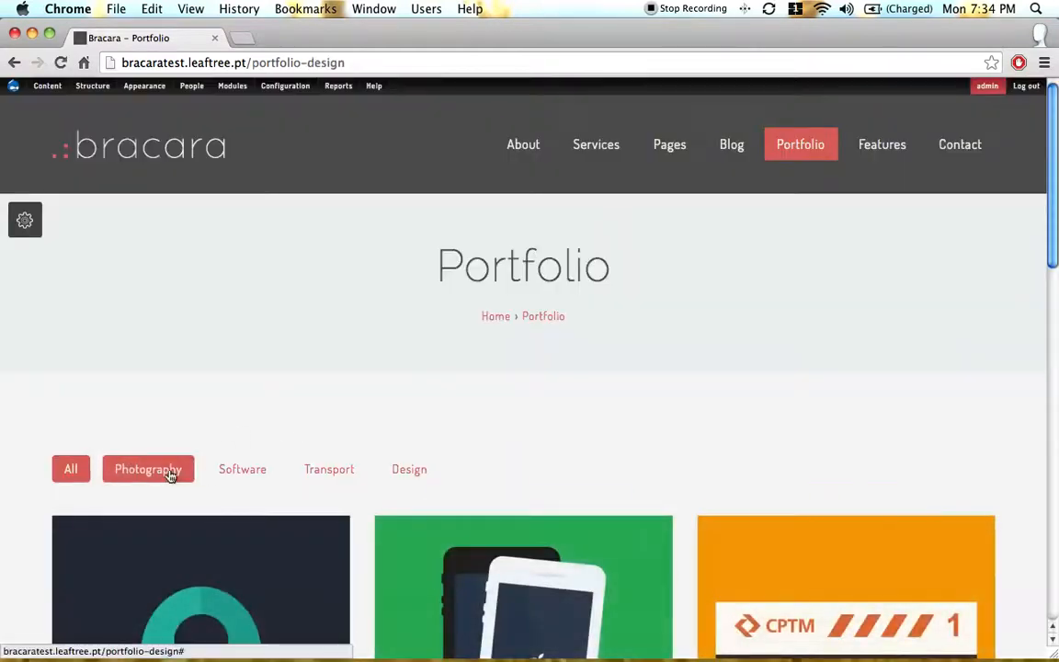
pyautogui.scroll(-5, 493, 447)
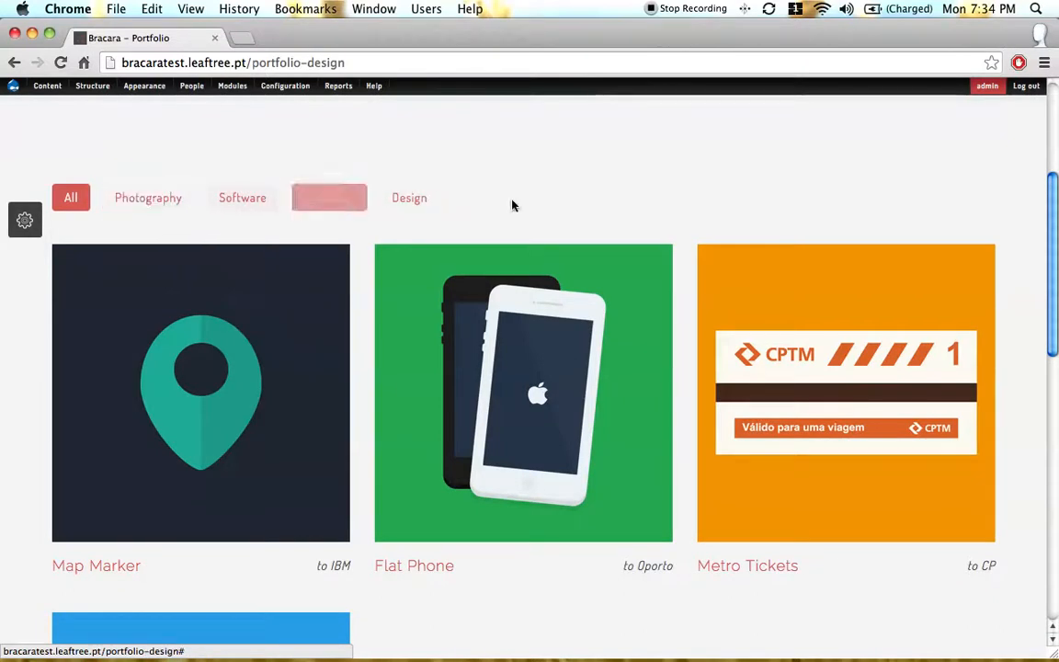
pyautogui.scroll(4, 615, 206)
pyautogui.click(789, 157)
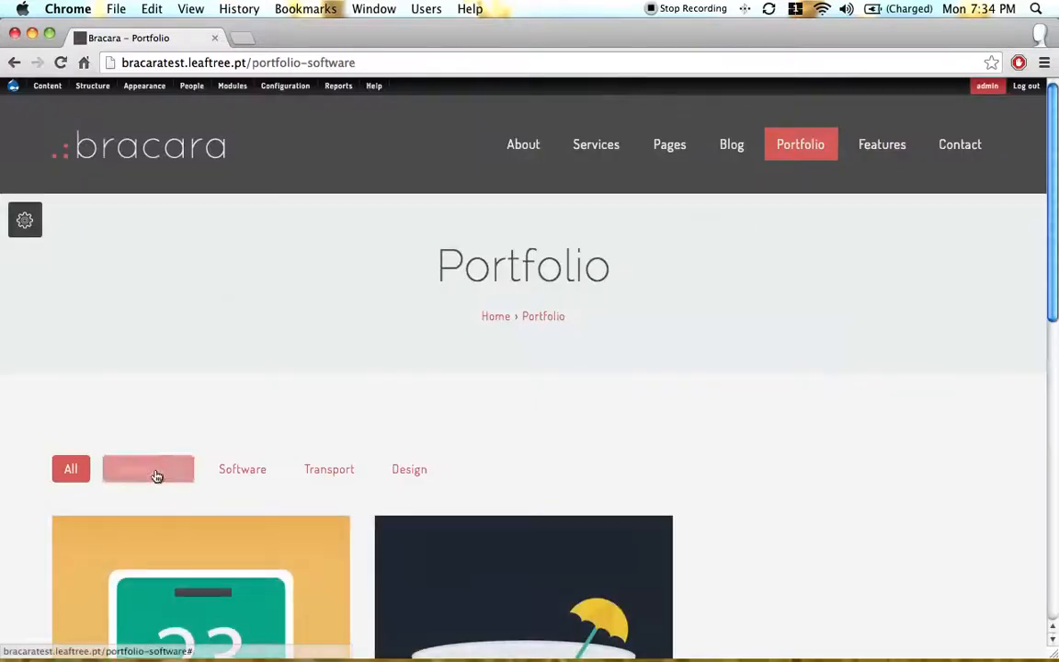
# Open the Bracara - Portfolio Filters view and add the "Taxonomy term: Portfolio Variant" filter criterion for all displays.
pyautogui.moveTo(92, 87)
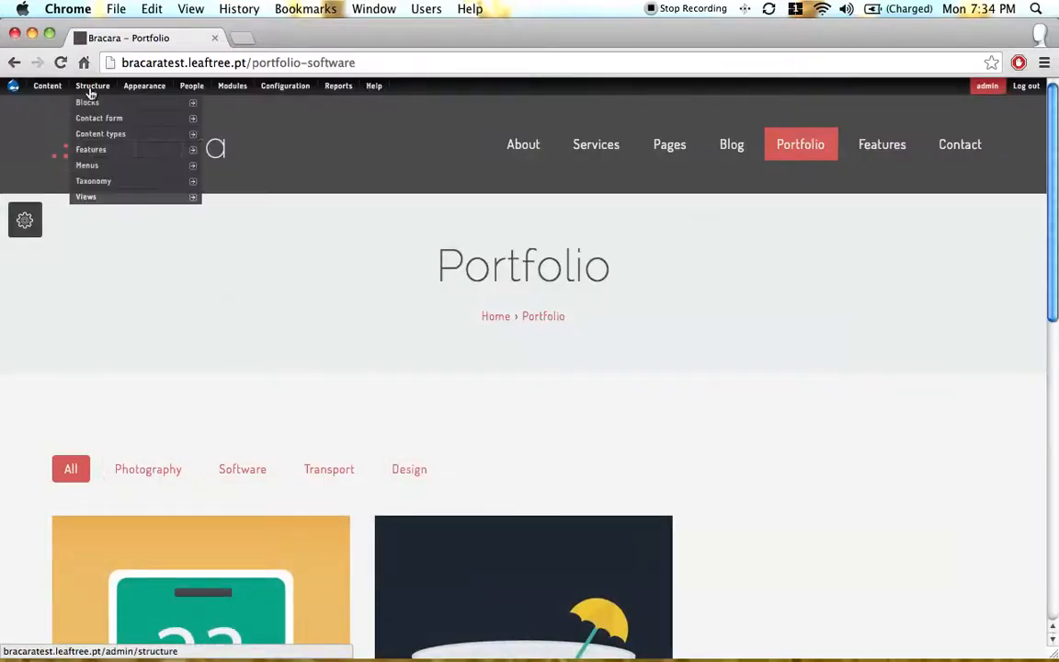
pyautogui.moveTo(86, 197)
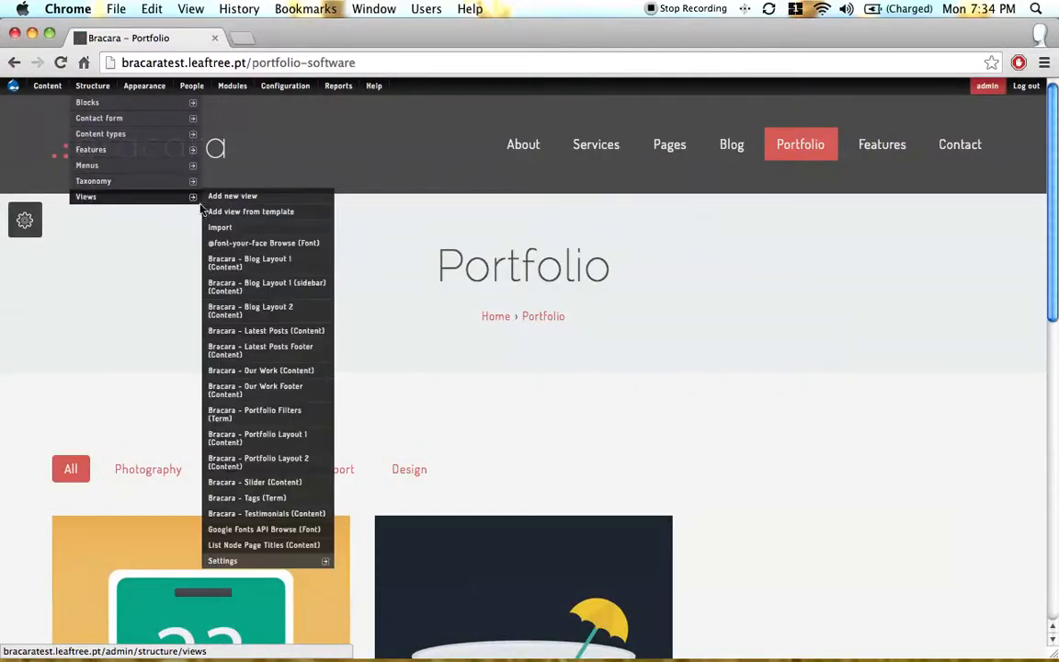
pyautogui.click(272, 416)
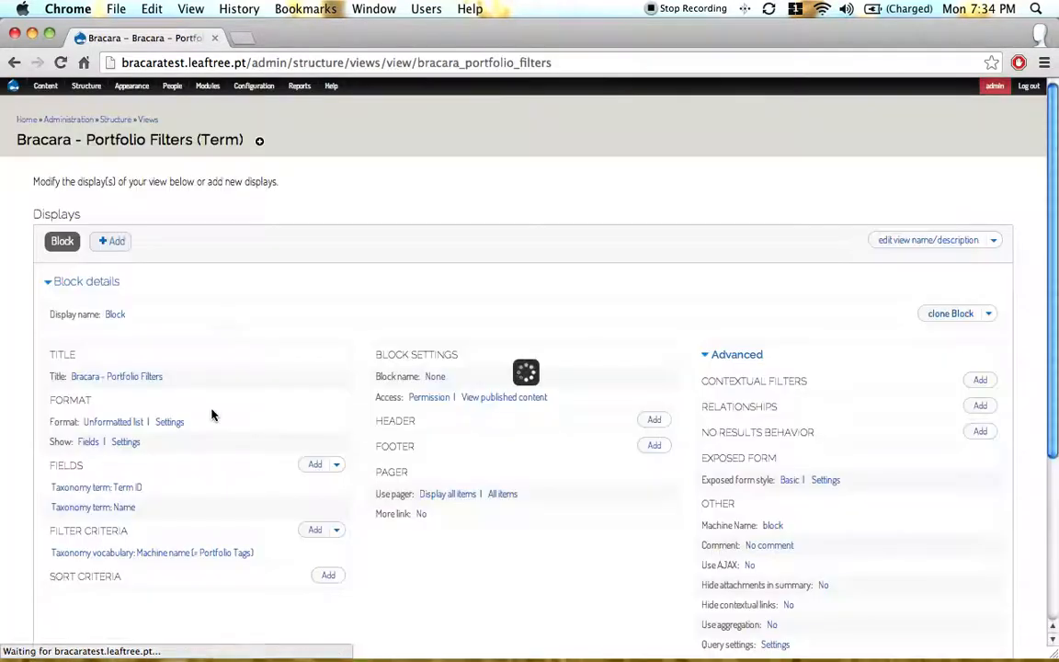
pyautogui.scroll(-2, 272, 343)
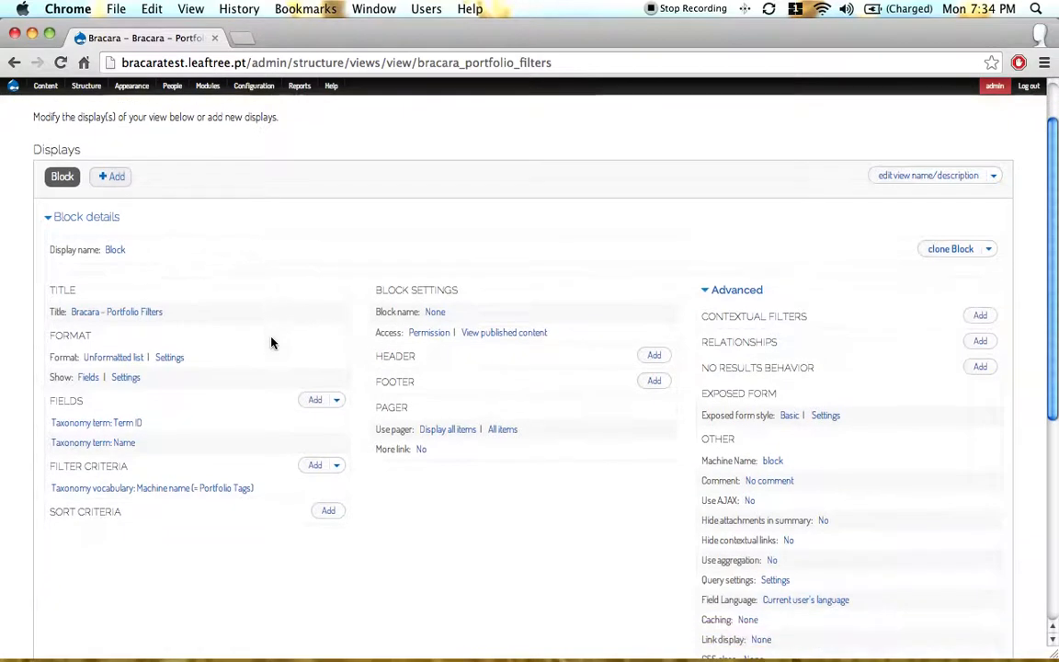
pyautogui.click(315, 466)
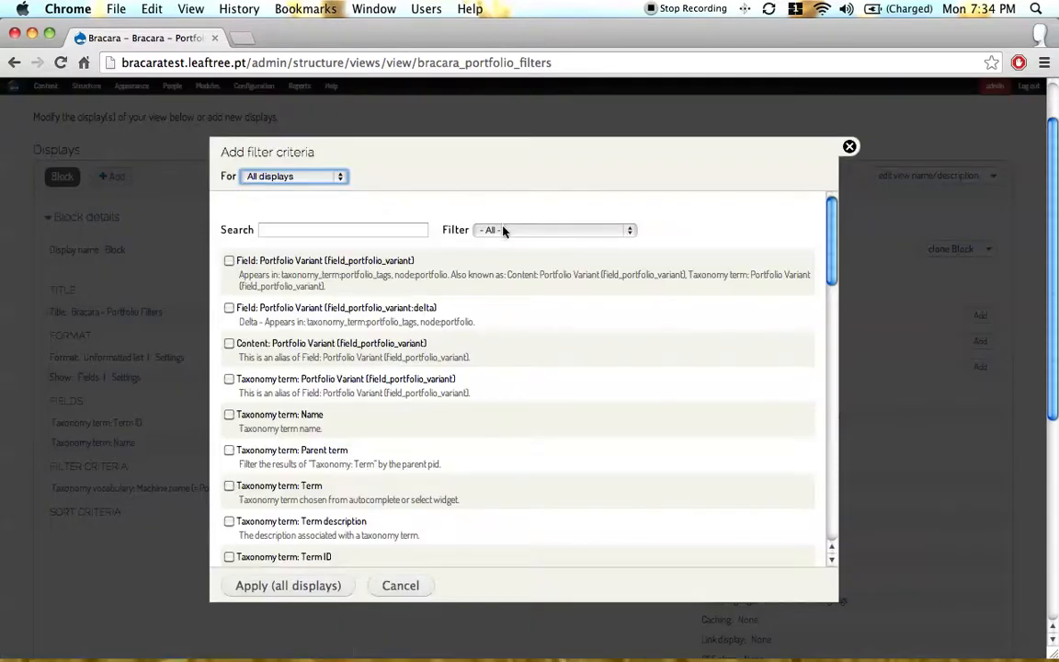
pyautogui.click(503, 231)
pyautogui.click(510, 269)
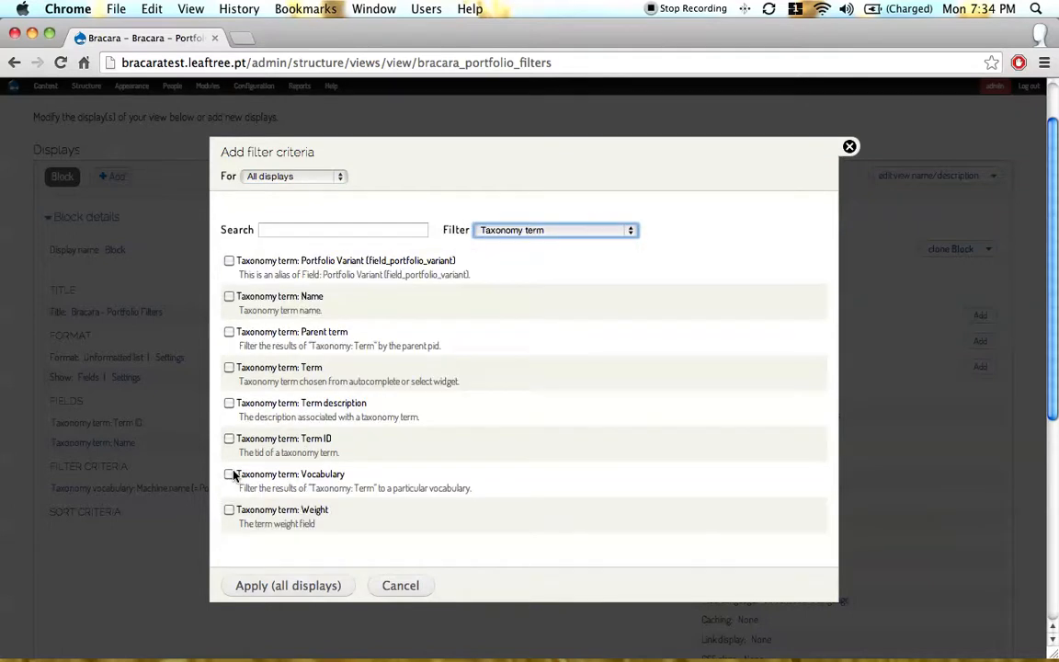
pyautogui.click(229, 261)
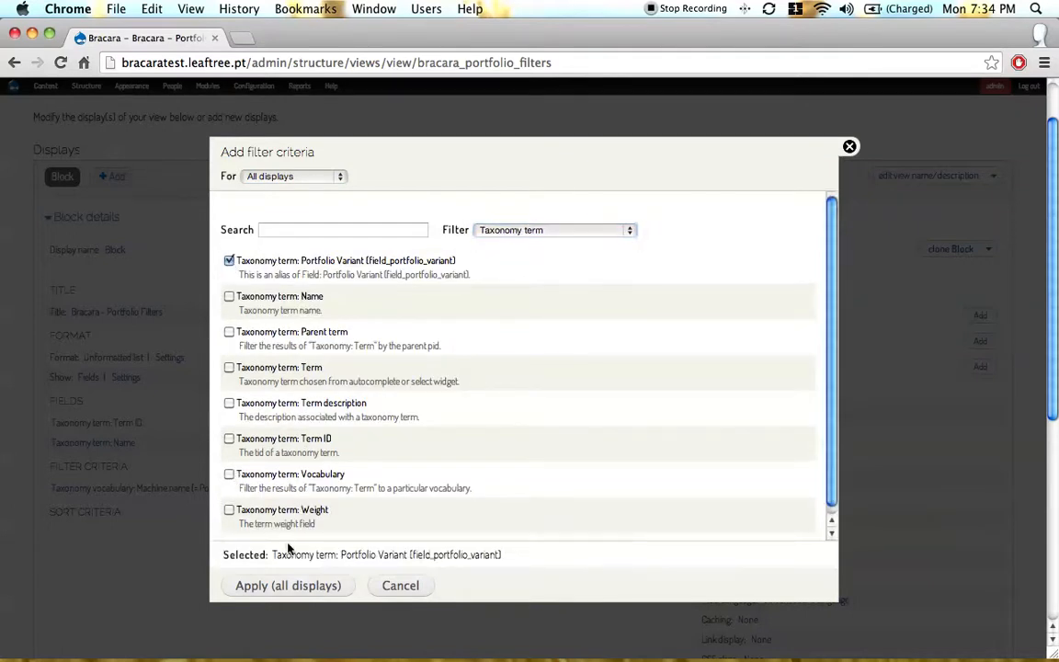
pyautogui.click(281, 587)
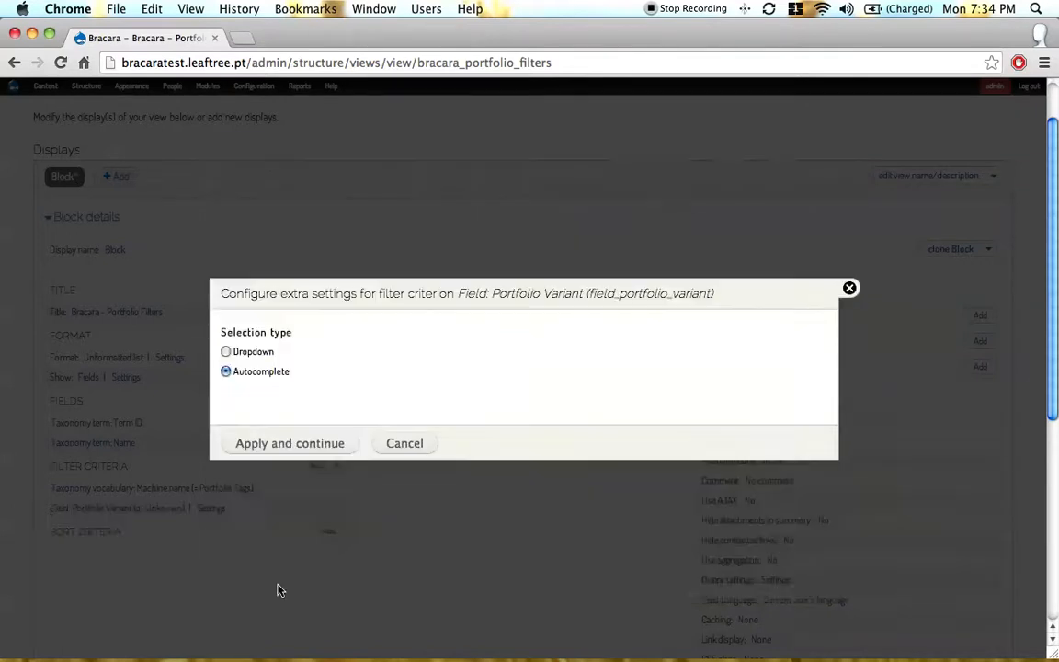
# Configure the Portfolio Variant filter with Dropdown selection and "Is one of" Portfolio Design, applied to all displays.
pyautogui.click(226, 351)
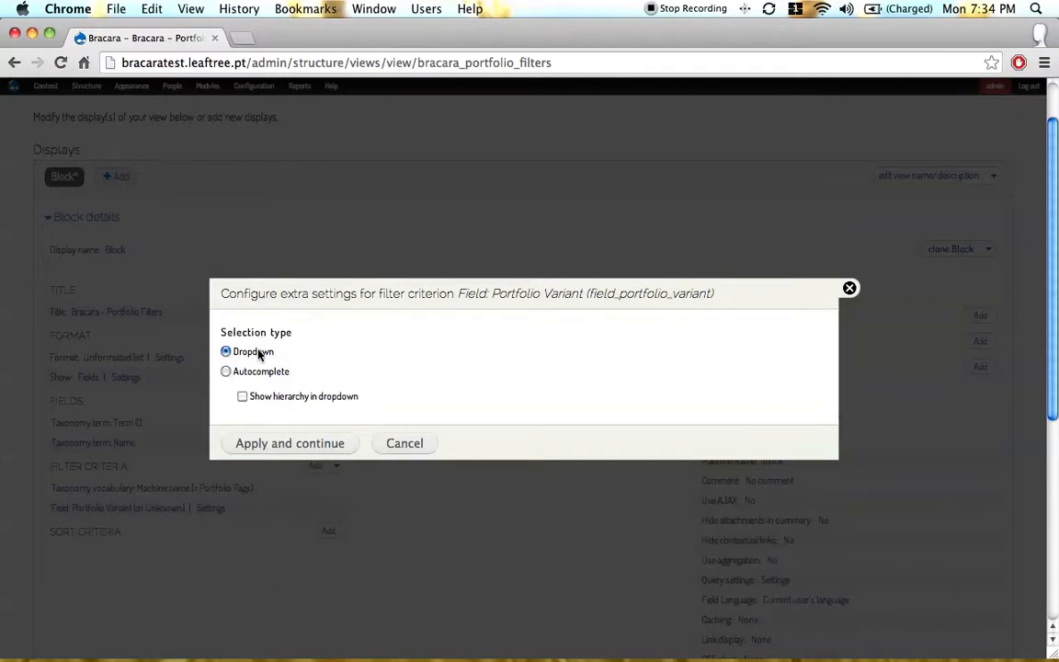
pyautogui.click(292, 444)
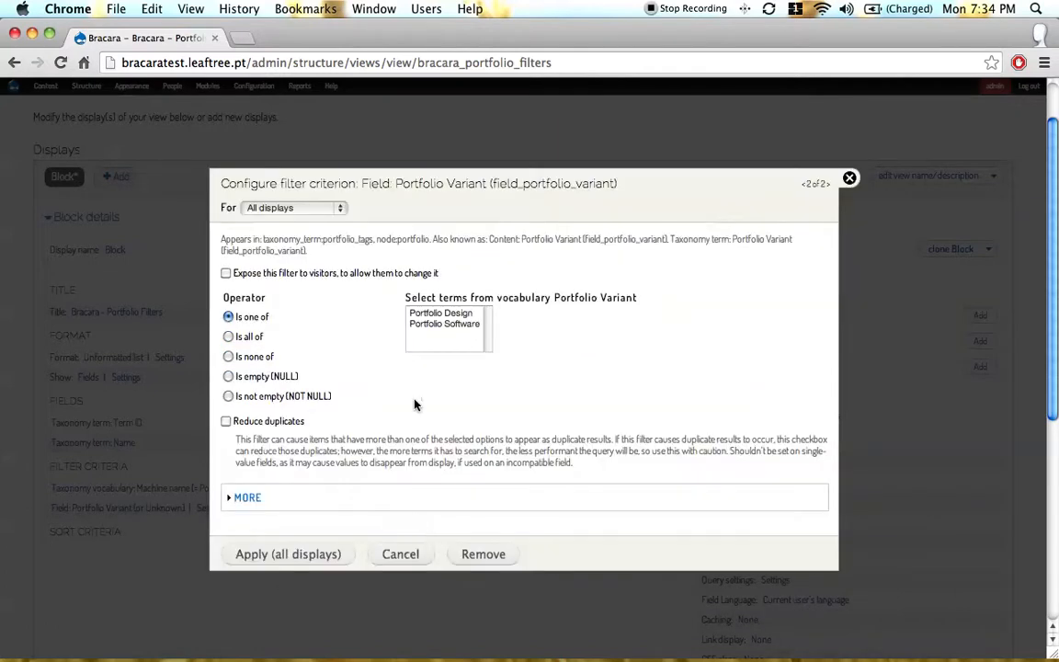
pyautogui.click(452, 318)
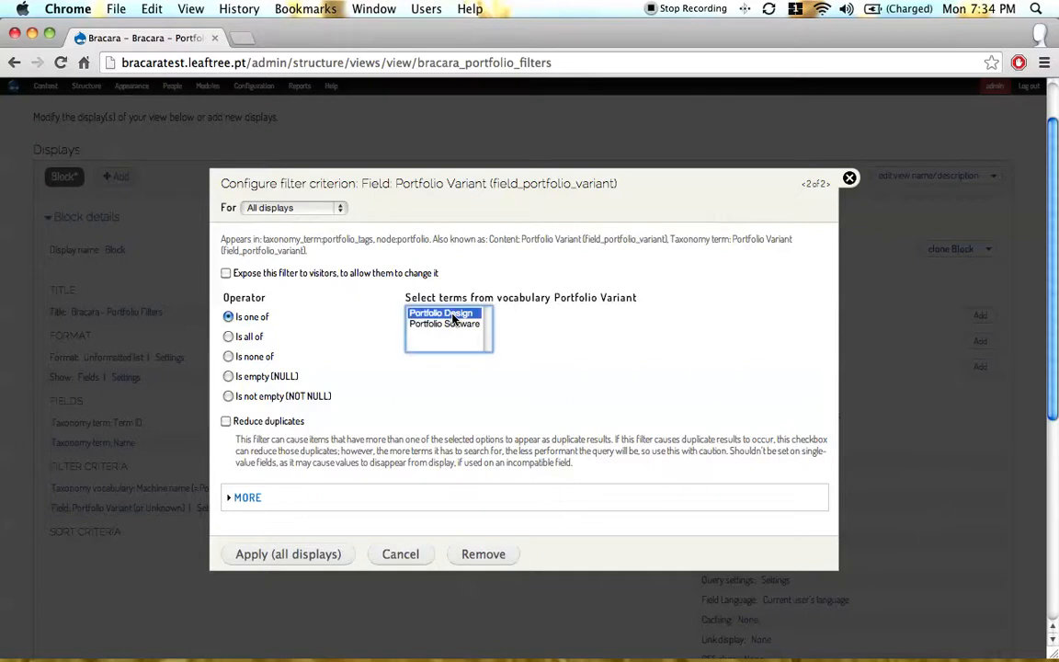
pyautogui.click(327, 554)
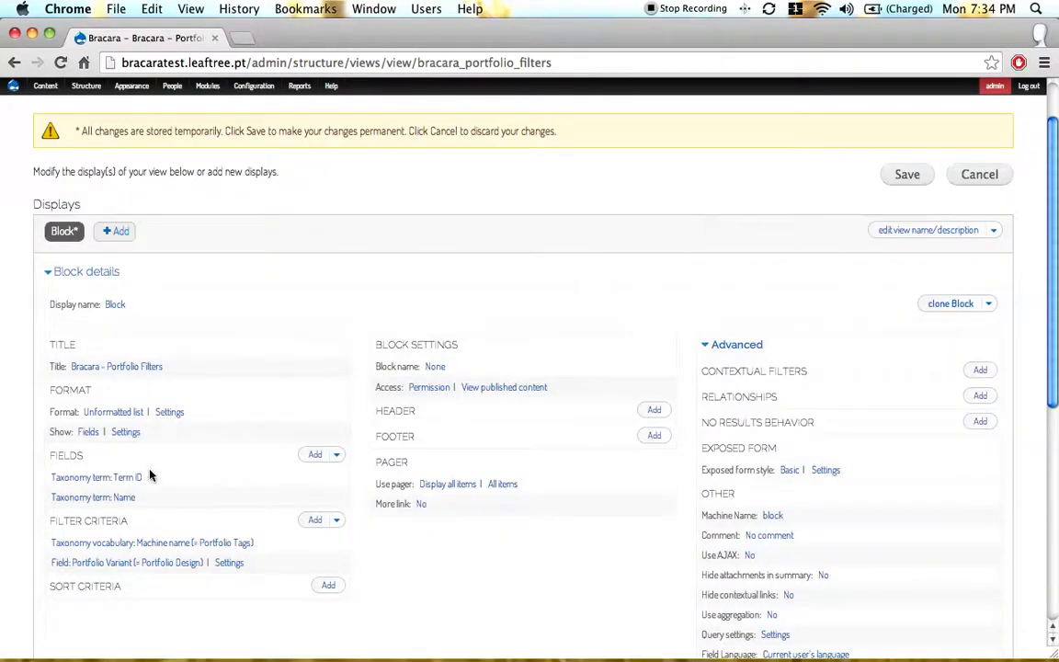
# Rename the block display to "Block: Design" and clone it.
pyautogui.click(111, 307)
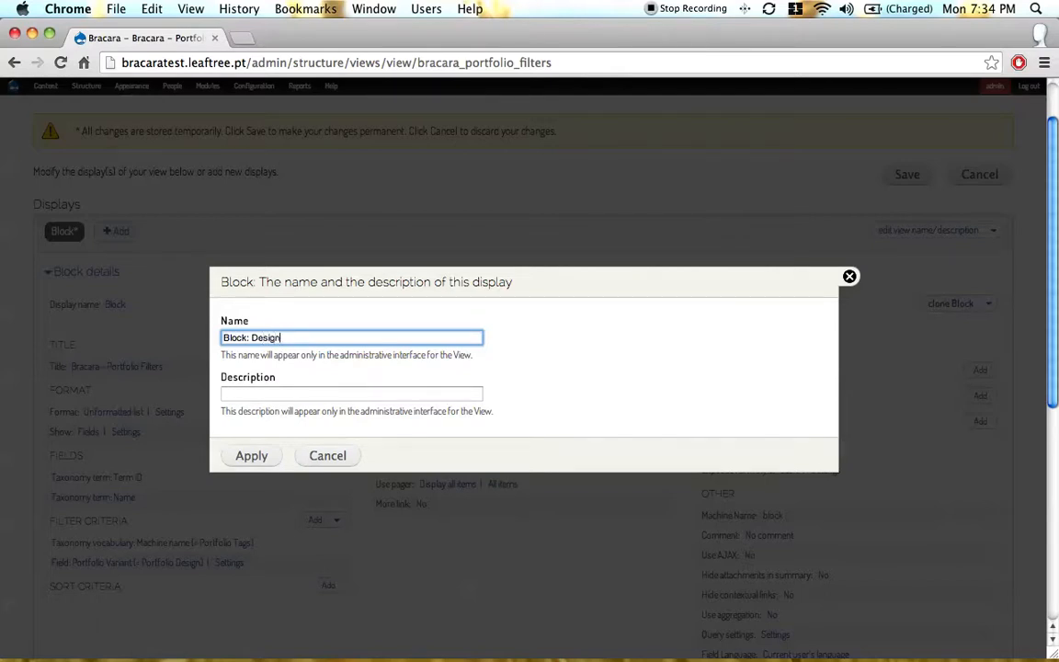
pyautogui.click(238, 456)
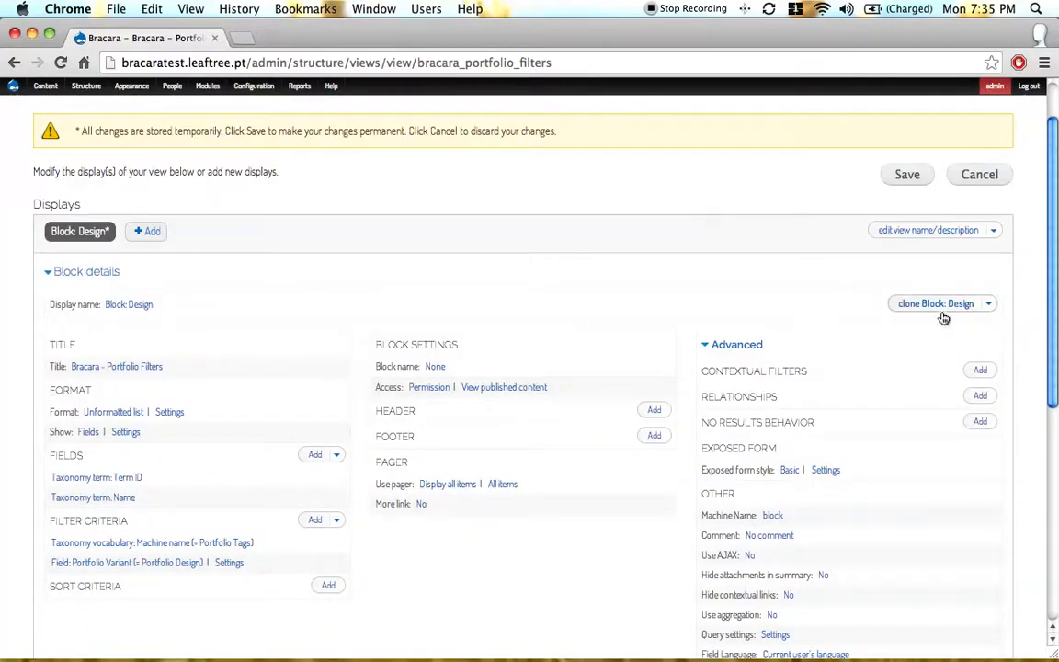
pyautogui.click(948, 306)
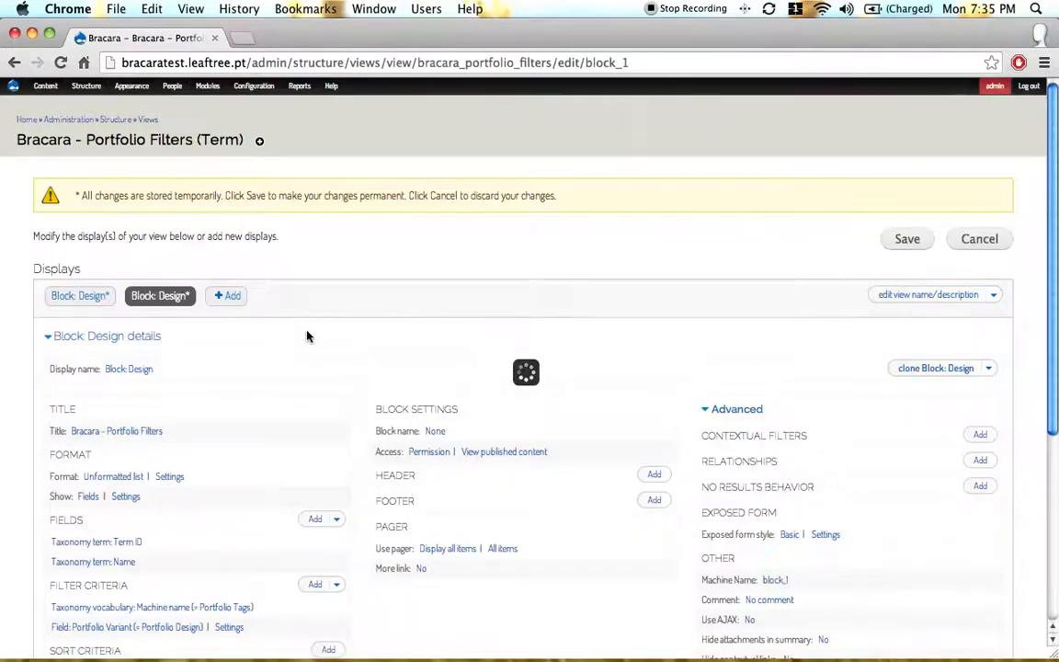
# Rename the cloned block display to "Block: Software".
pyautogui.scroll(-2, 313, 340)
pyautogui.click(134, 309)
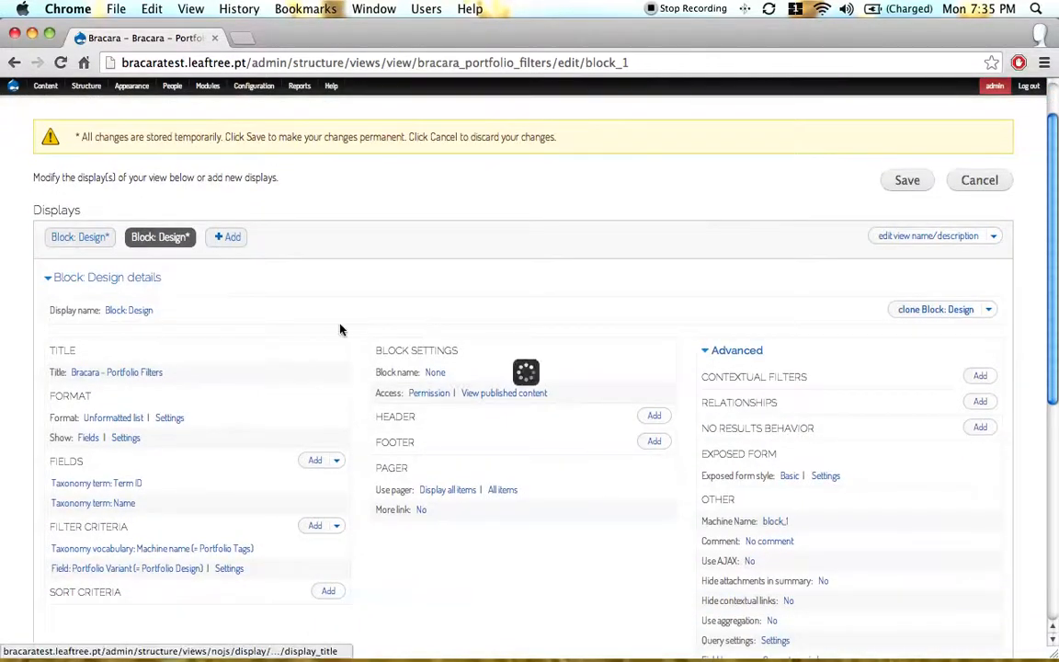
pyautogui.doubleClick(265, 339)
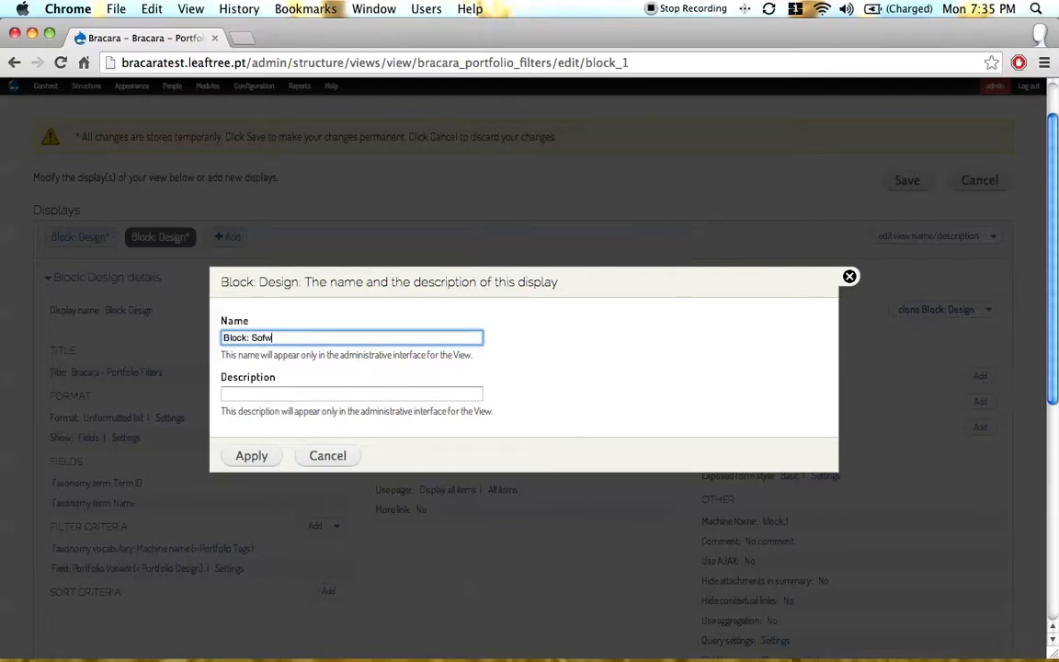
pyautogui.press('Return')
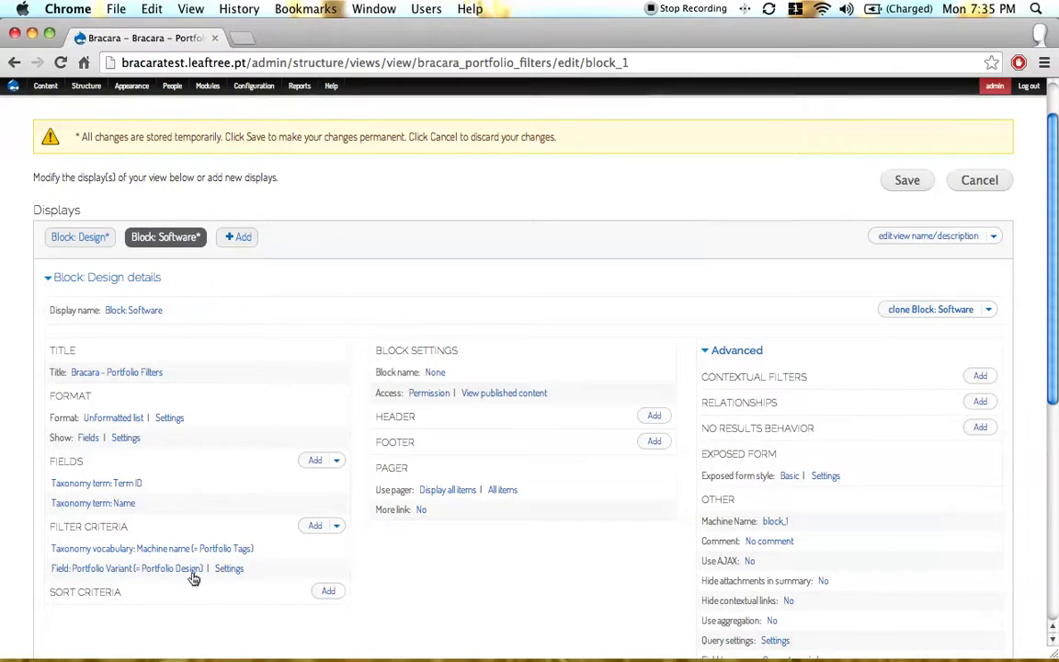
# Override the Portfolio Variant filter for the "Block: Software" display only, selecting the term Portfolio Software.
pyautogui.click(155, 550)
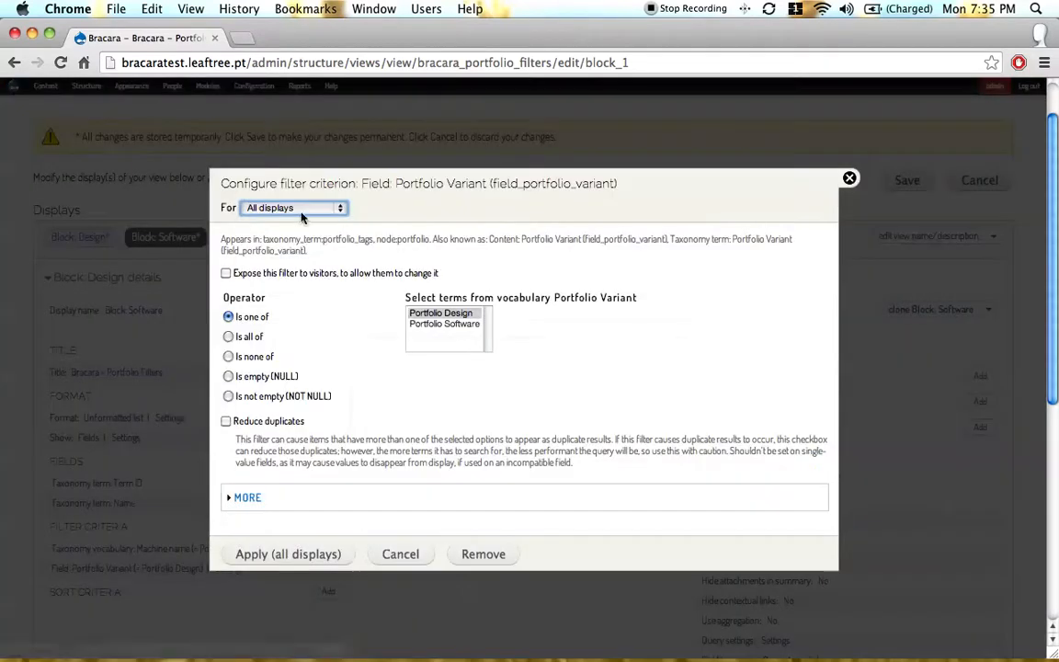
pyautogui.click(285, 208)
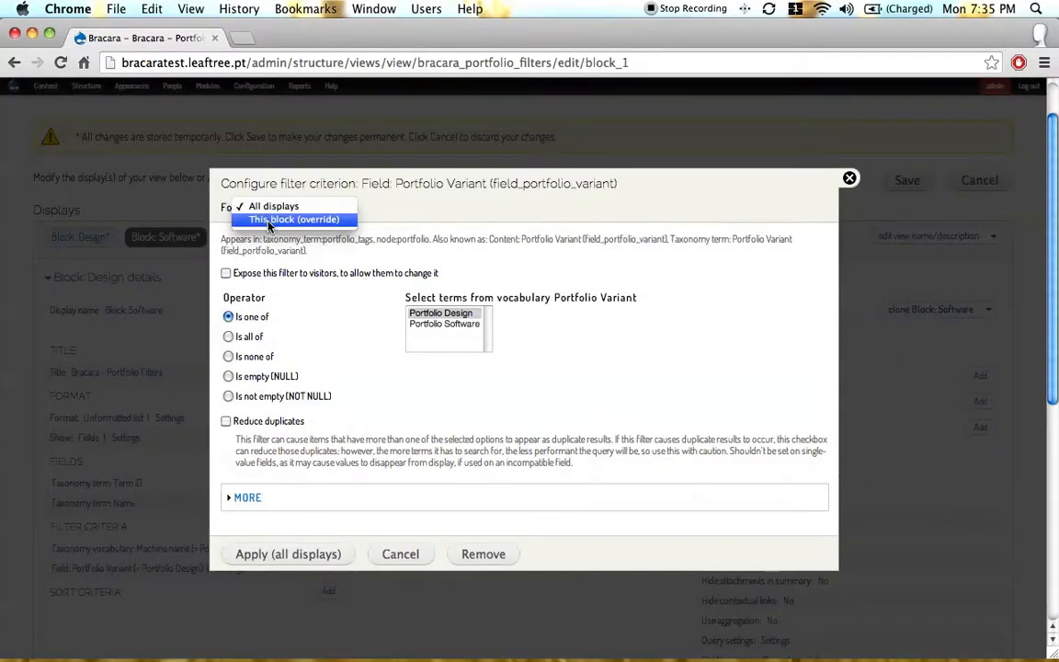
pyautogui.click(281, 221)
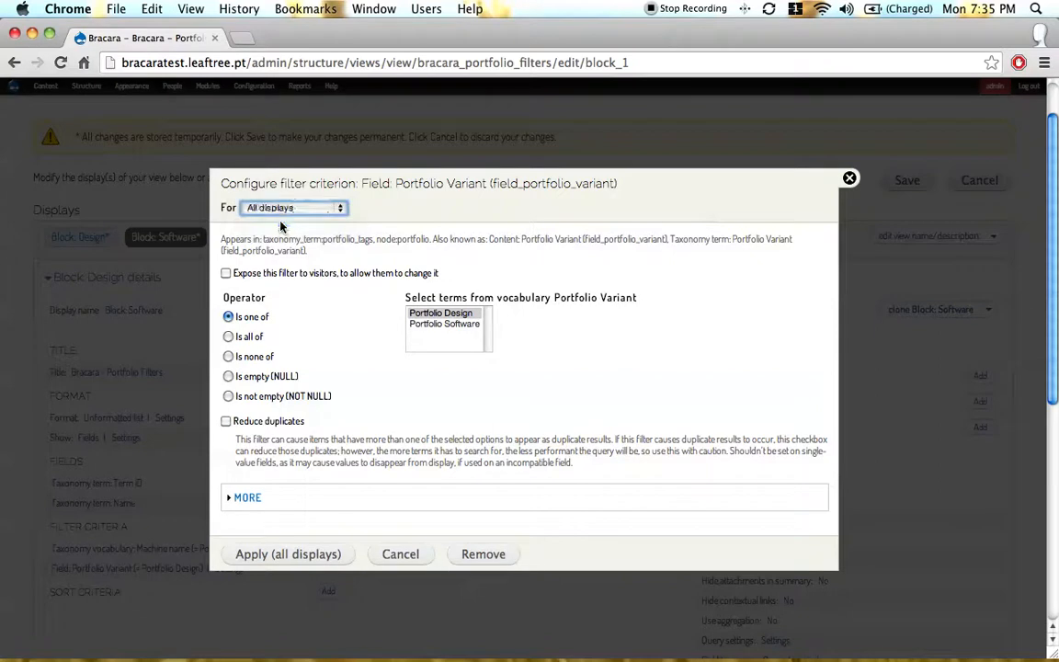
pyautogui.click(451, 325)
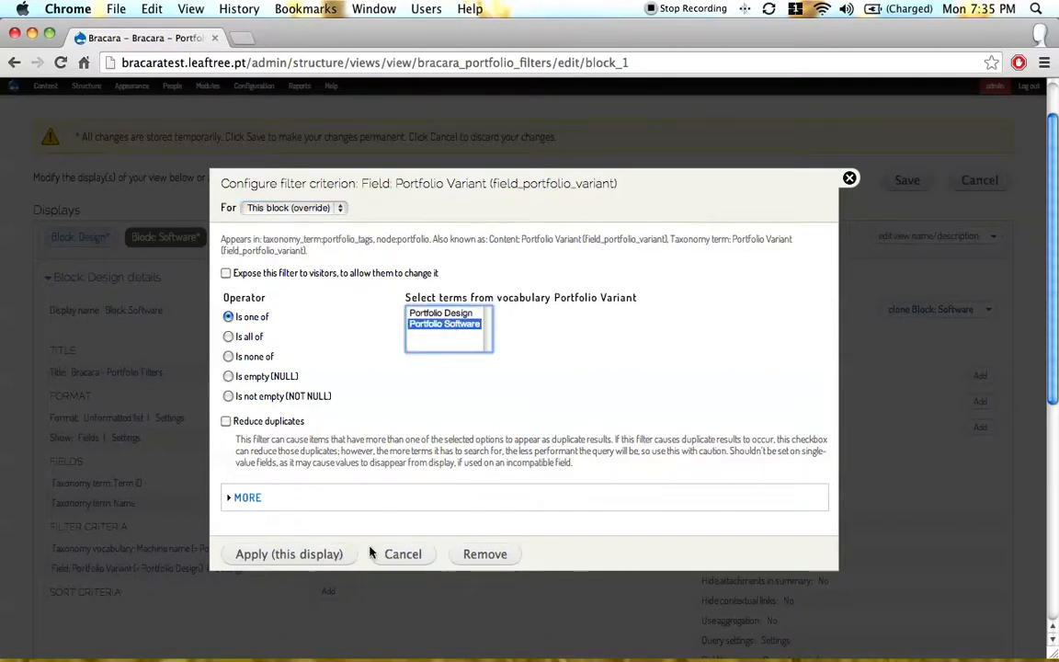
pyautogui.click(303, 556)
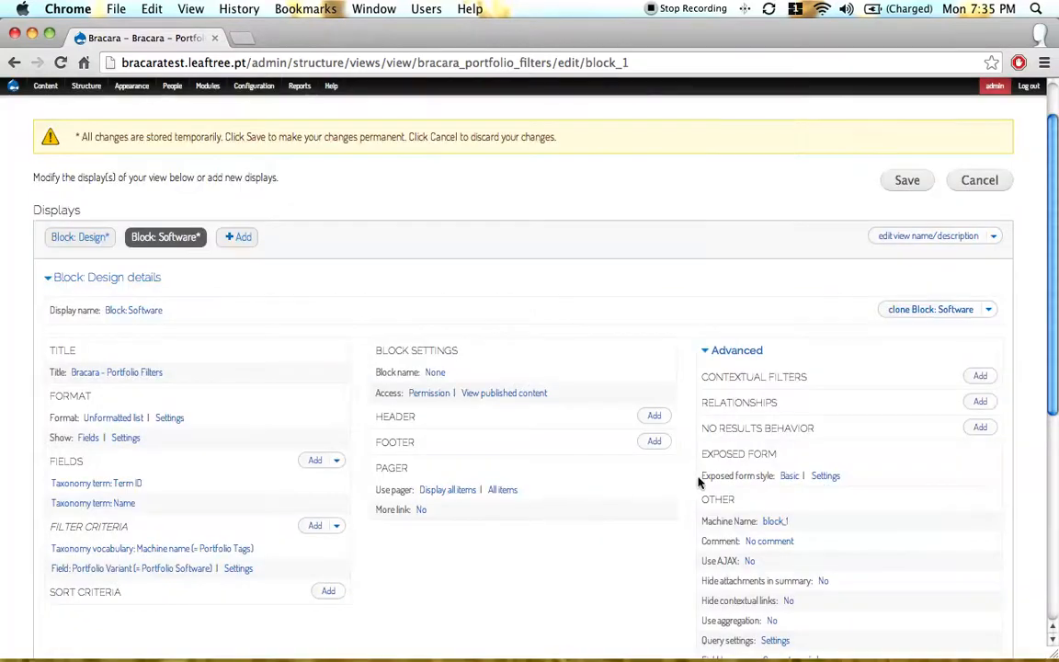
# Check the machine name of the "Block: Software" display and save the view.
pyautogui.scroll(-3, 698, 482)
pyautogui.doubleClick(772, 397)
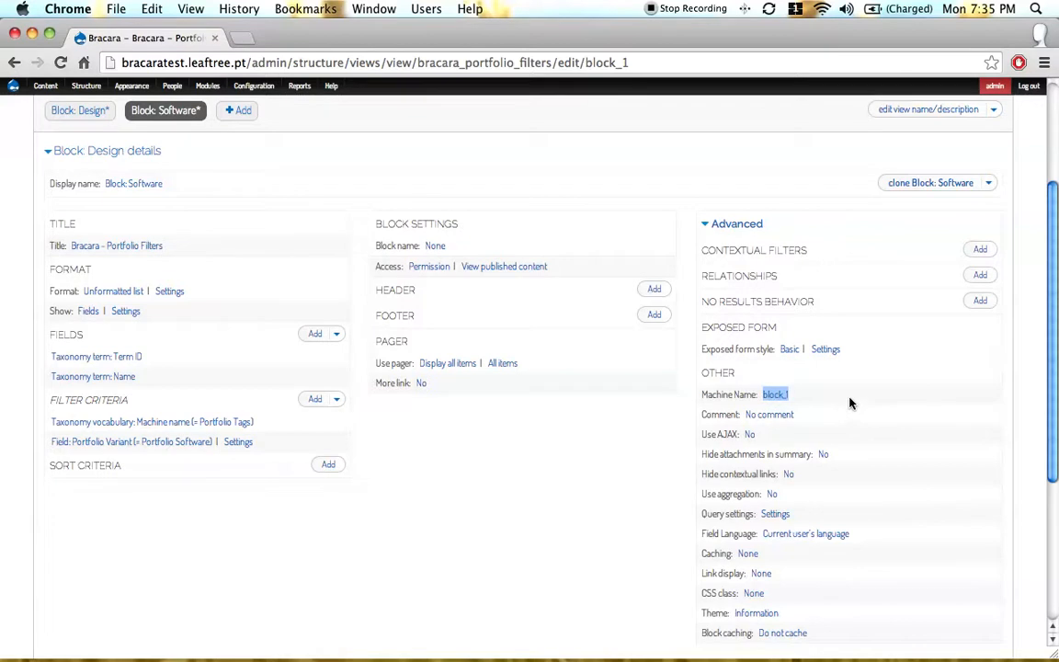
pyautogui.scroll(2, 853, 401)
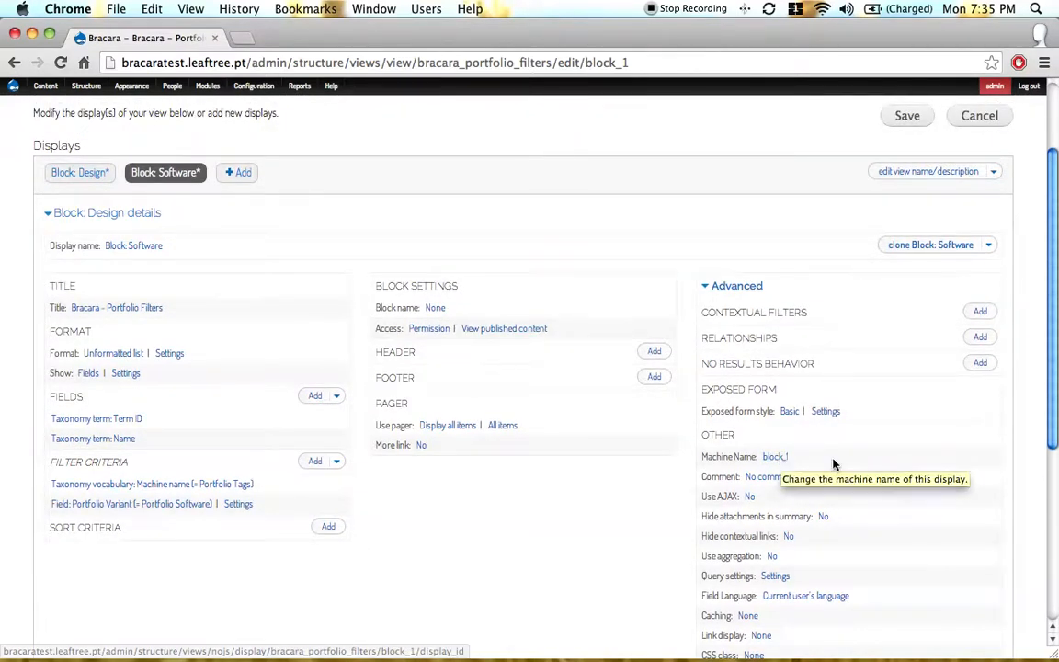
pyautogui.click(907, 118)
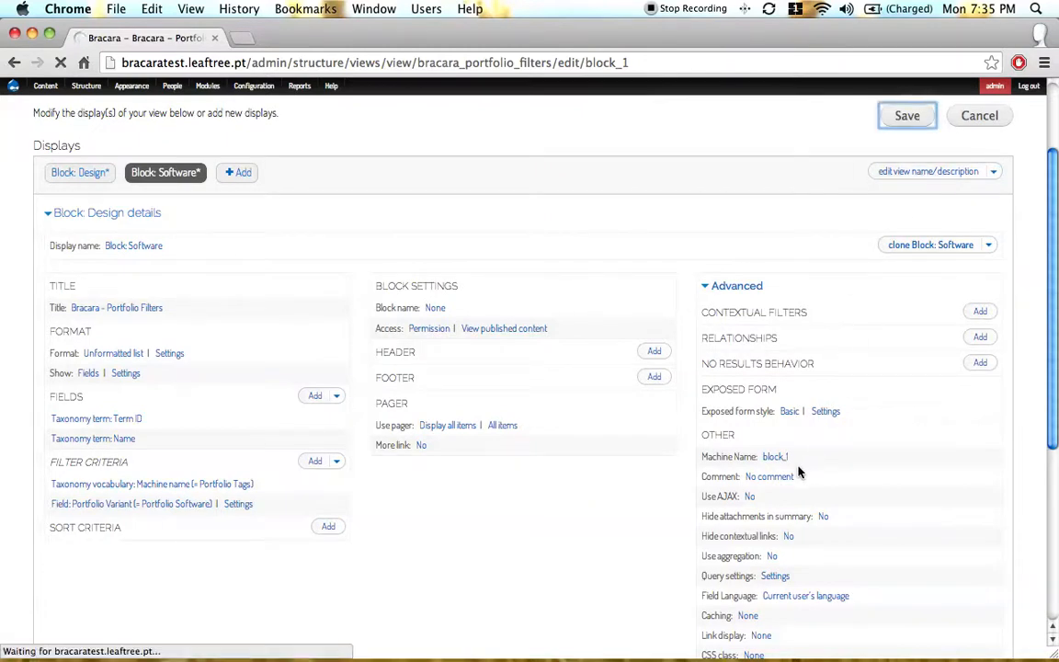
# Set the "Block: Software" display's machine name to block_software and save the view.
pyautogui.scroll(-3, 792, 477)
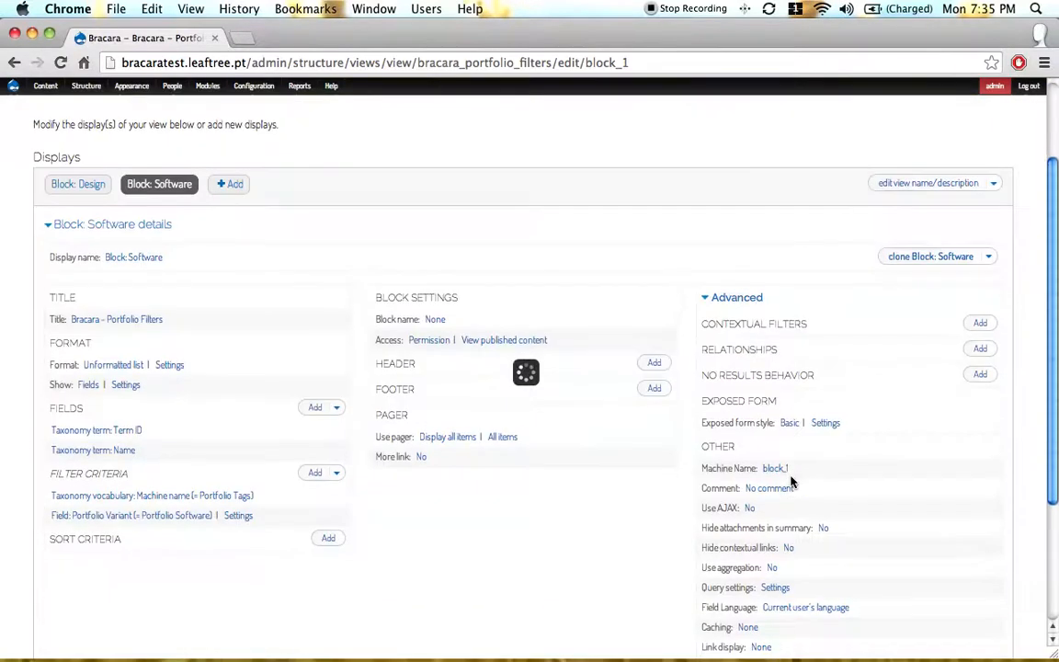
pyautogui.click(775, 427)
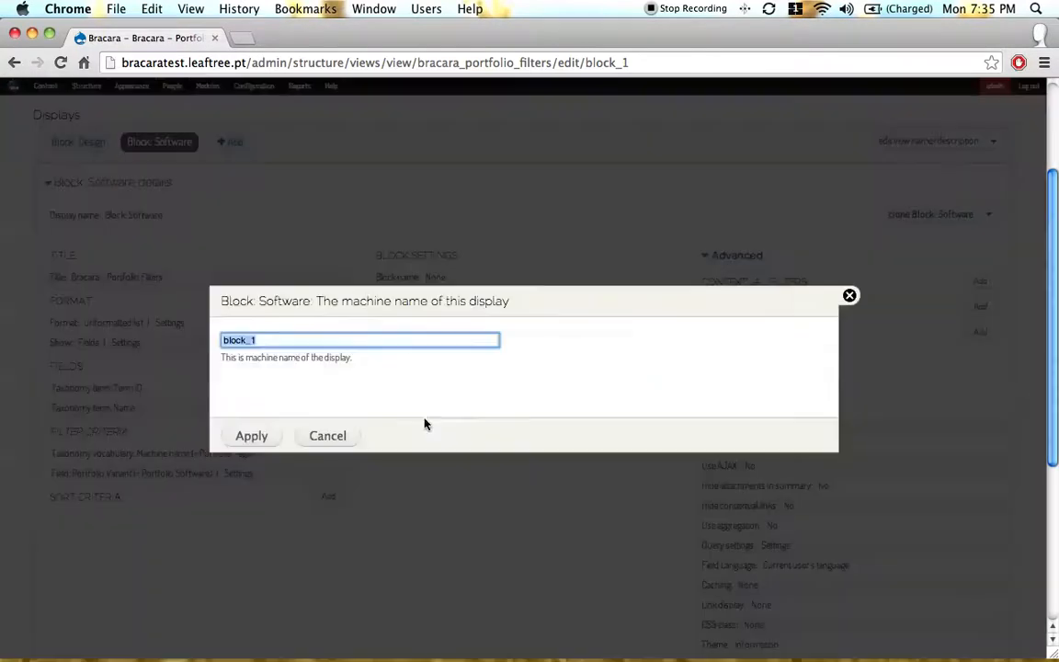
pyautogui.click(275, 341)
pyautogui.write('software')
pyautogui.click(251, 436)
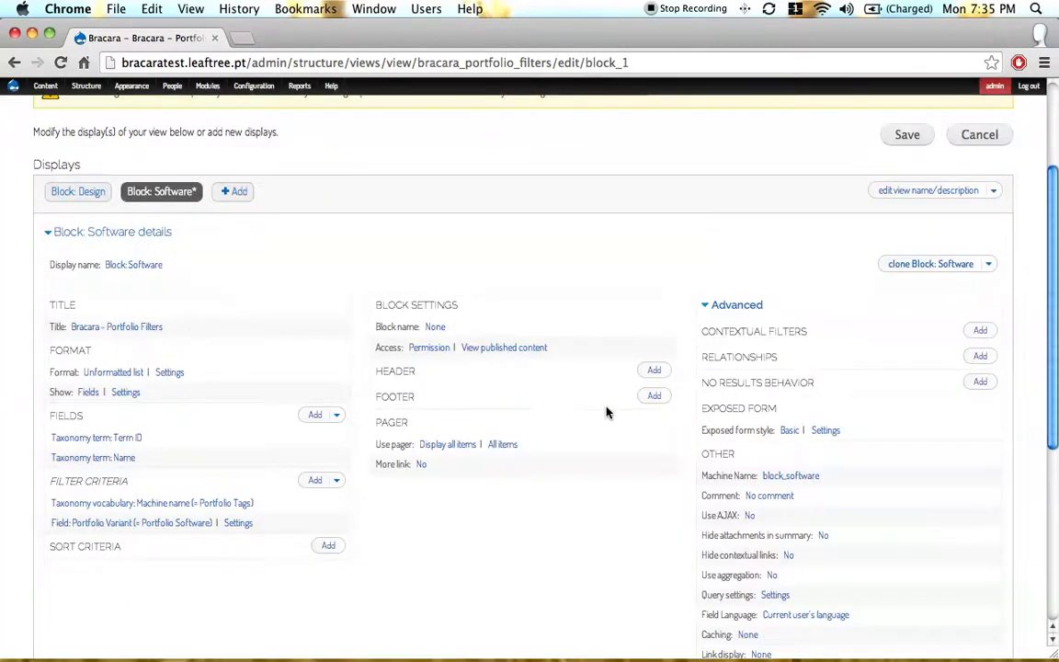
pyautogui.click(881, 142)
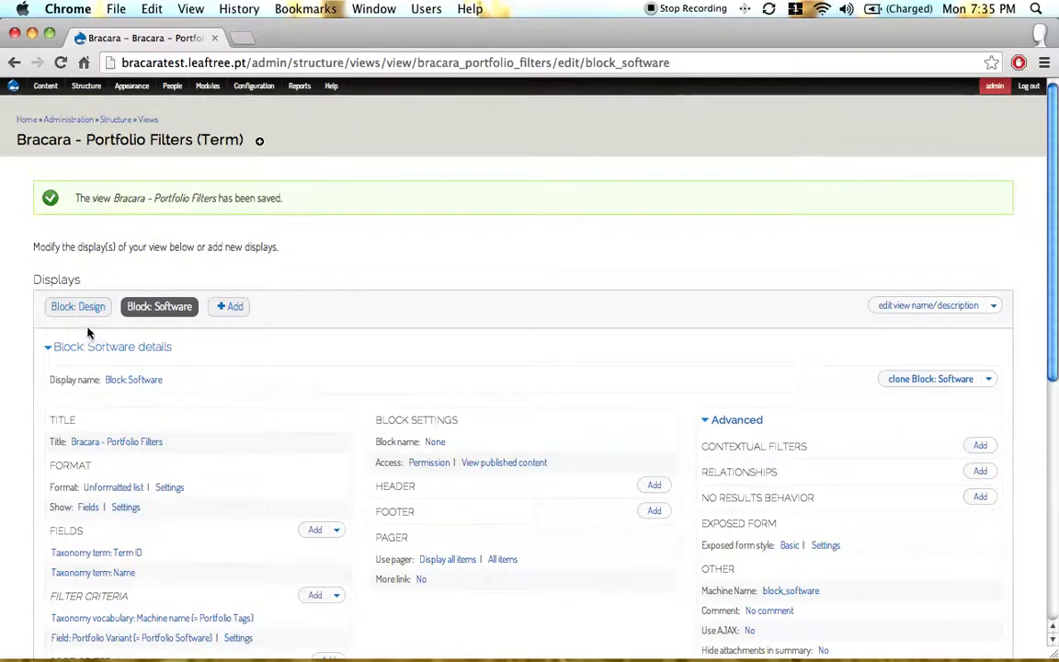
# Set the "Block: Design" display's machine name to block_design and save the view.
pyautogui.click(78, 306)
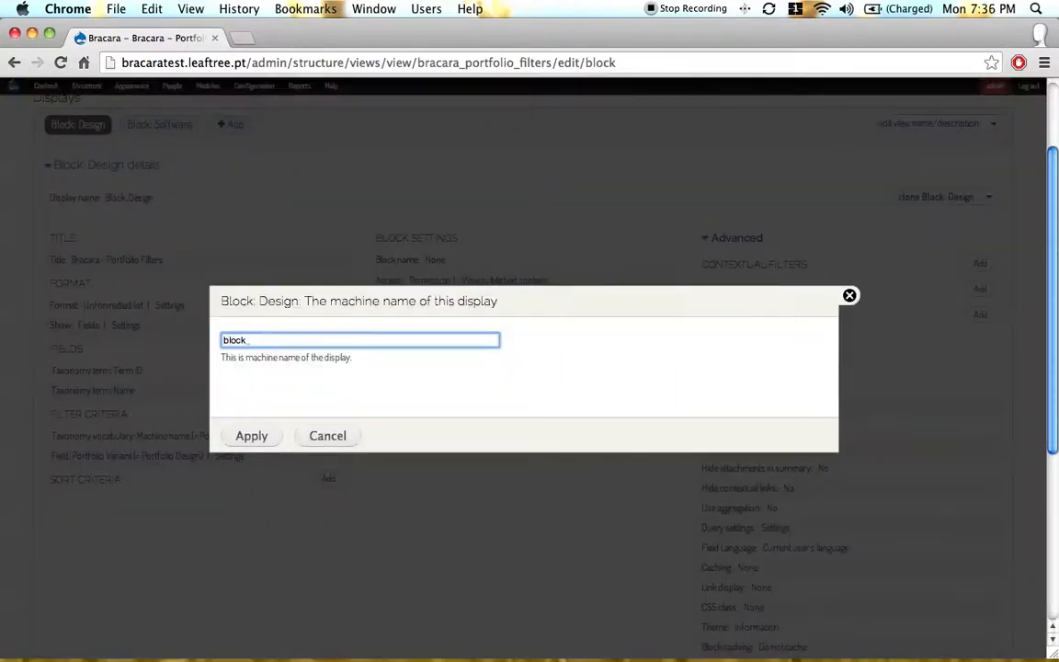
pyautogui.click(251, 436)
pyautogui.click(907, 123)
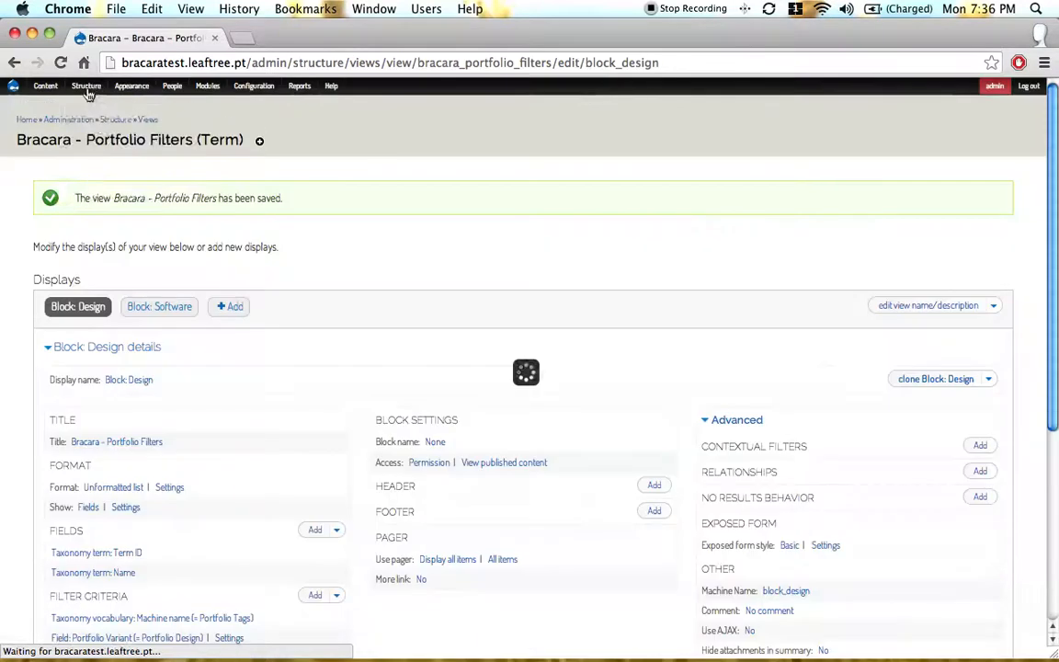
# In the Bracara - Portfolio Layout 1 view, set the header view area to insert bracara_portfolio_filters, display block_software, for all displays.
pyautogui.moveTo(85, 88)
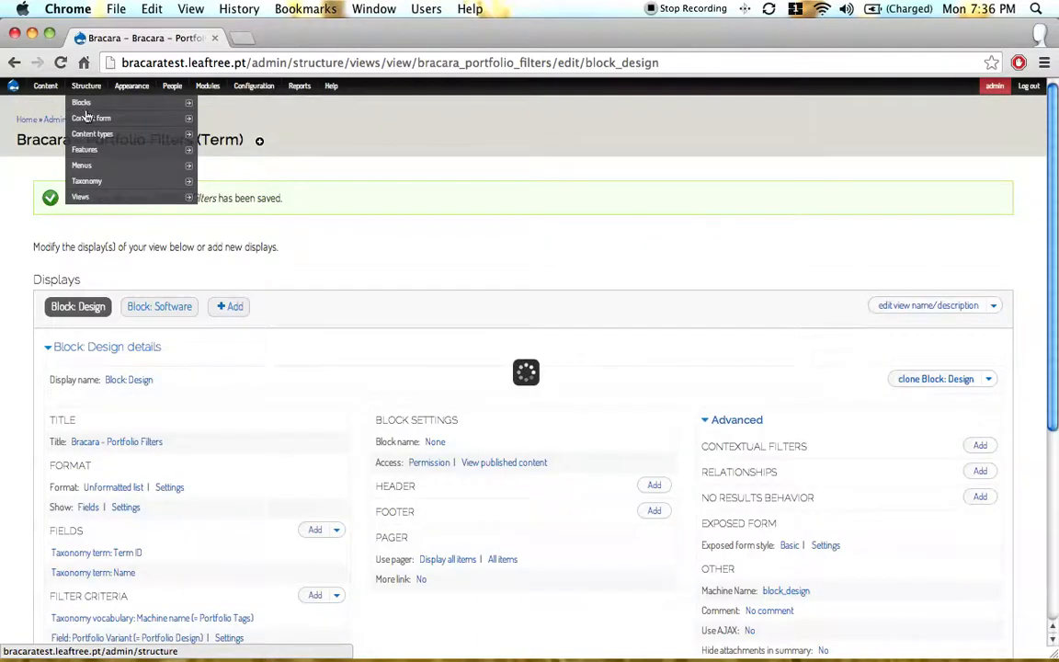
pyautogui.moveTo(184, 196)
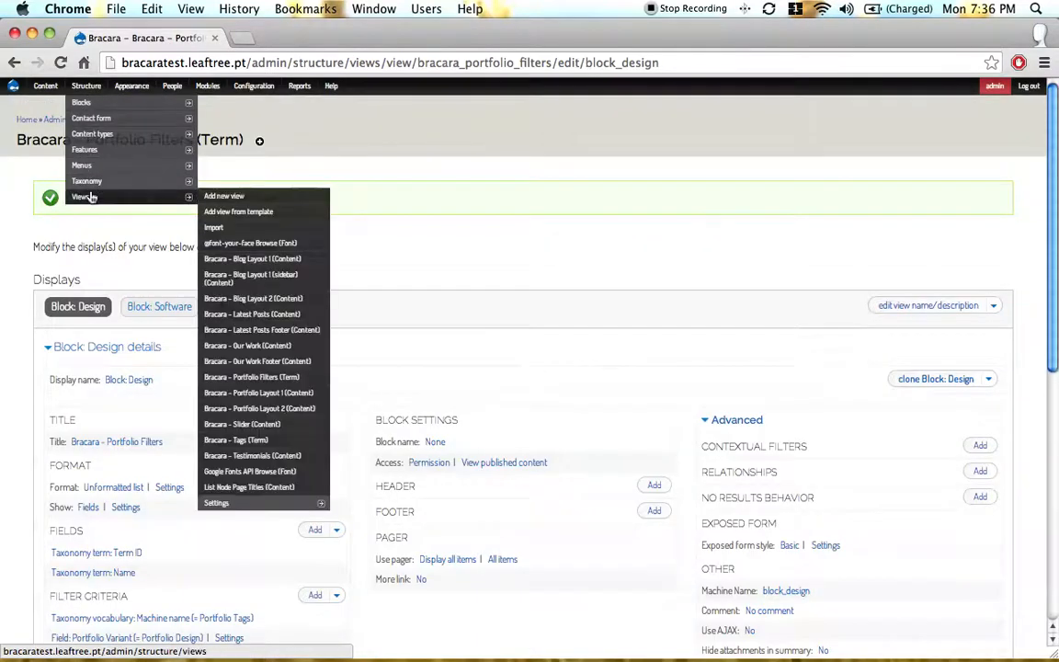
pyautogui.click(266, 393)
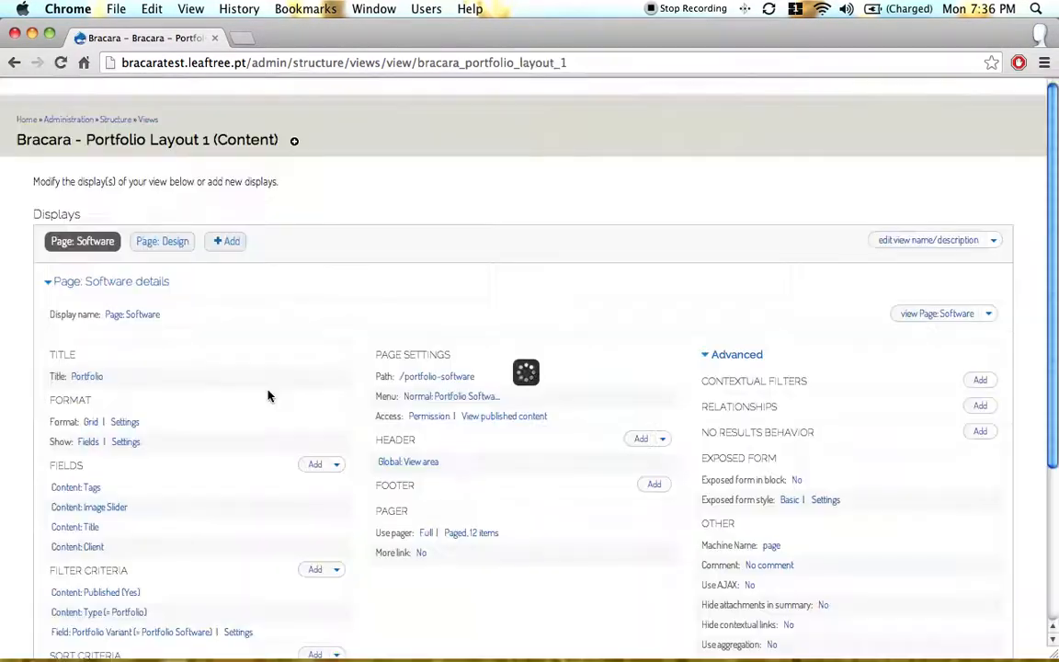
pyautogui.scroll(-2, 265, 395)
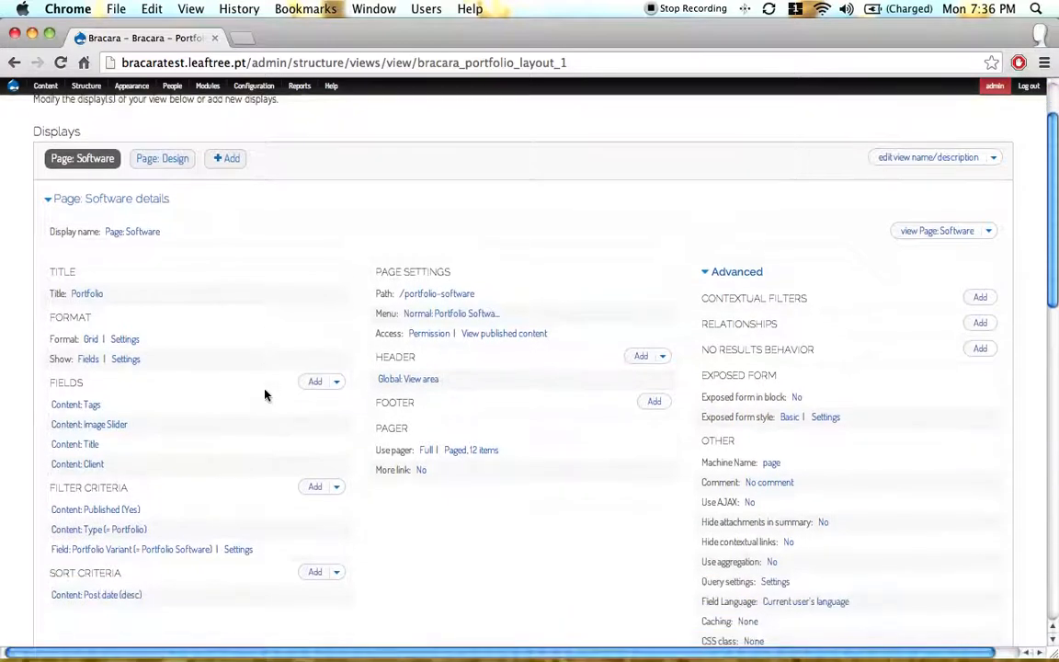
pyautogui.click(409, 381)
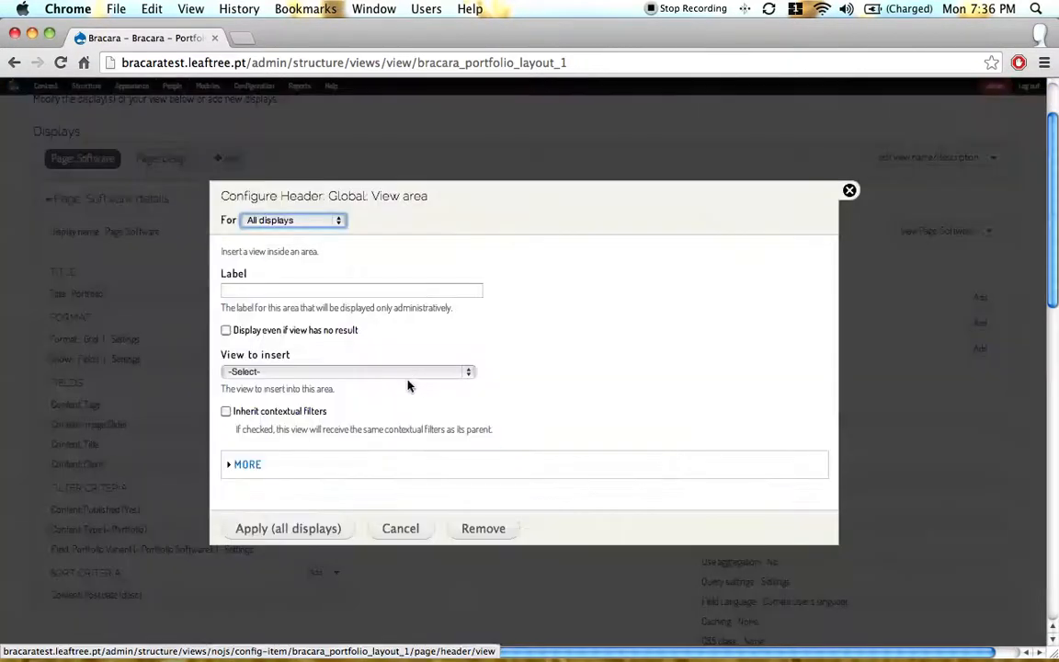
pyautogui.click(262, 372)
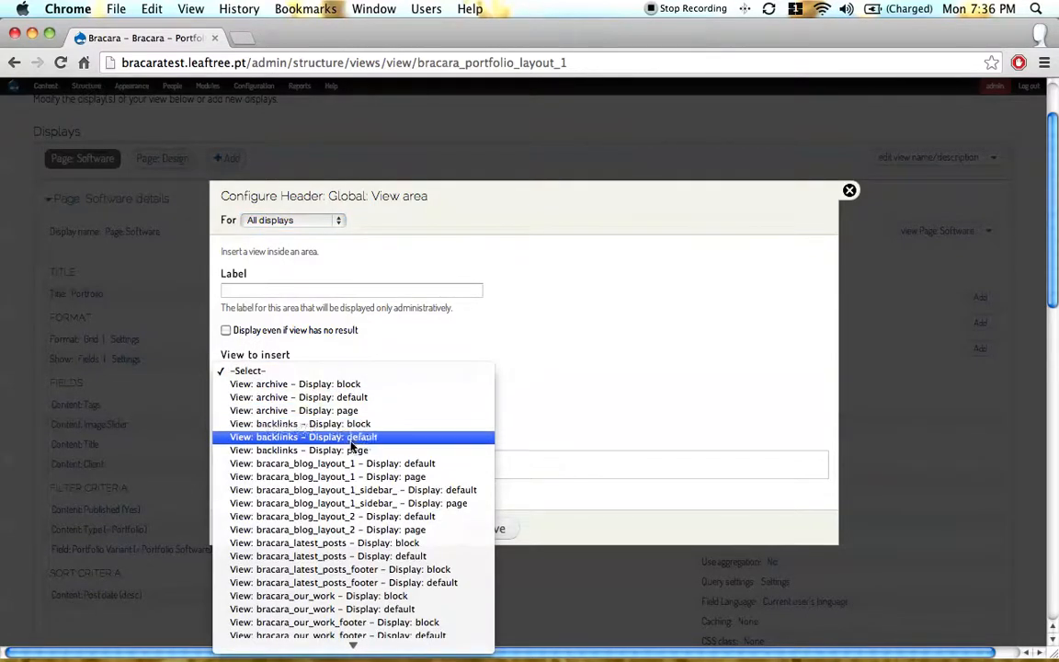
pyautogui.scroll(-5, 350, 498)
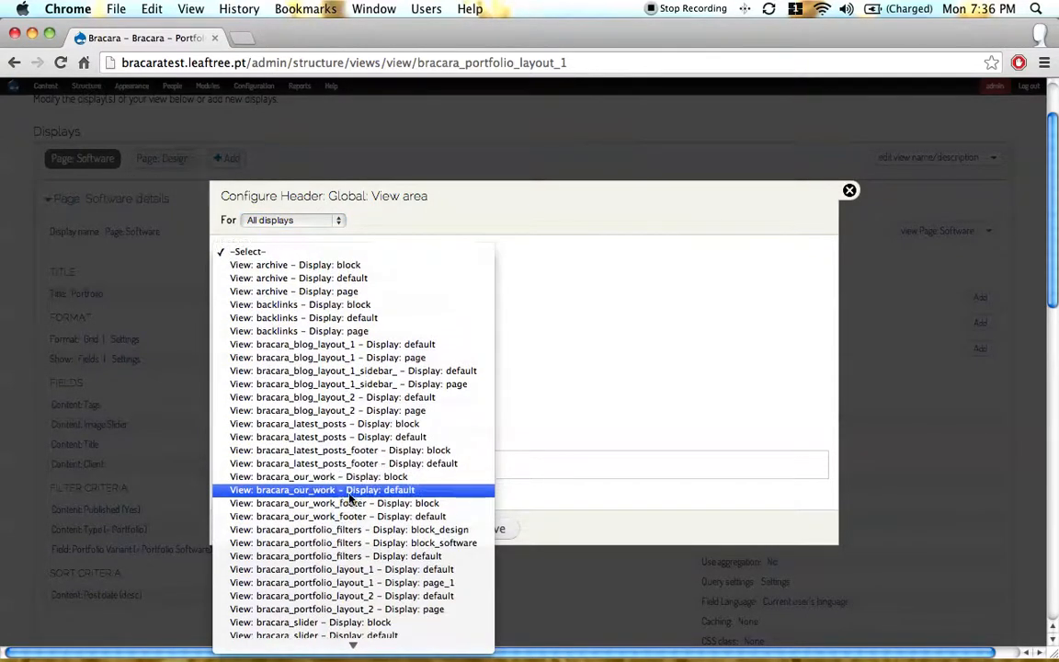
pyautogui.click(442, 544)
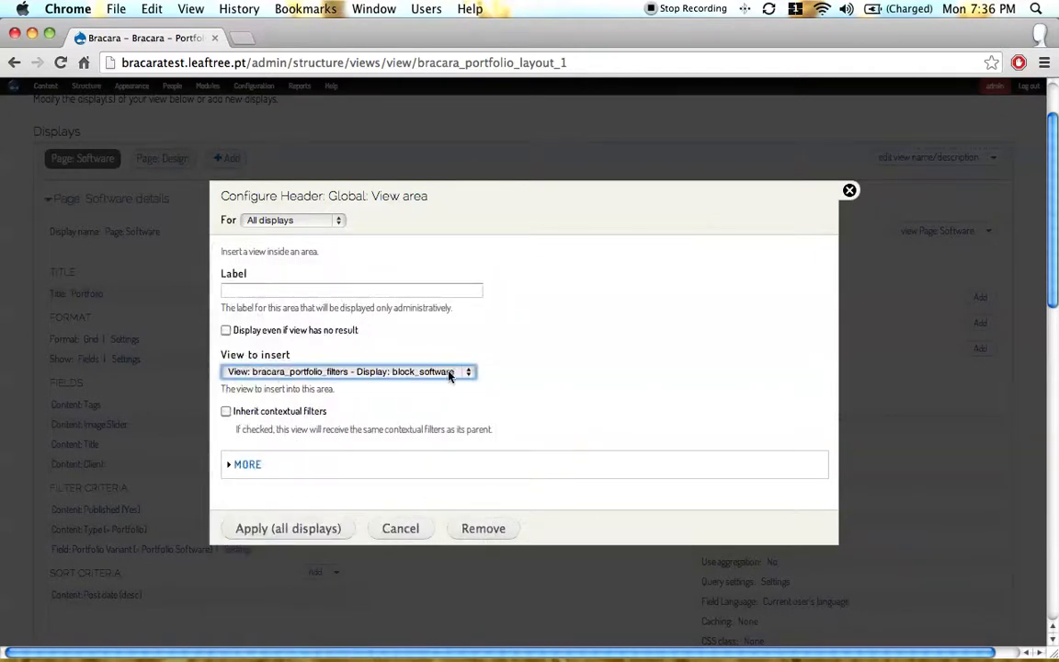
pyautogui.click(288, 531)
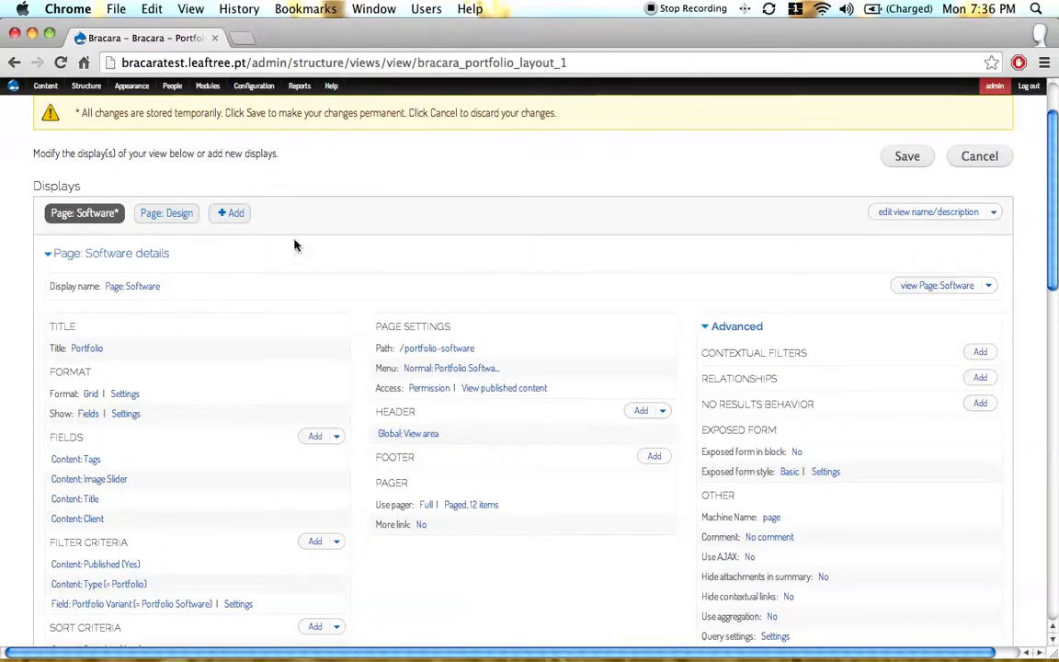
# Override the "Page: Design" header view area for this page only, inserting bracara_portfolio_filters display block_design, and save the view.
pyautogui.click(164, 221)
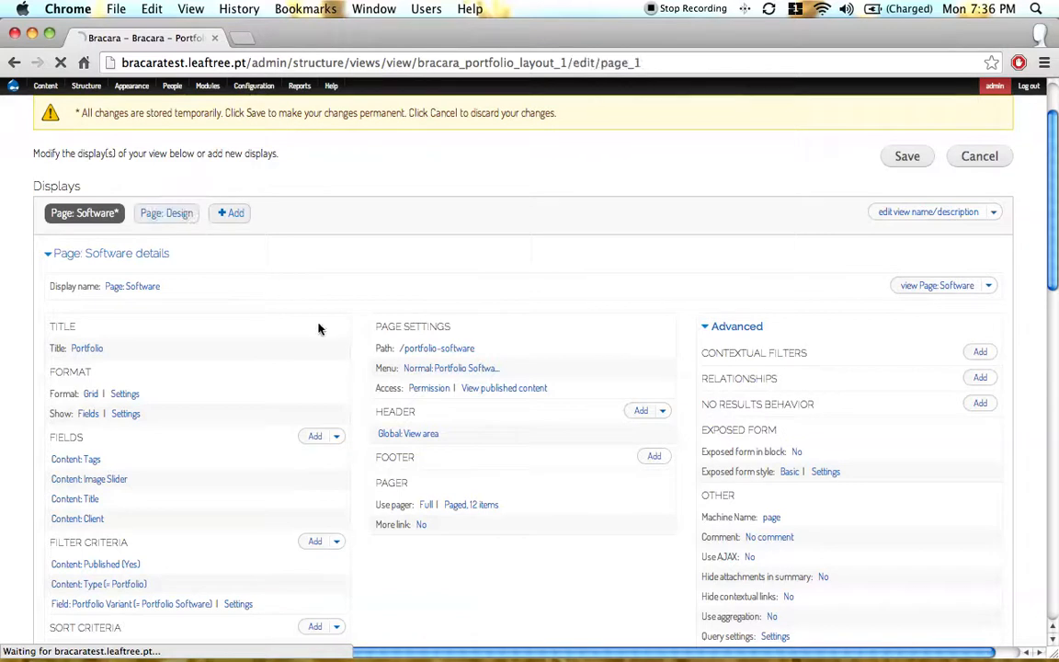
pyautogui.click(422, 517)
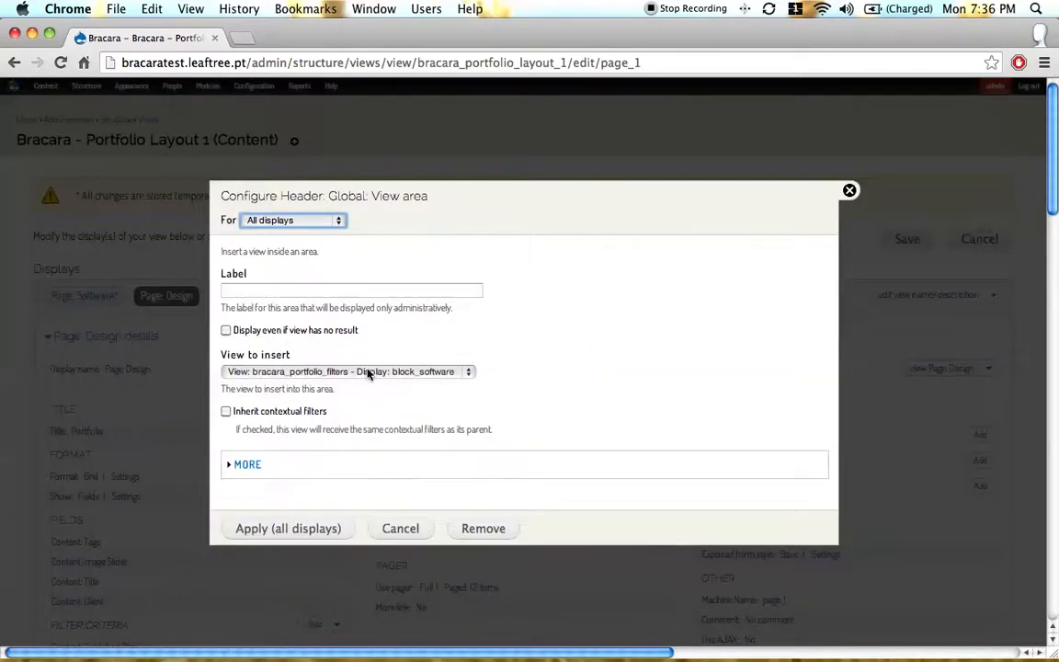
pyautogui.click(368, 373)
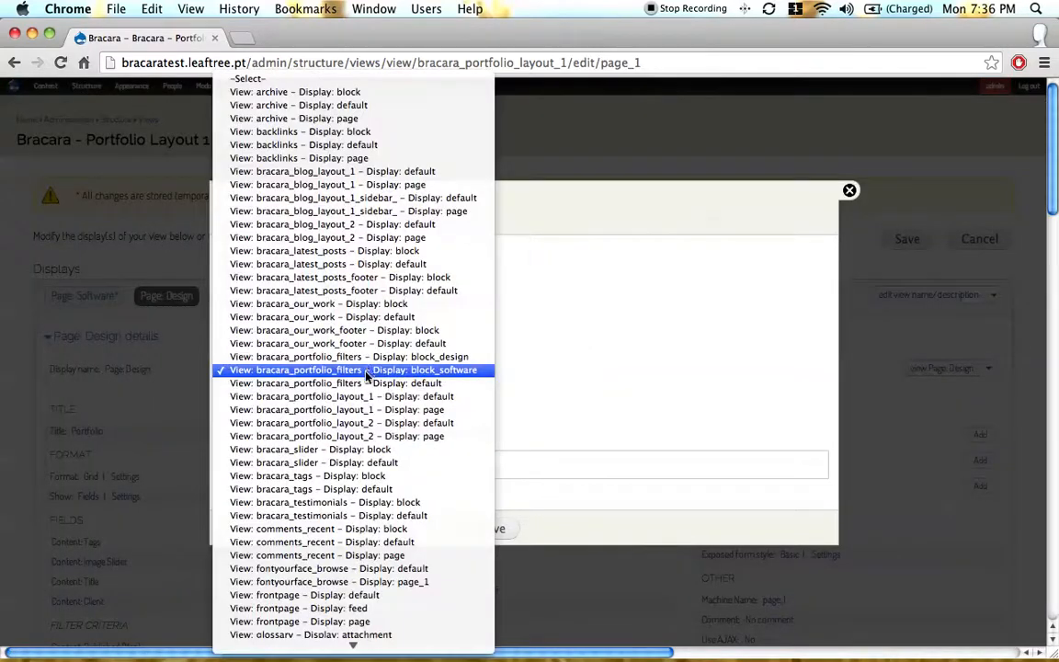
pyautogui.click(372, 357)
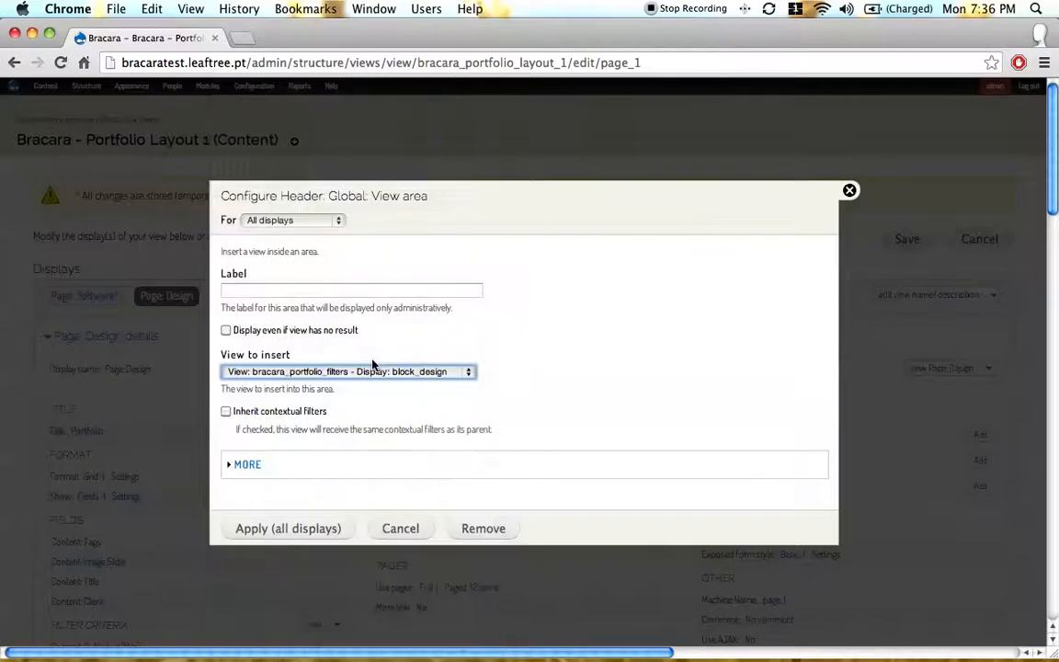
pyautogui.click(311, 221)
pyautogui.click(313, 232)
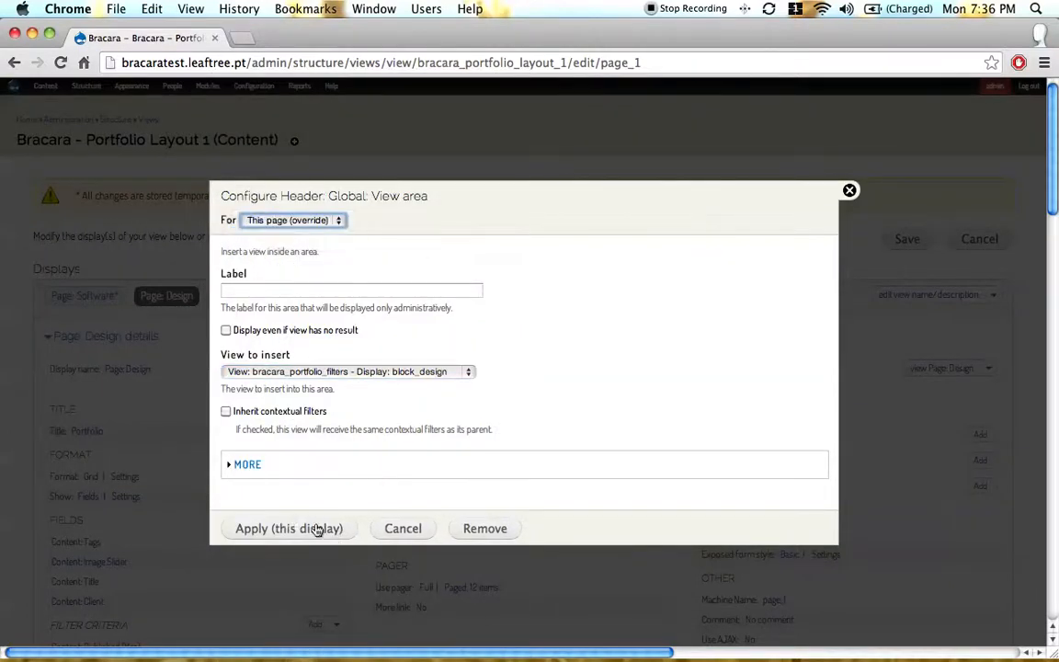
pyautogui.click(303, 531)
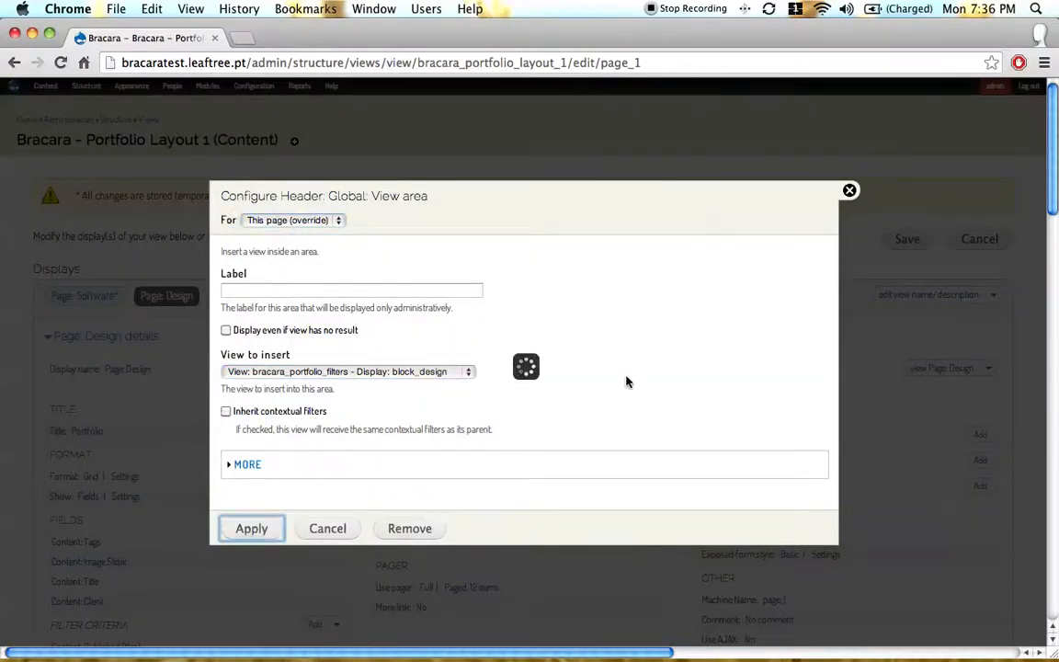
pyautogui.click(907, 238)
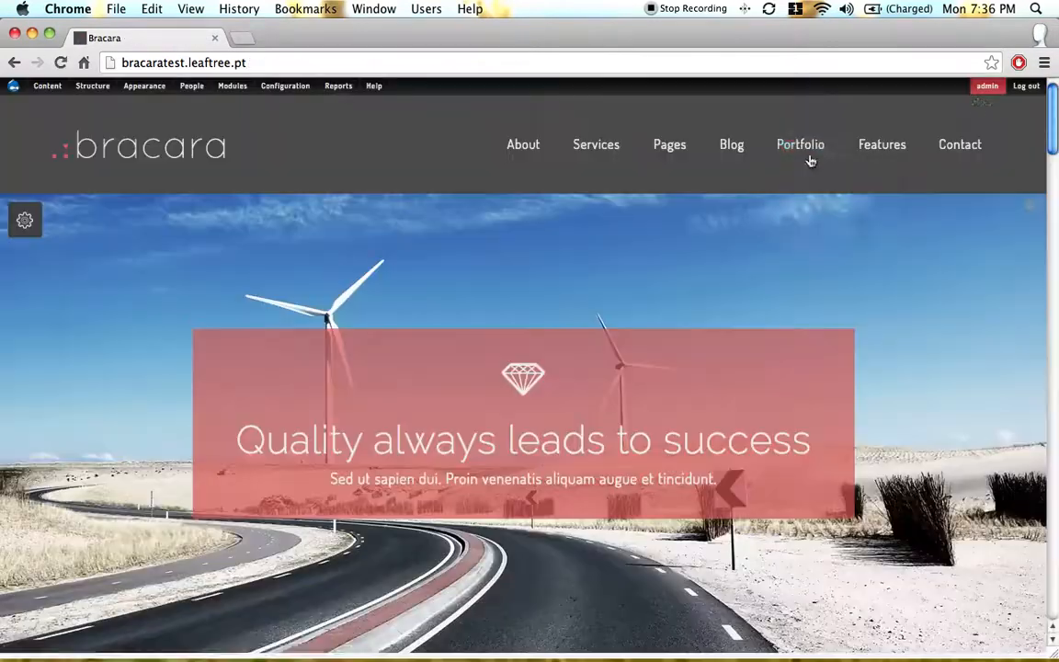
# Open the site's Portfolio Design page and test its Design and Photography tag filters.
pyautogui.moveTo(807, 154)
pyautogui.click(813, 178)
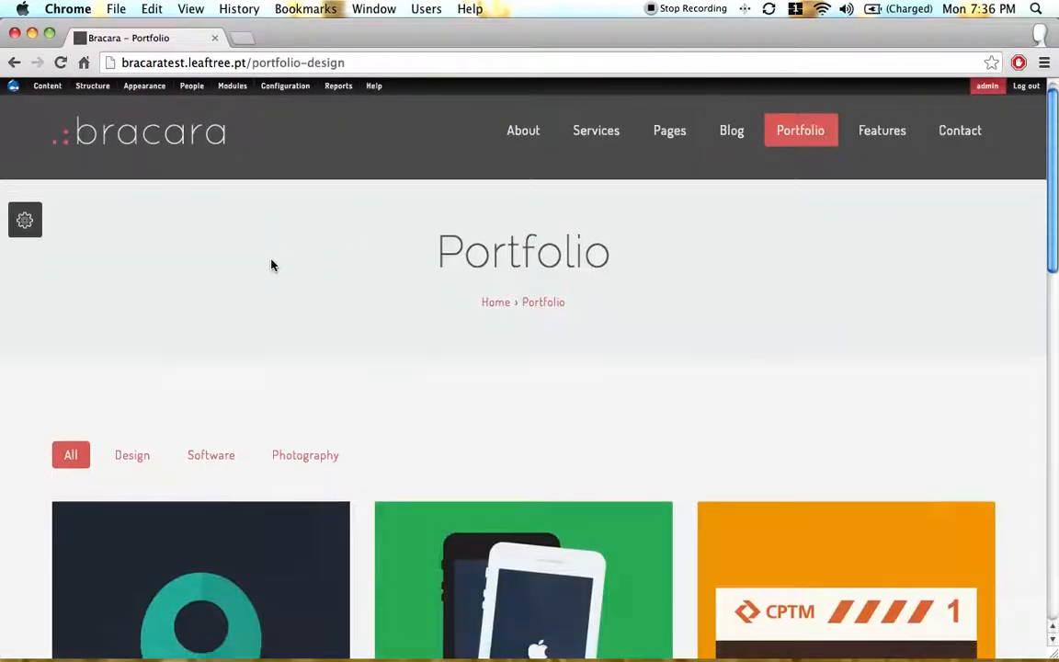
pyautogui.scroll(-5, 271, 266)
pyautogui.click(135, 230)
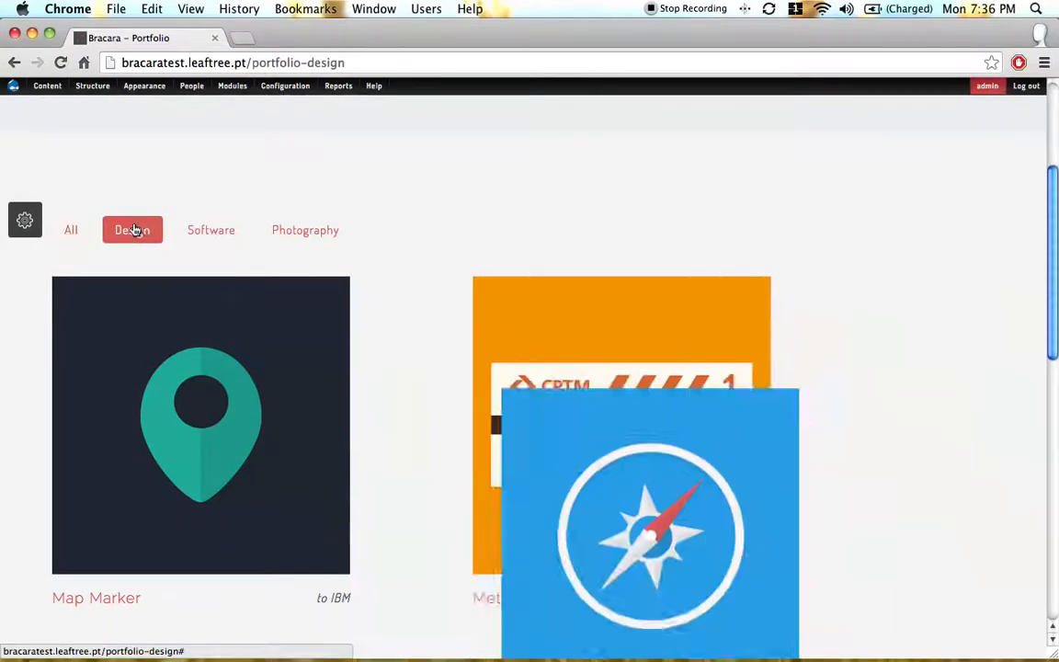
pyautogui.click(310, 231)
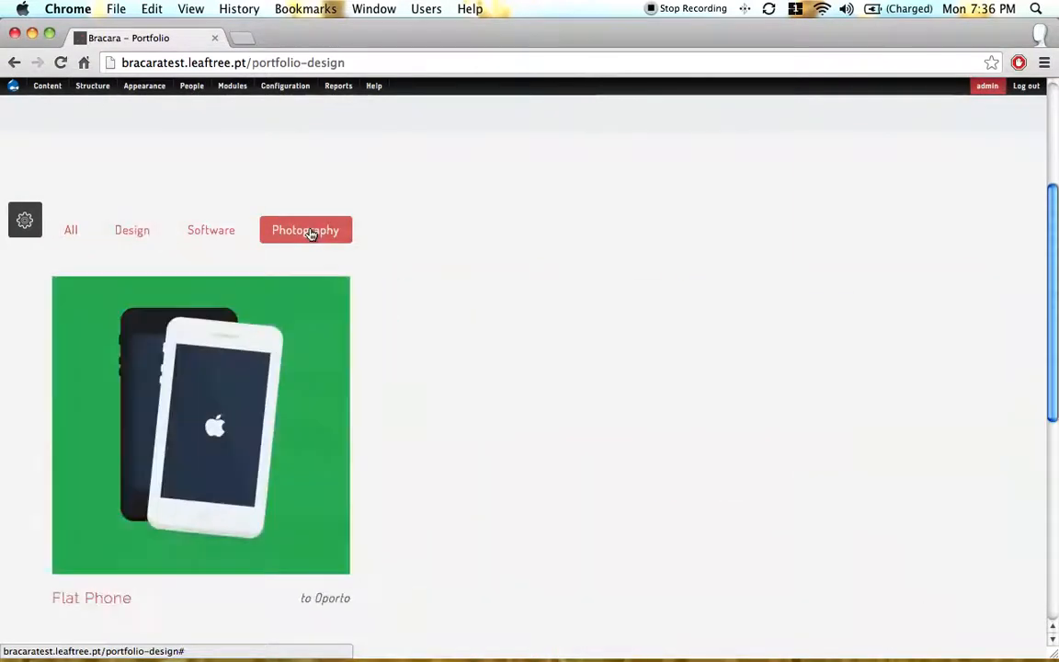
# Open the Portfolio Software page and test its Transport and All tag filters.
pyautogui.scroll(5, 407, 266)
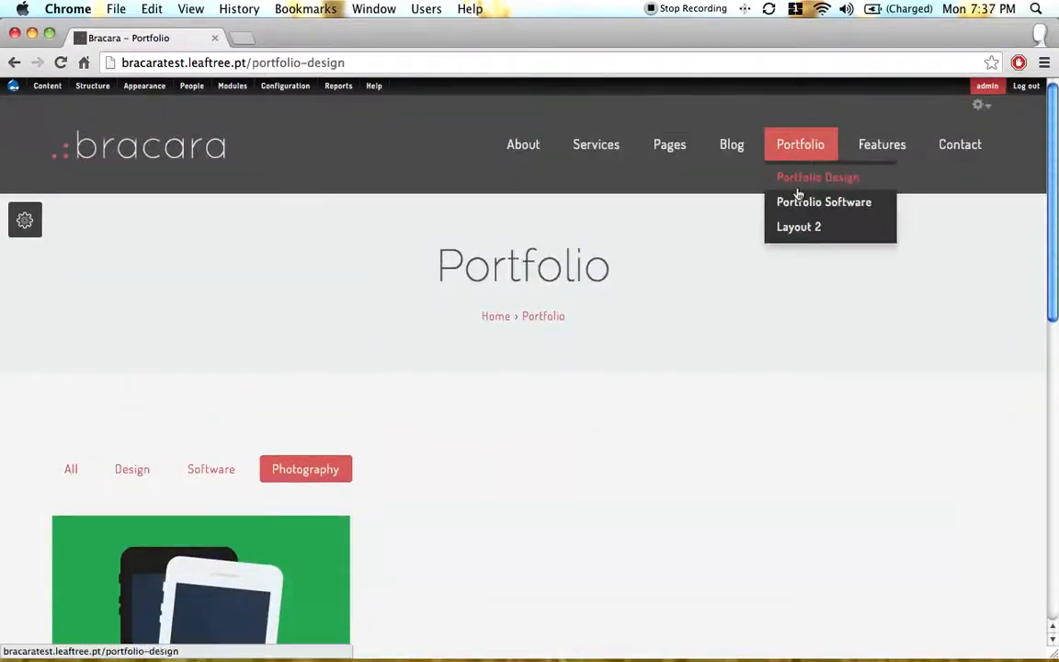
pyautogui.click(799, 204)
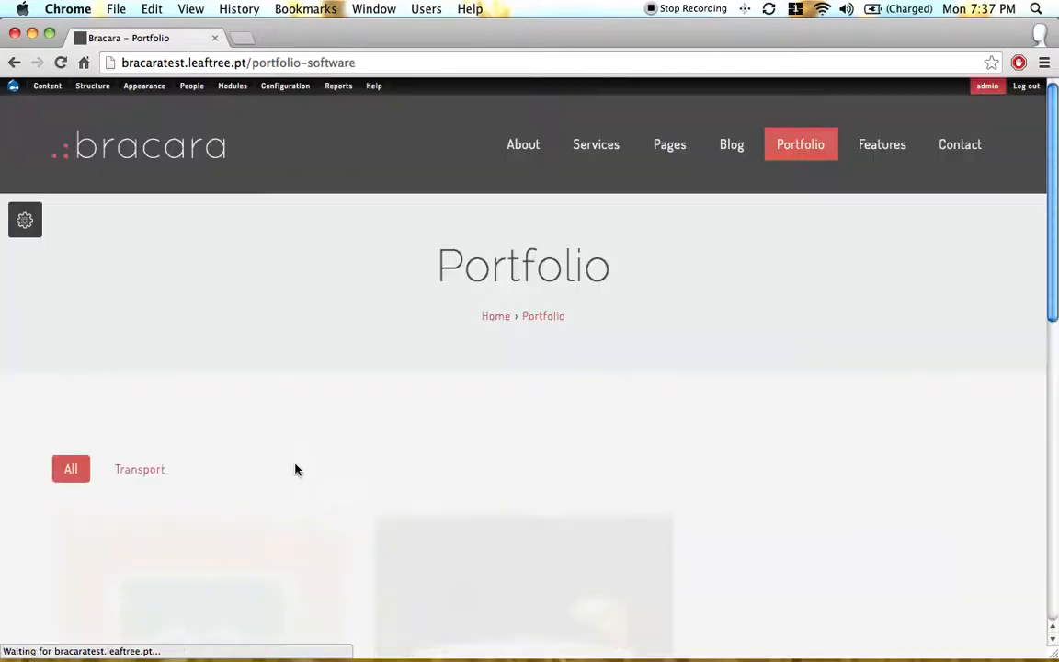
pyautogui.click(142, 470)
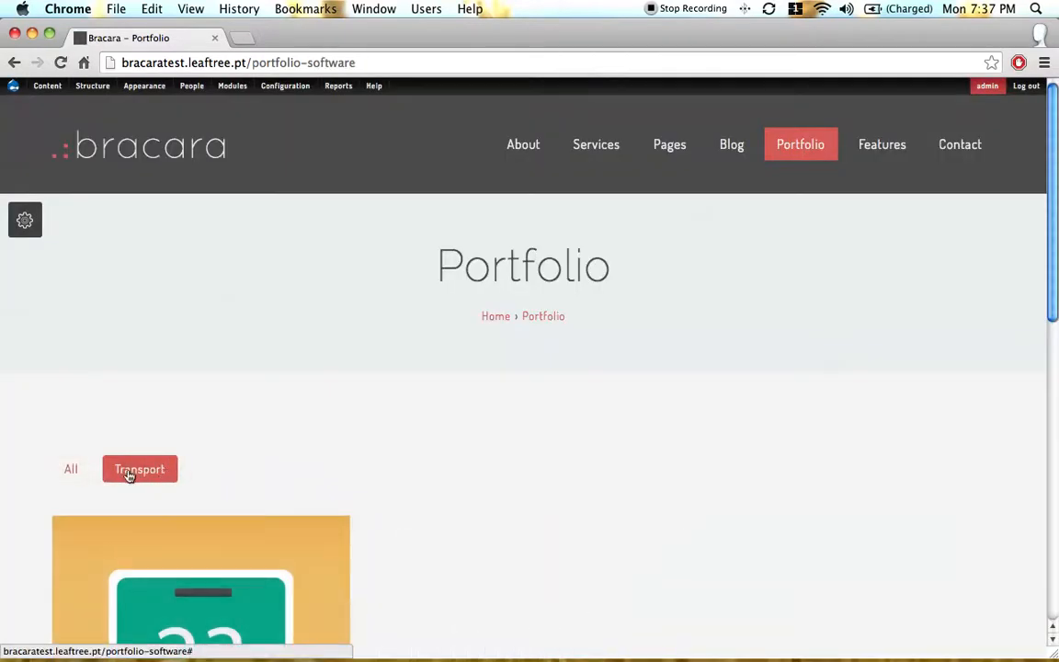
pyautogui.click(73, 472)
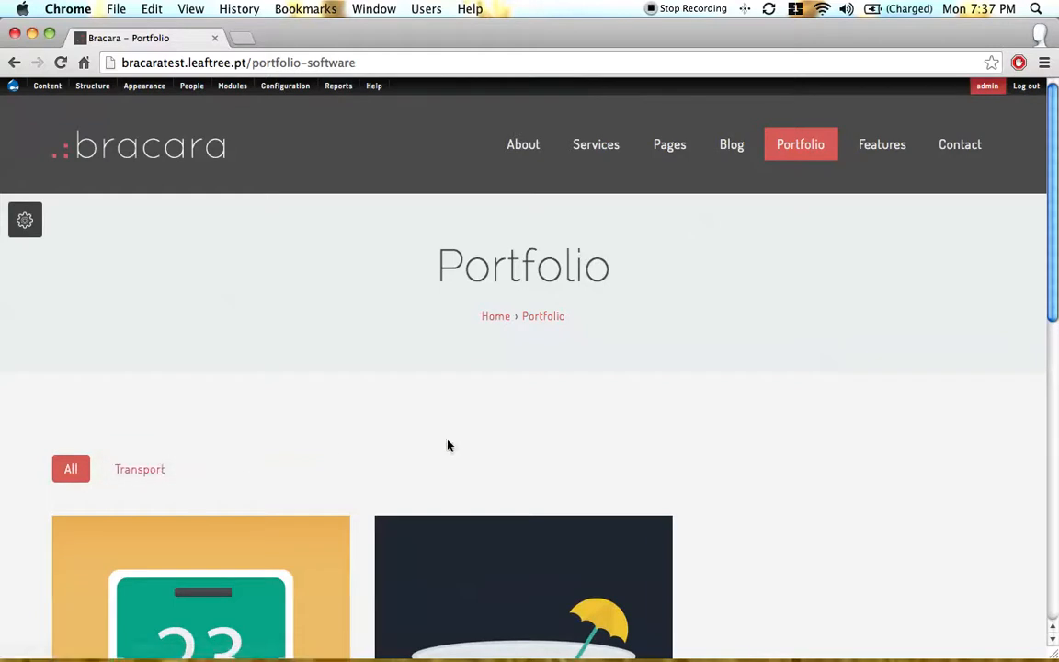
# Return to the Portfolio Design page and check its items under the Design, Photography and All filters.
pyautogui.click(799, 178)
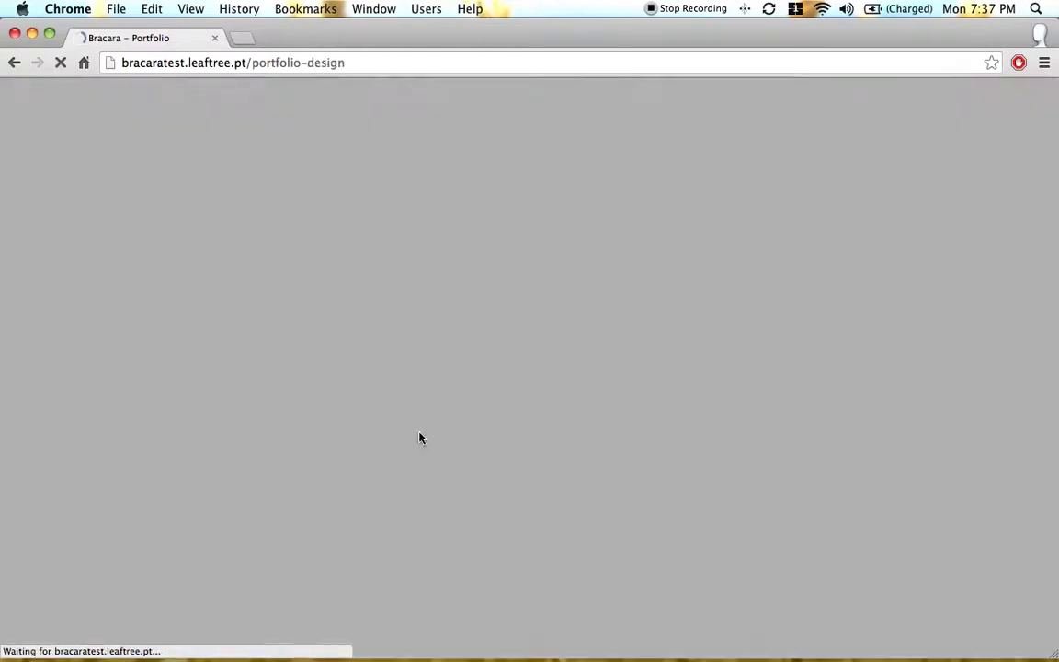
pyautogui.click(132, 471)
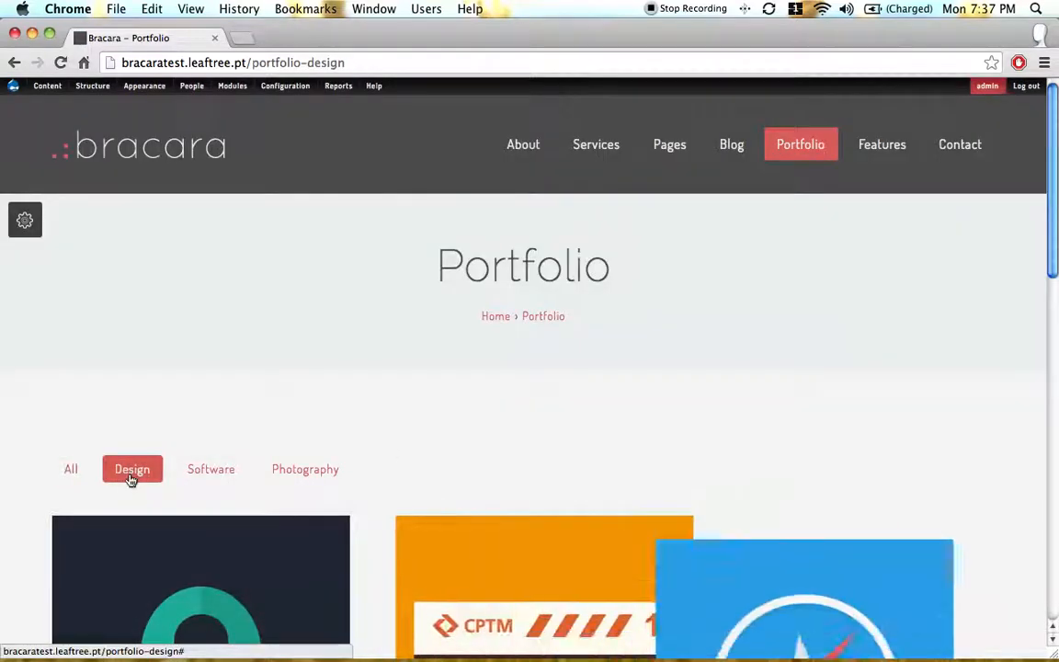
pyautogui.scroll(-3, 131, 479)
pyautogui.click(306, 246)
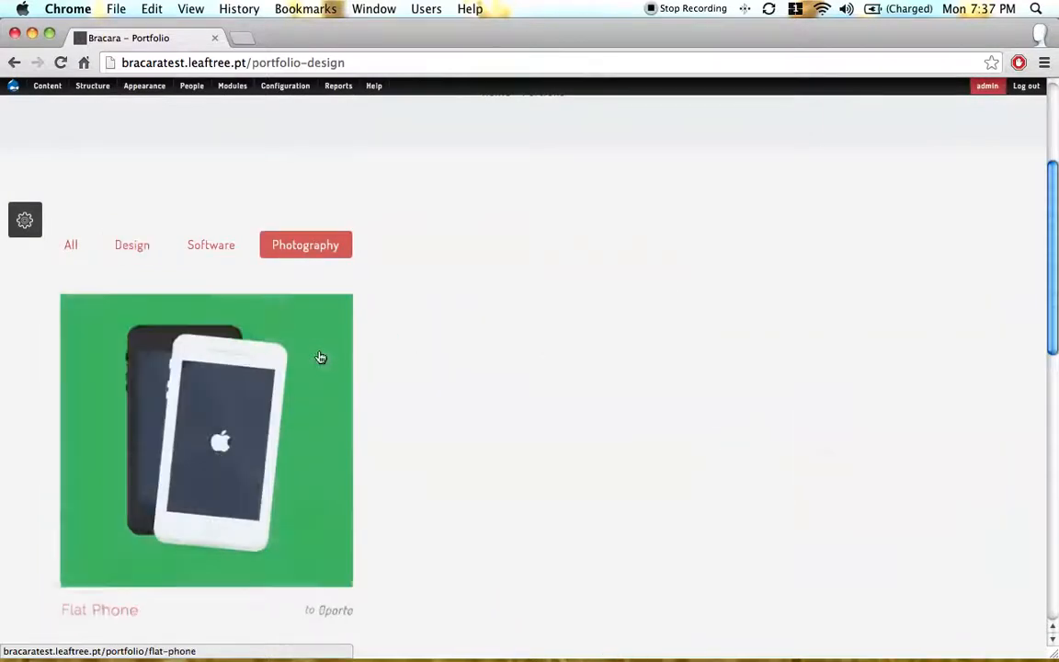
pyautogui.scroll(-2, 320, 358)
pyautogui.click(70, 145)
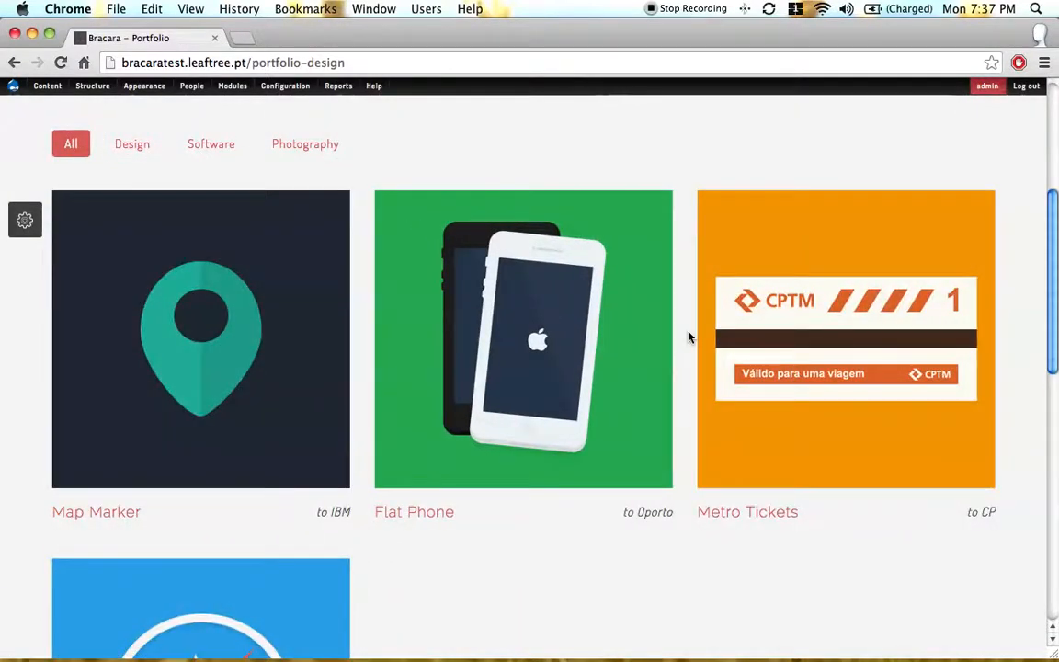
pyautogui.scroll(1, 688, 336)
pyautogui.scroll(5, 689, 336)
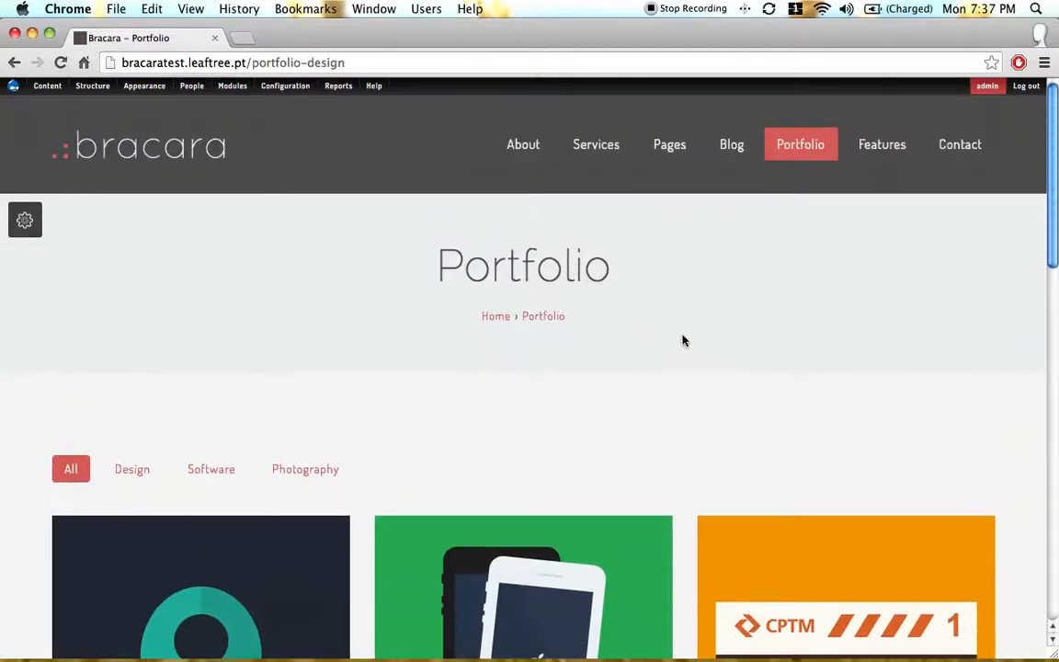